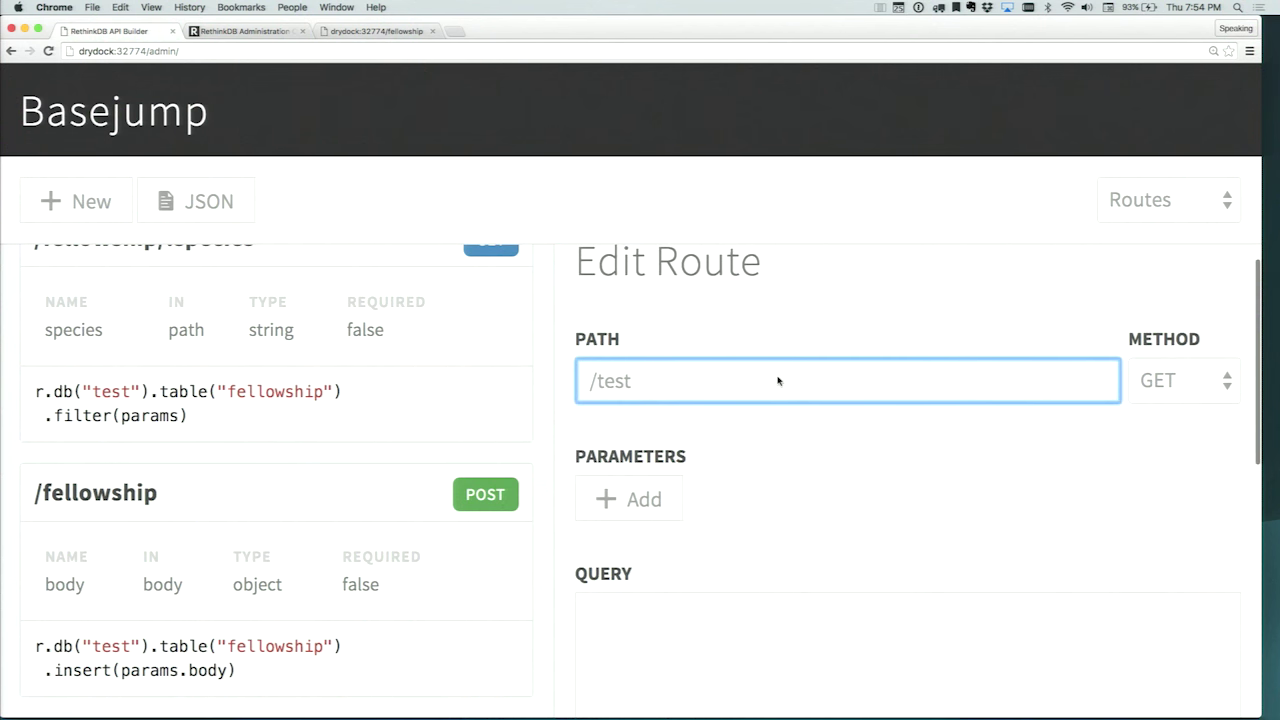
# Step: Enter the query r.expr([1,2,3]) for the new /test GET route and save the route
pyautogui.click(860, 528)
pyautogui.scroll(-2, 791, 551)
pyautogui.write('r')
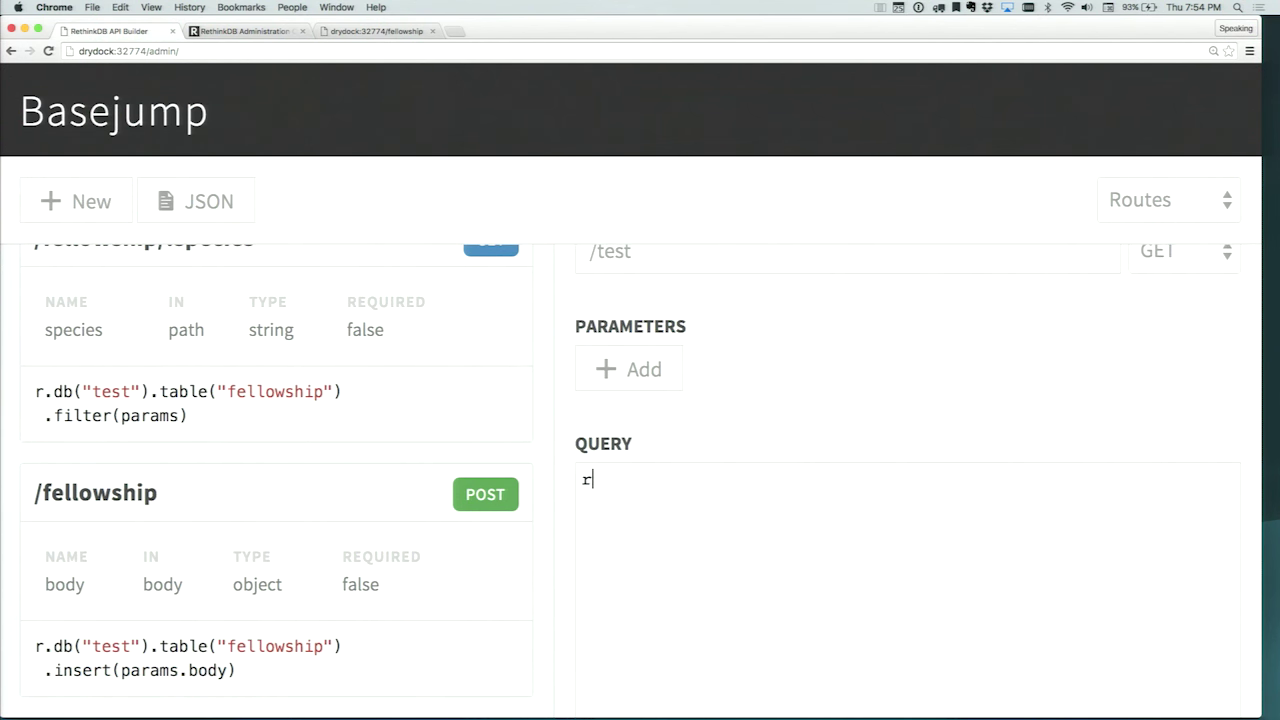
pyautogui.write('.expr([1,2,3])')
pyautogui.scroll(-4, 908, 480)
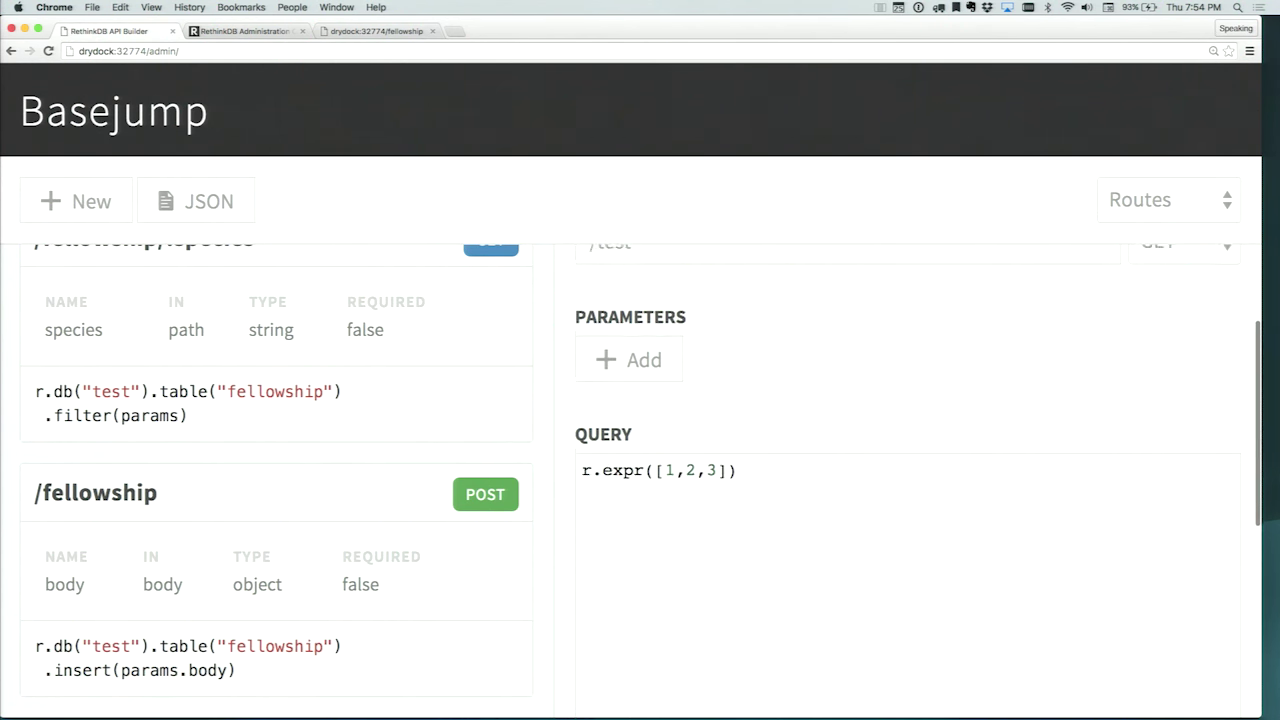
pyautogui.scroll(-5, 908, 480)
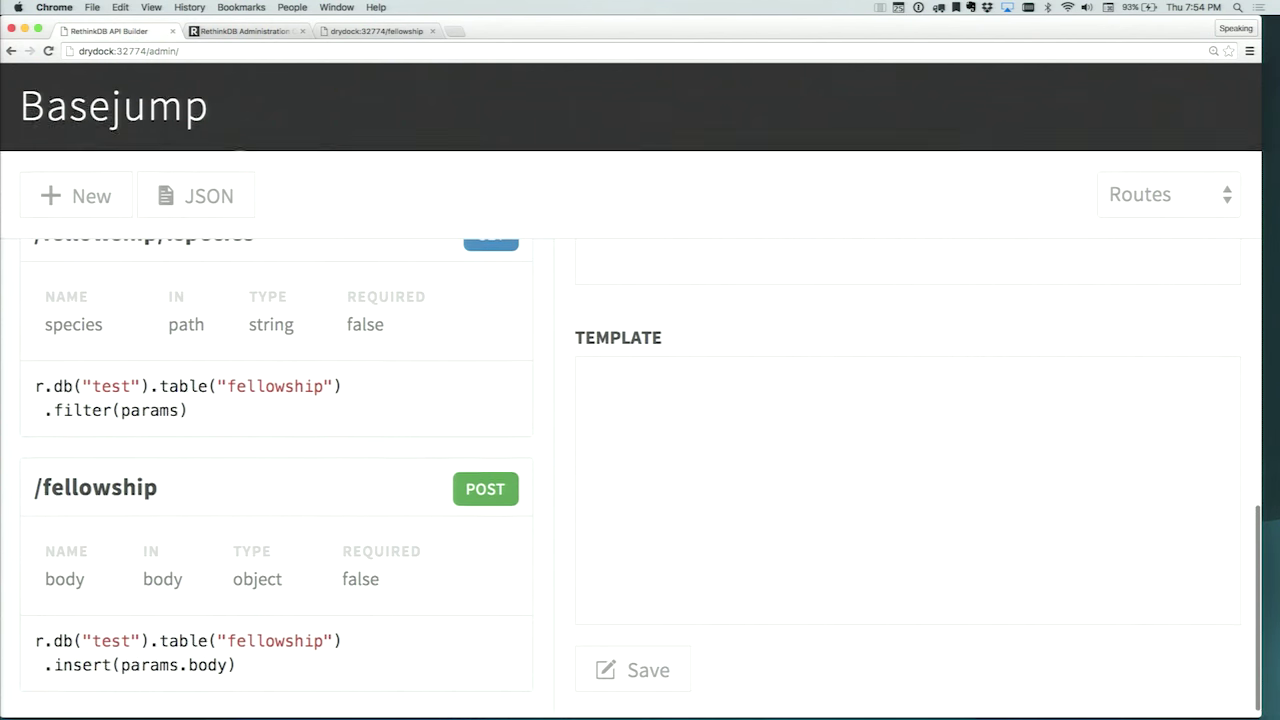
pyautogui.click(637, 671)
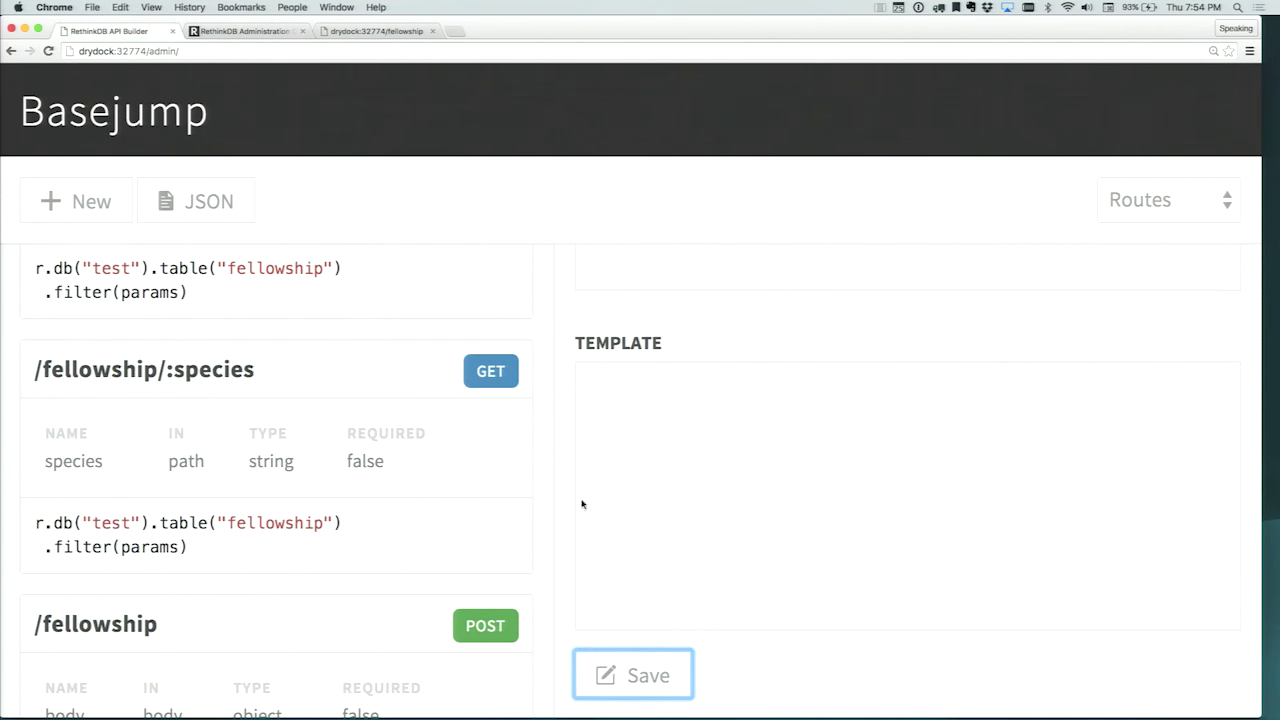
# Step: Find the saved /test route in the route list and open it in the route editor
pyautogui.scroll(-3, 379, 507)
pyautogui.scroll(10, 379, 507)
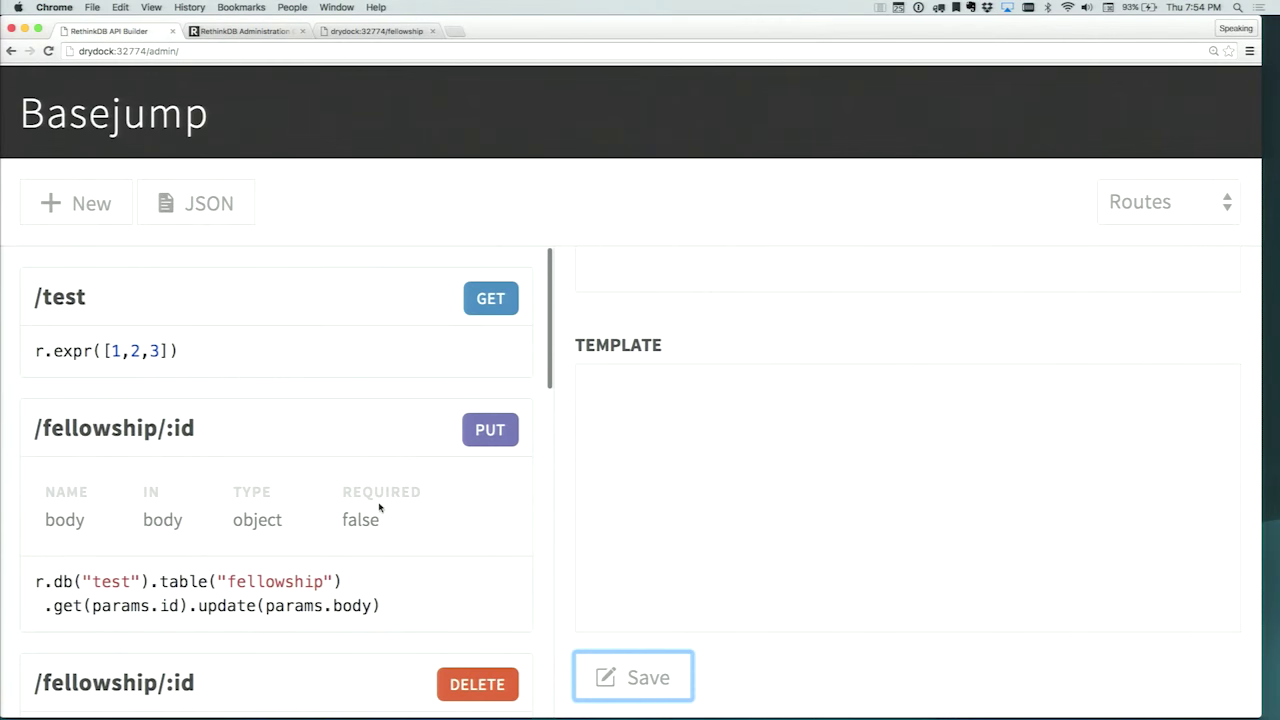
pyautogui.click(229, 342)
pyautogui.scroll(5, 786, 471)
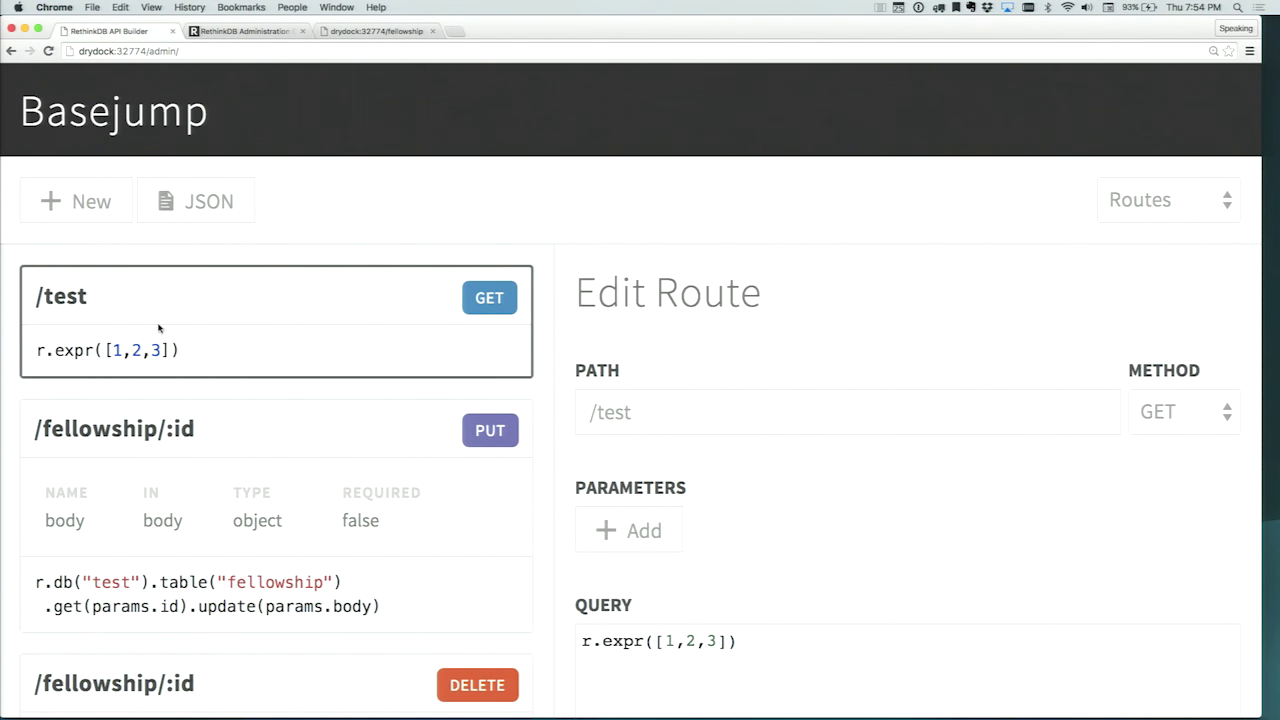
# Step: Load drydock:32774/test in the browser tab showing the fellowship endpoint to check the new route's response
pyautogui.click(370, 37)
pyautogui.click(220, 52)
pyautogui.press('Right')
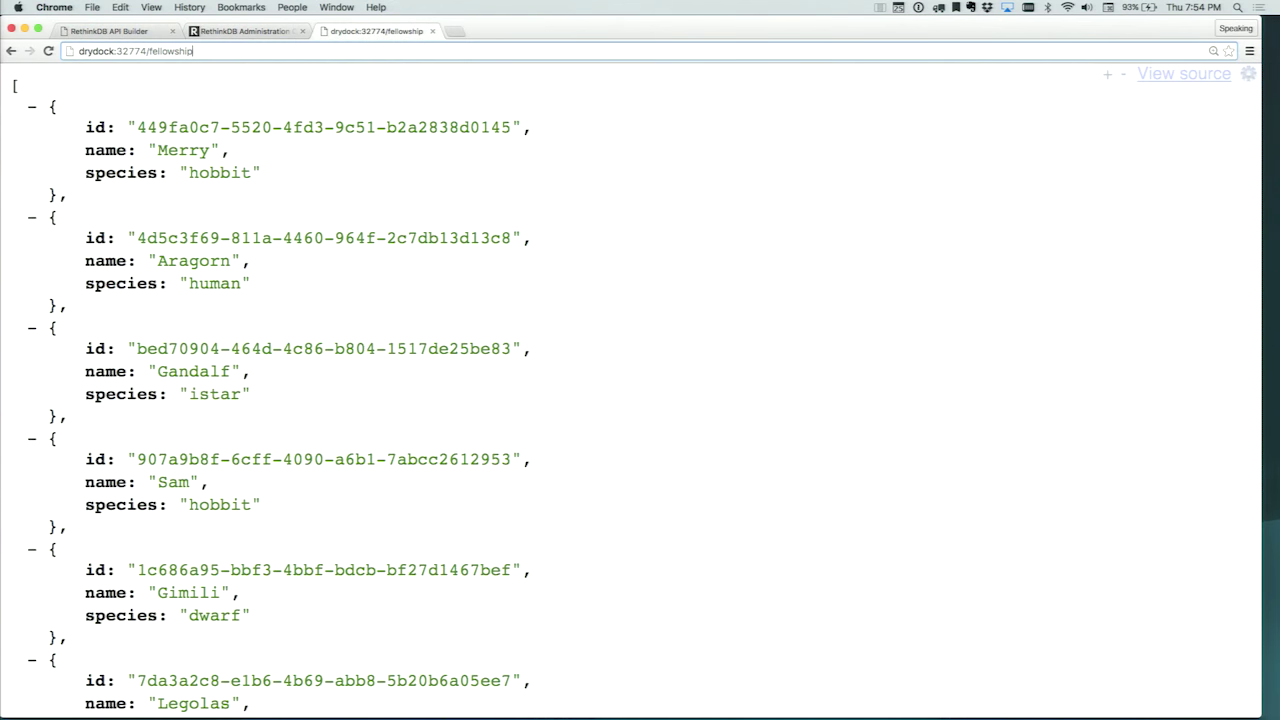
pyautogui.press('BackSpace')
pyautogui.press('BackSpace')
pyautogui.press('BackSpace')
pyautogui.press('BackSpace')
pyautogui.press('BackSpace')
pyautogui.press('BackSpace')
pyautogui.press('BackSpace')
pyautogui.press('BackSpace')
pyautogui.press('BackSpace')
pyautogui.press('BackSpace')
pyautogui.write('test')
pyautogui.press('Return')
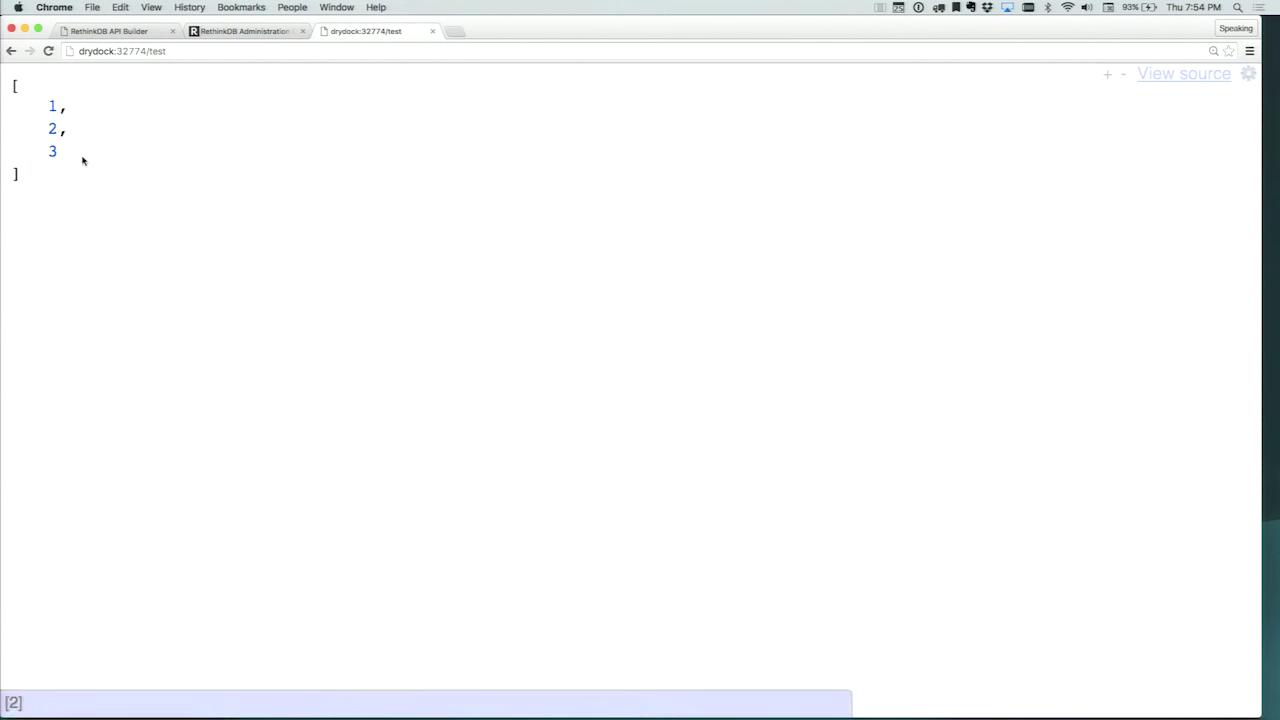
# Step: Add a parameter to the /test route in the API builder and review its location options, keeping Query
pyautogui.click(106, 31)
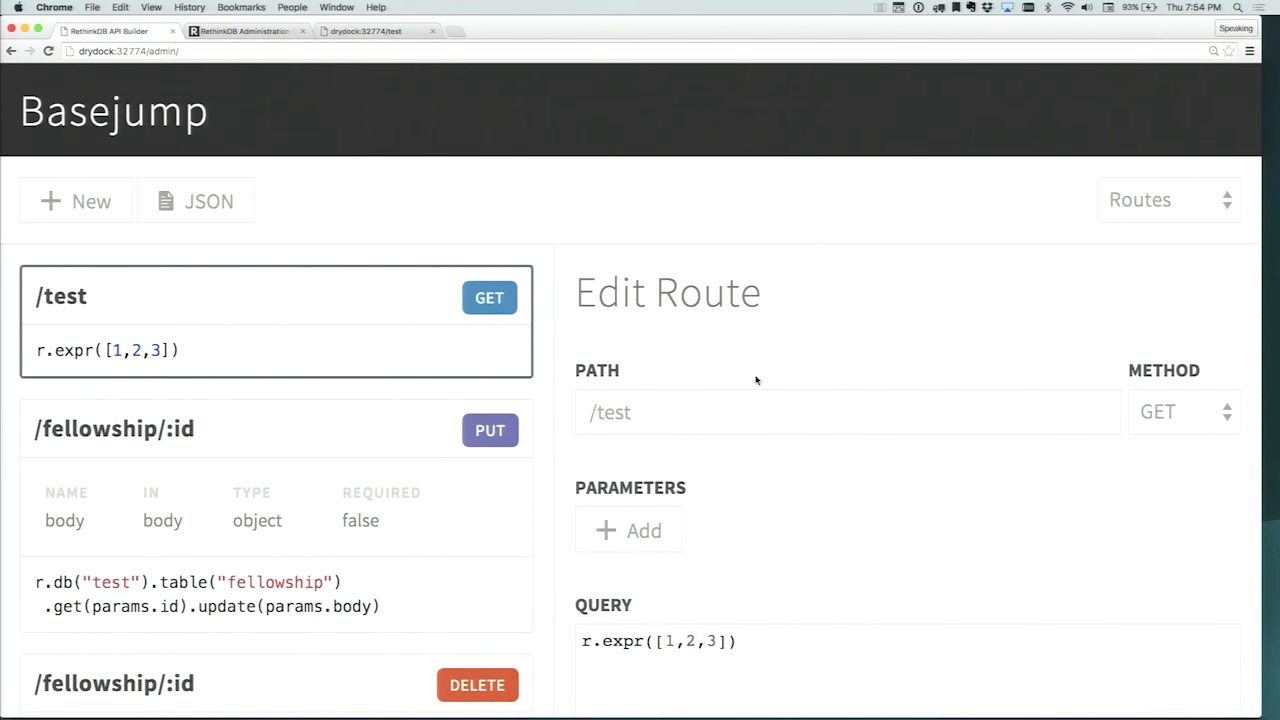
pyautogui.scroll(-1, 786, 369)
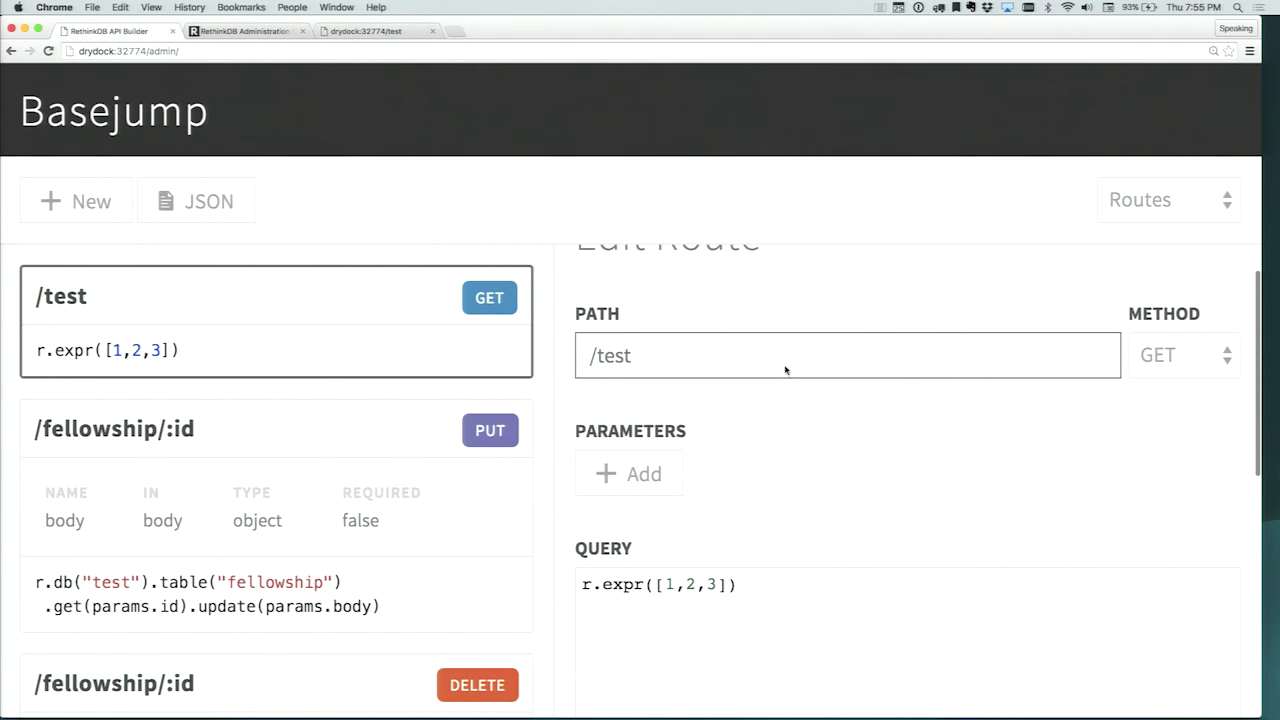
pyautogui.click(679, 474)
pyautogui.scroll(-2, 875, 450)
pyautogui.click(1015, 432)
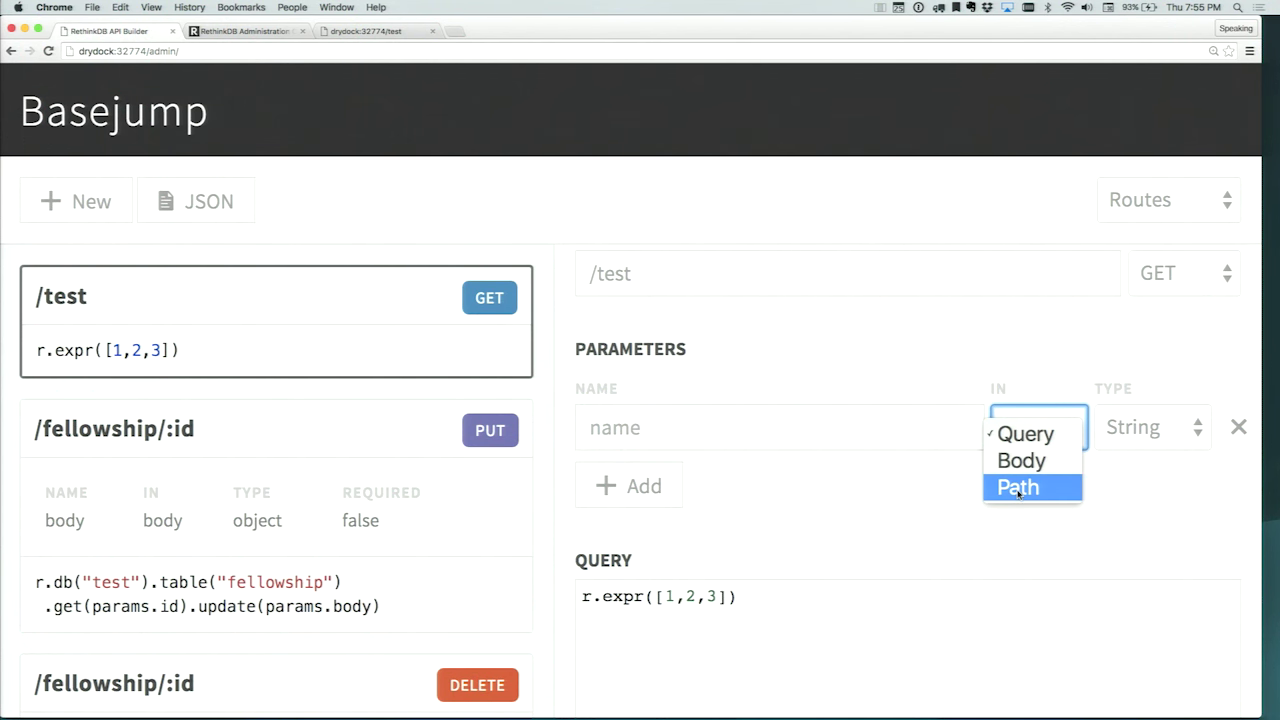
pyautogui.click(895, 479)
pyautogui.scroll(1, 895, 479)
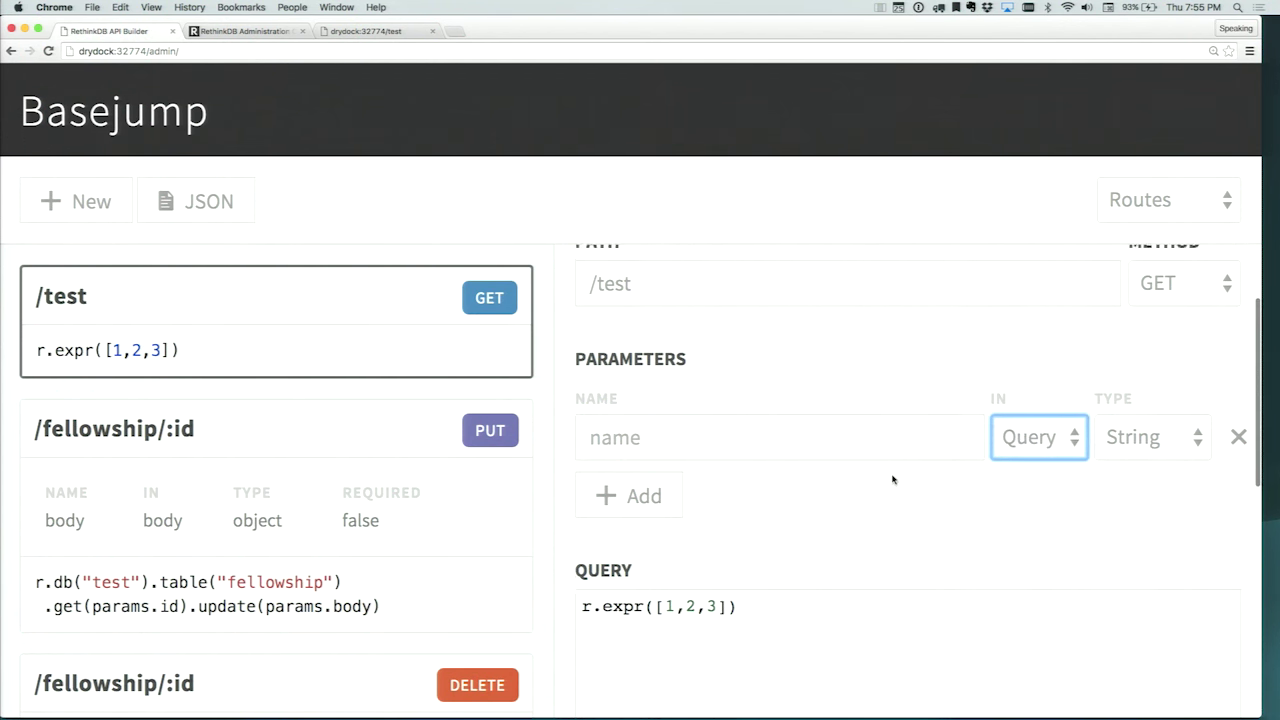
# Step: Name the new query parameter x and set its type to Number
pyautogui.click(896, 443)
pyautogui.scroll(-2, 895, 444)
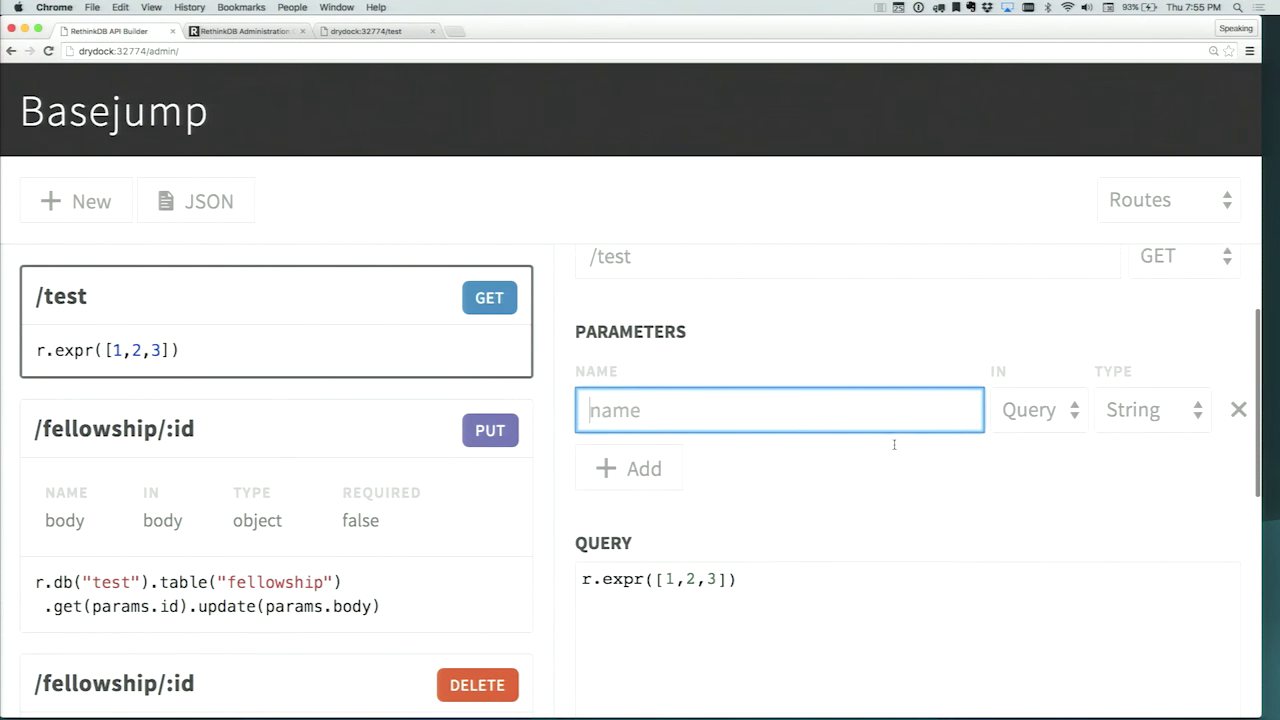
pyautogui.write('nu')
pyautogui.press('BackSpace')
pyautogui.press('BackSpace')
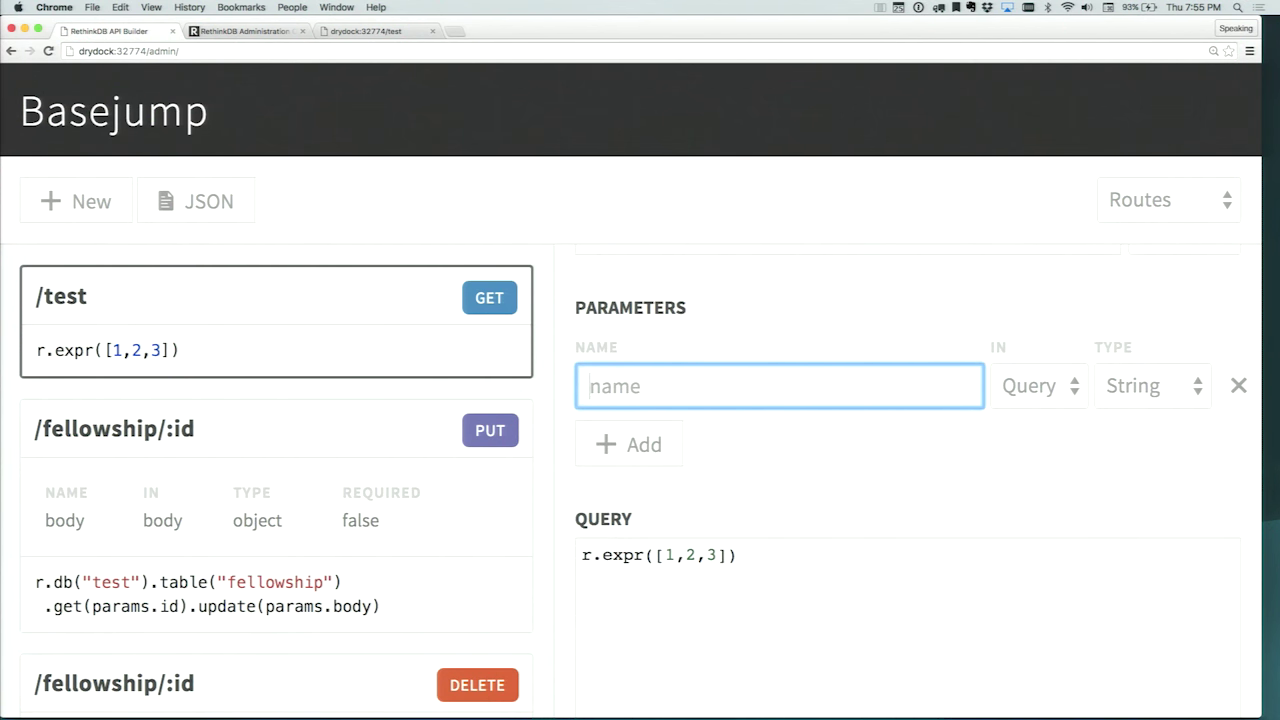
pyautogui.write('x')
pyautogui.click(1130, 390)
pyautogui.click(1135, 419)
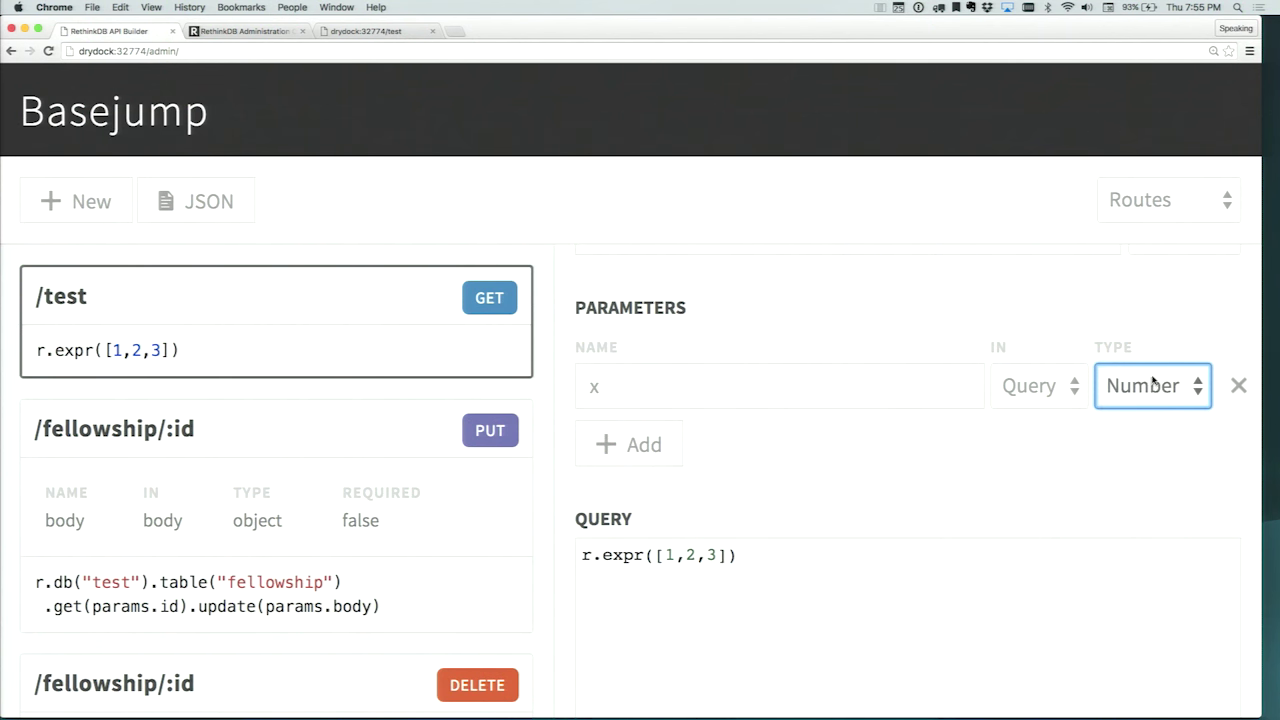
pyautogui.click(876, 385)
pyautogui.press('Tab')
pyautogui.press('Tab')
pyautogui.press('Tab')
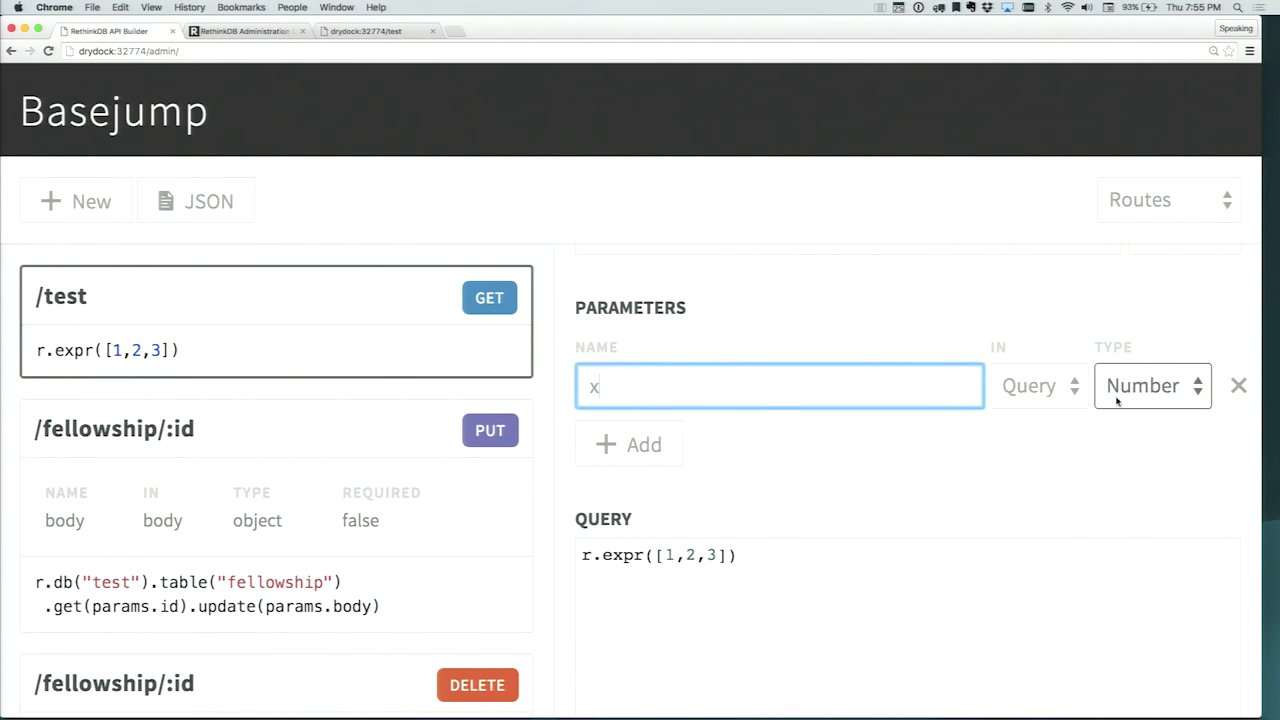
# Step: Extend the /test query to r.expr([1,2,3]).map(r.row.mul(params.x)), save the route and reopen it from the route list
pyautogui.scroll(-1, 843, 434)
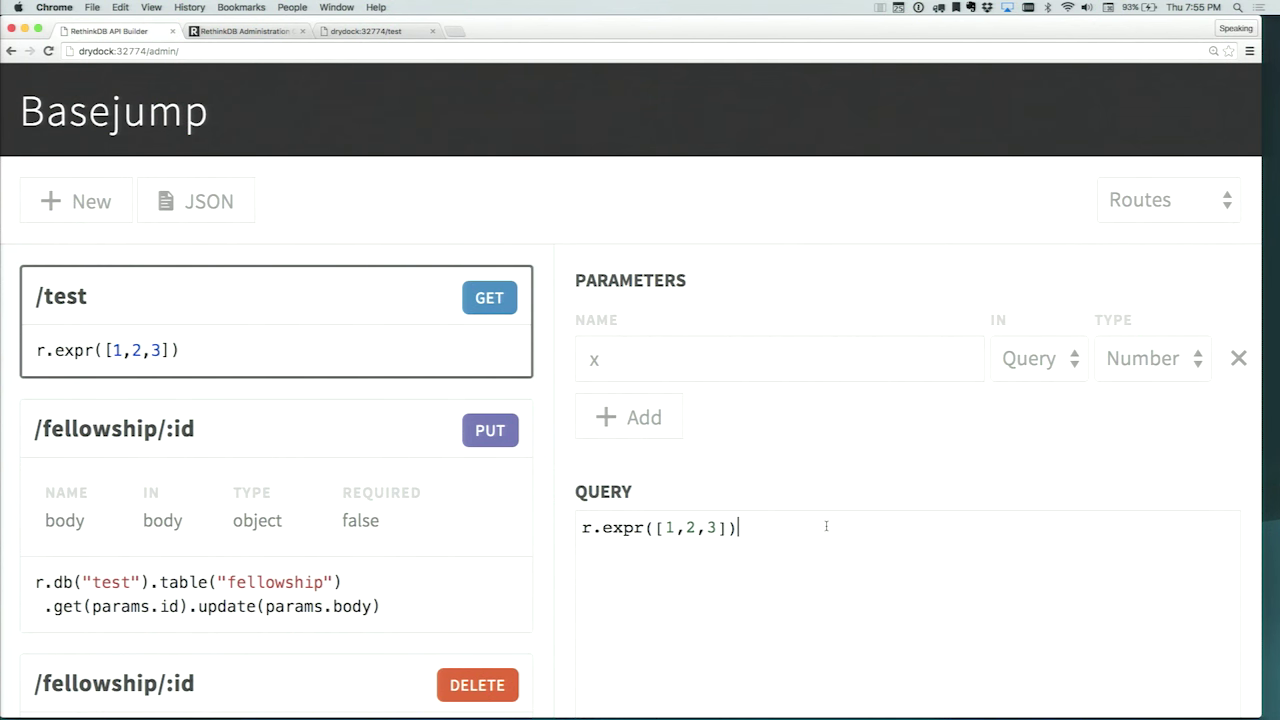
pyautogui.write('map(')
pyautogui.write('r.row.mu')
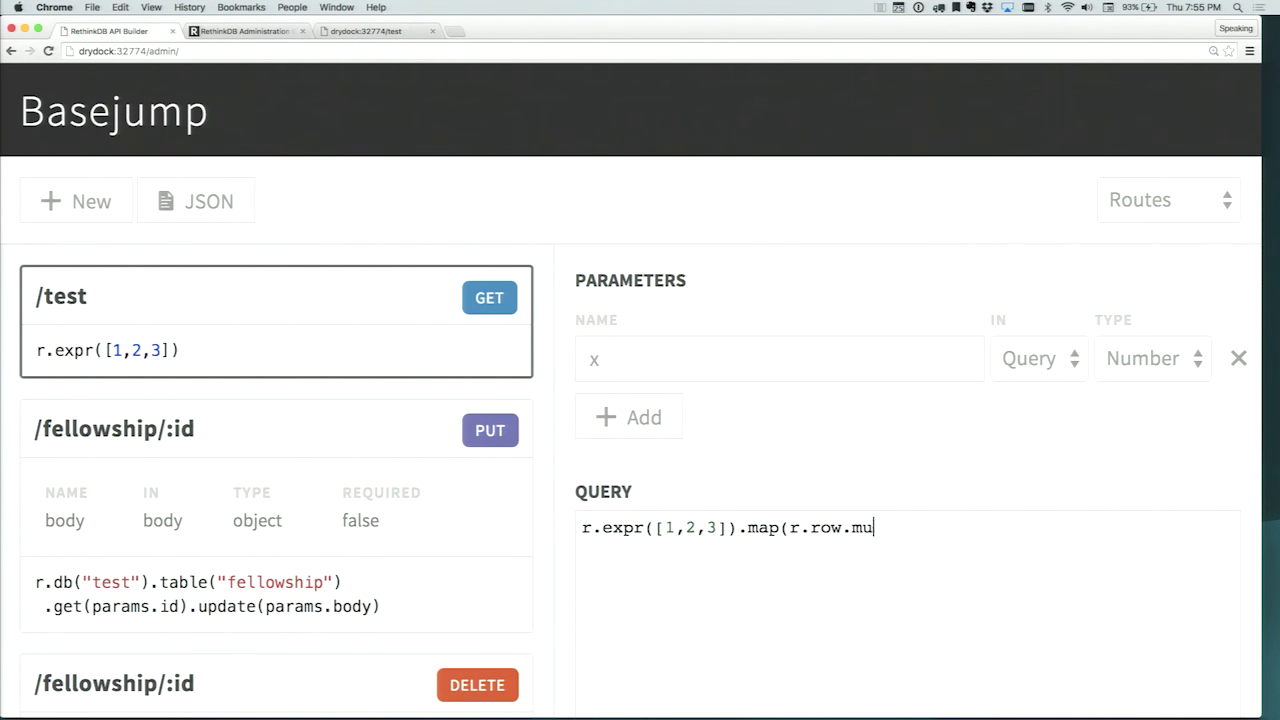
pyautogui.write('l(params.x)')
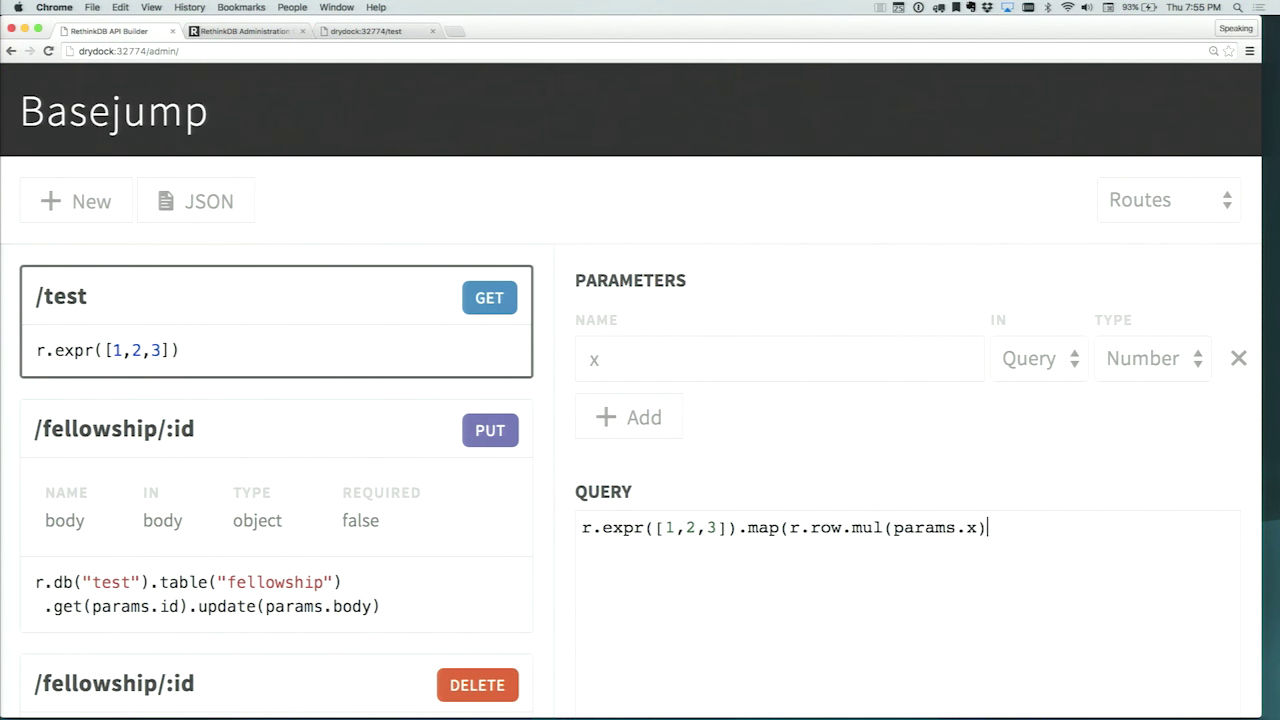
pyautogui.write(')')
pyautogui.click(634, 362)
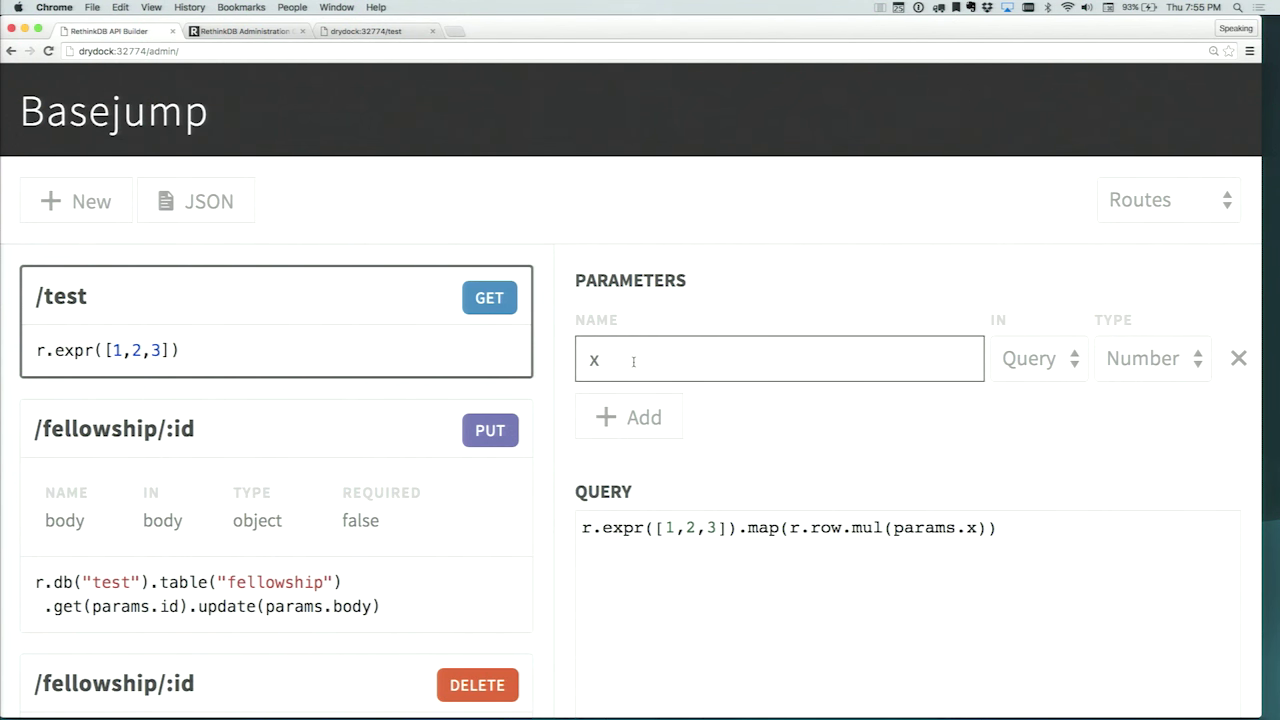
pyautogui.click(942, 408)
pyautogui.scroll(-5, 956, 453)
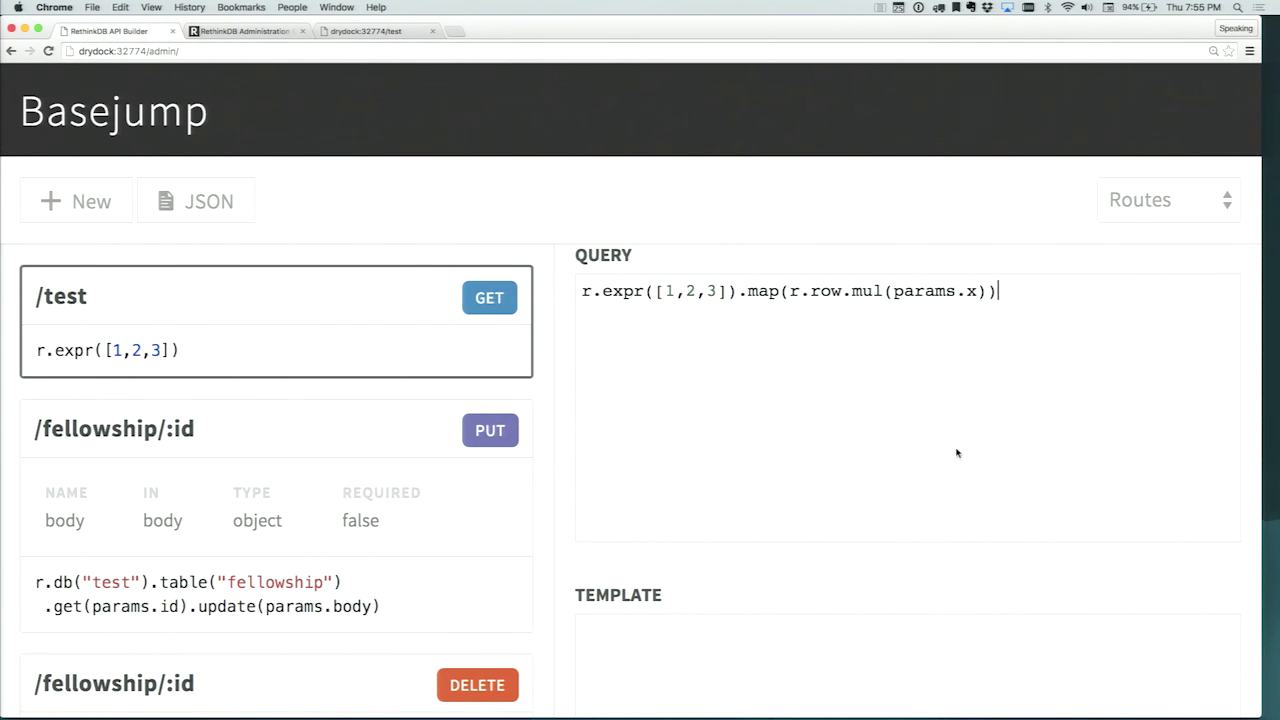
pyautogui.scroll(-3, 956, 453)
pyautogui.click(640, 675)
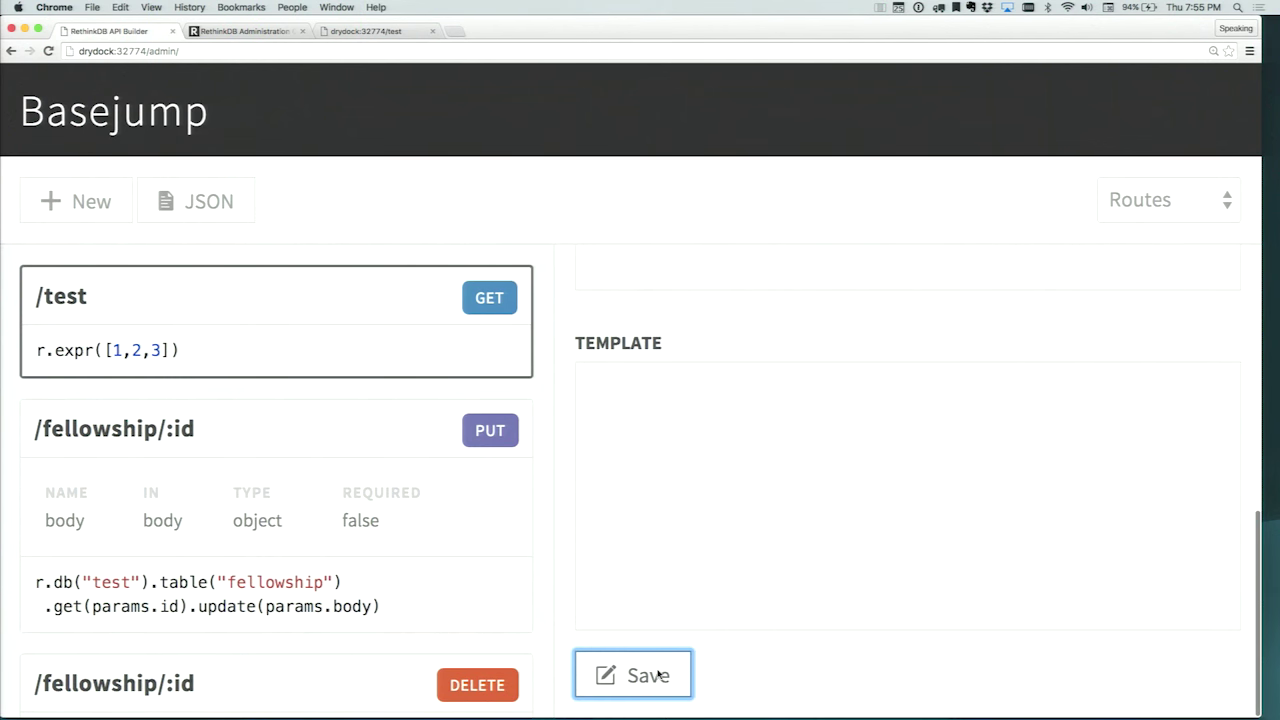
pyautogui.click(372, 443)
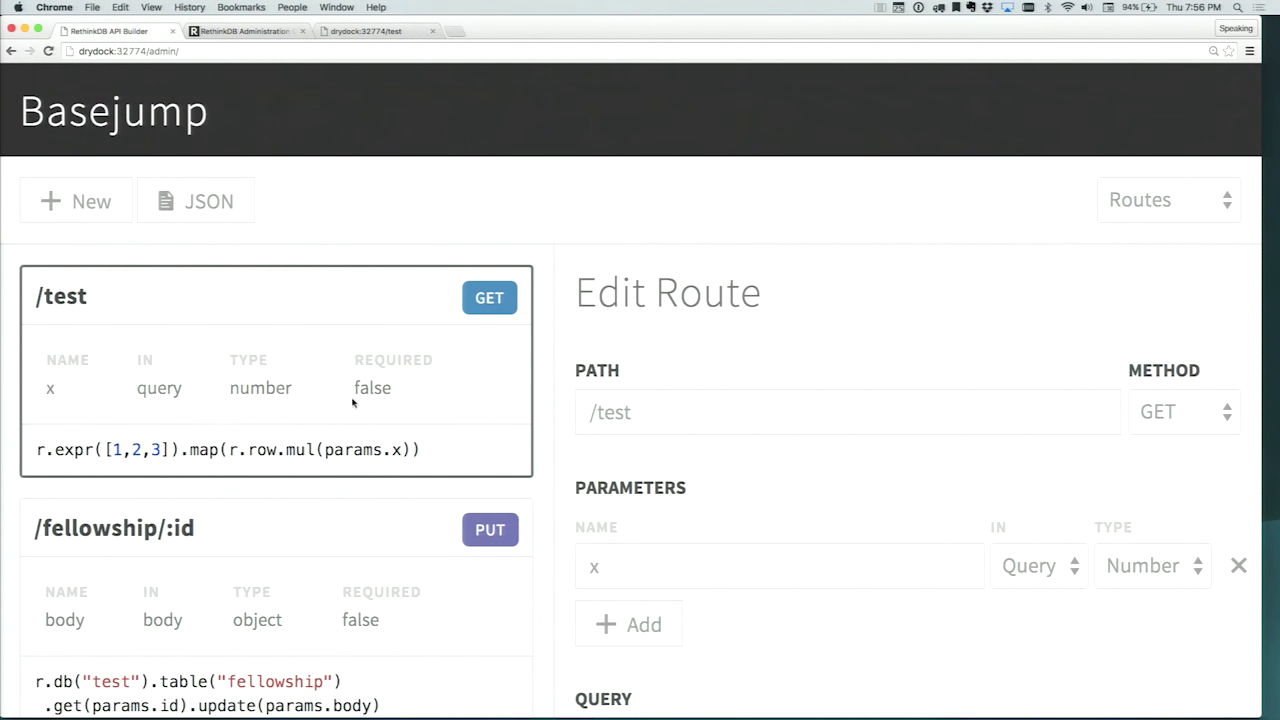
# Step: Request drydock:32774/test?x=3 in the endpoint's browser tab to check the parameterised response
pyautogui.click(374, 31)
pyautogui.click(317, 50)
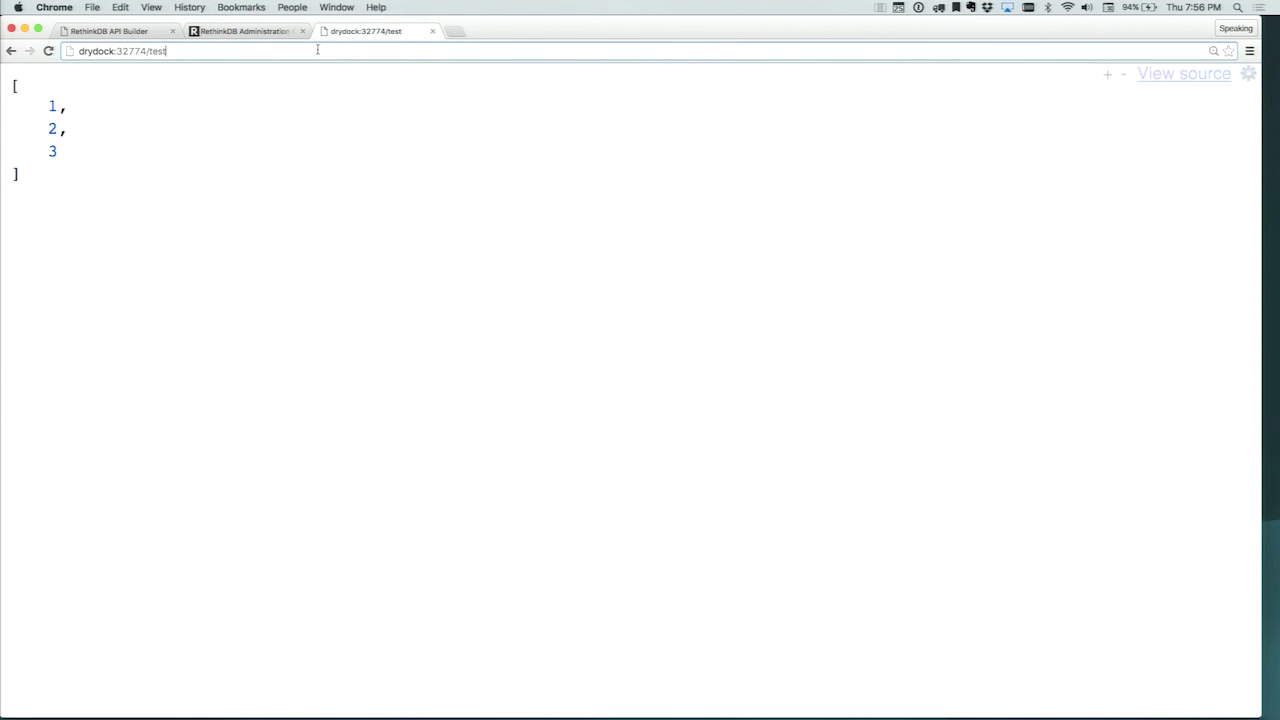
pyautogui.press('Right')
pyautogui.write('?x=3')
pyautogui.press('Return')
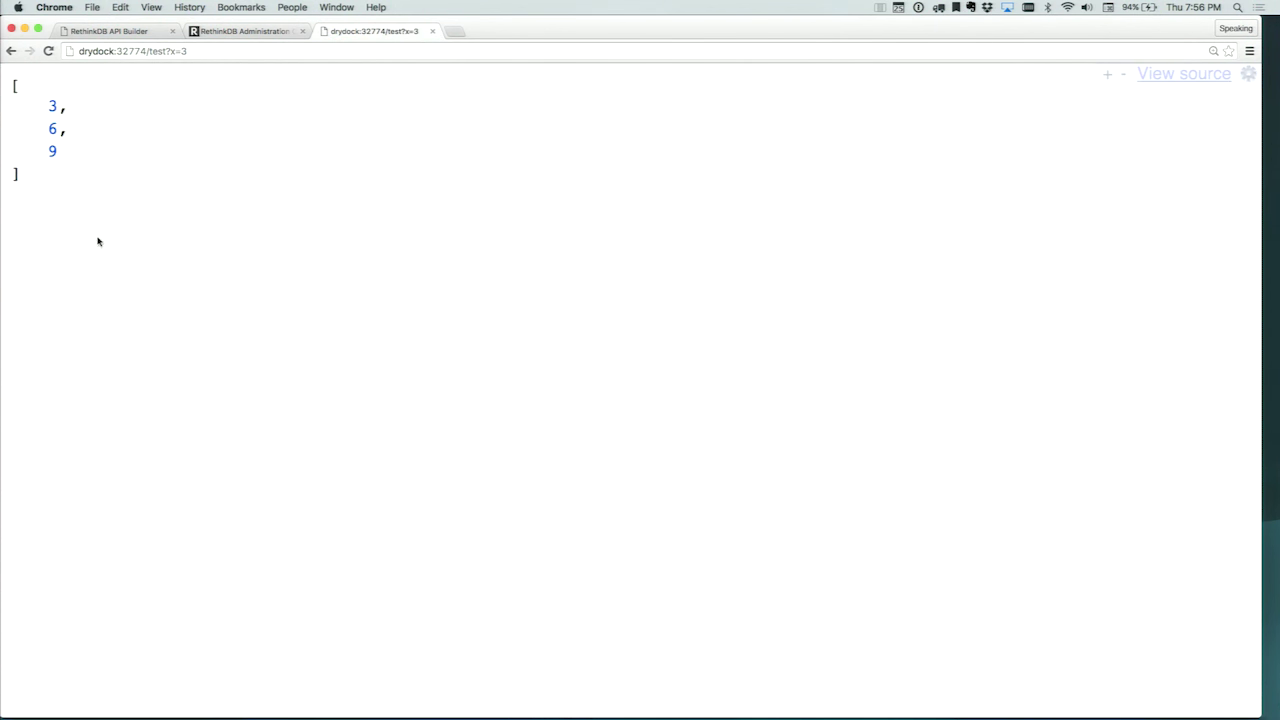
# Step: Return to the API builder, open the PUT /fellowship/:id route and review its path, parameters and query
pyautogui.click(106, 30)
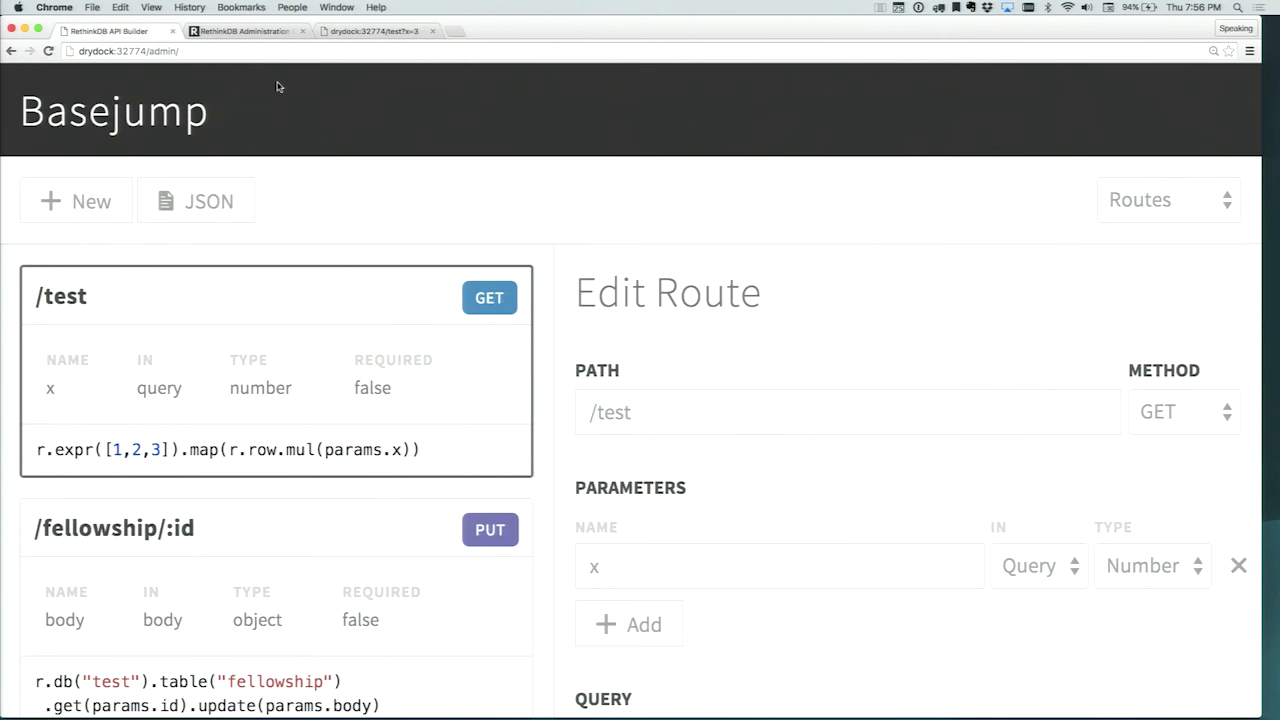
pyautogui.scroll(-1, 663, 355)
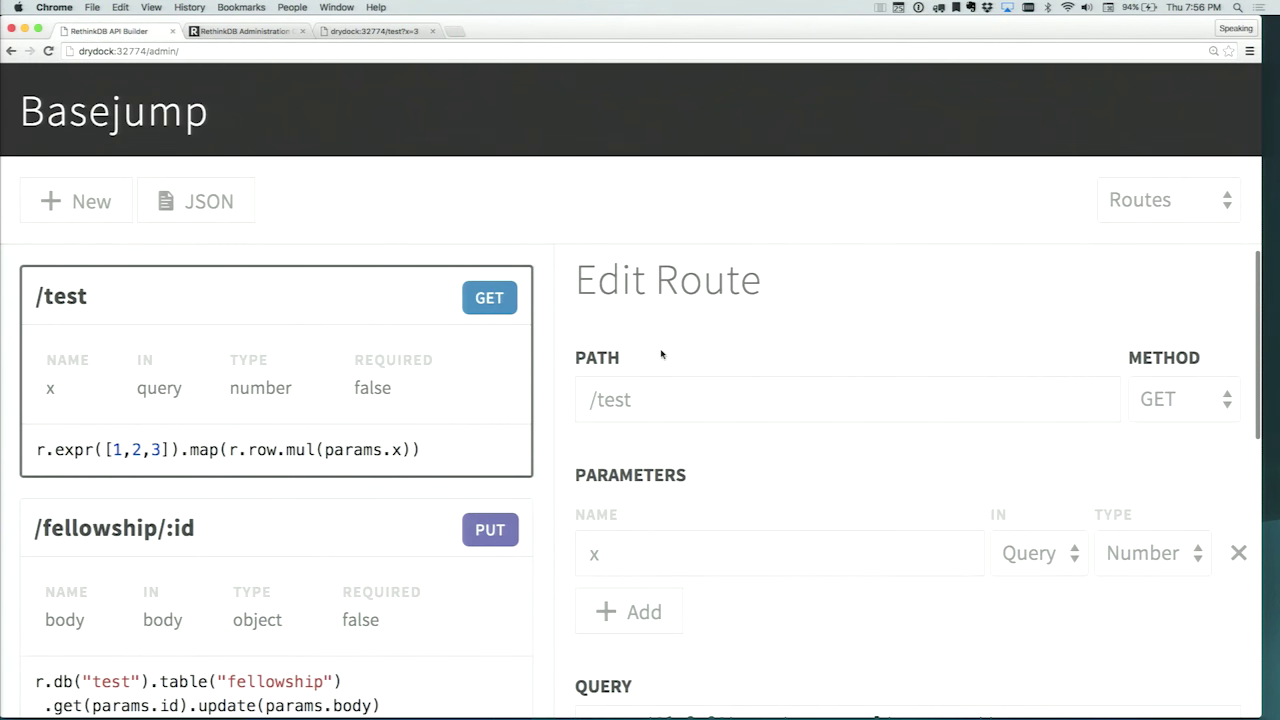
pyautogui.scroll(-5, 377, 420)
pyautogui.click(360, 429)
pyautogui.click(726, 411)
pyautogui.scroll(-3, 726, 410)
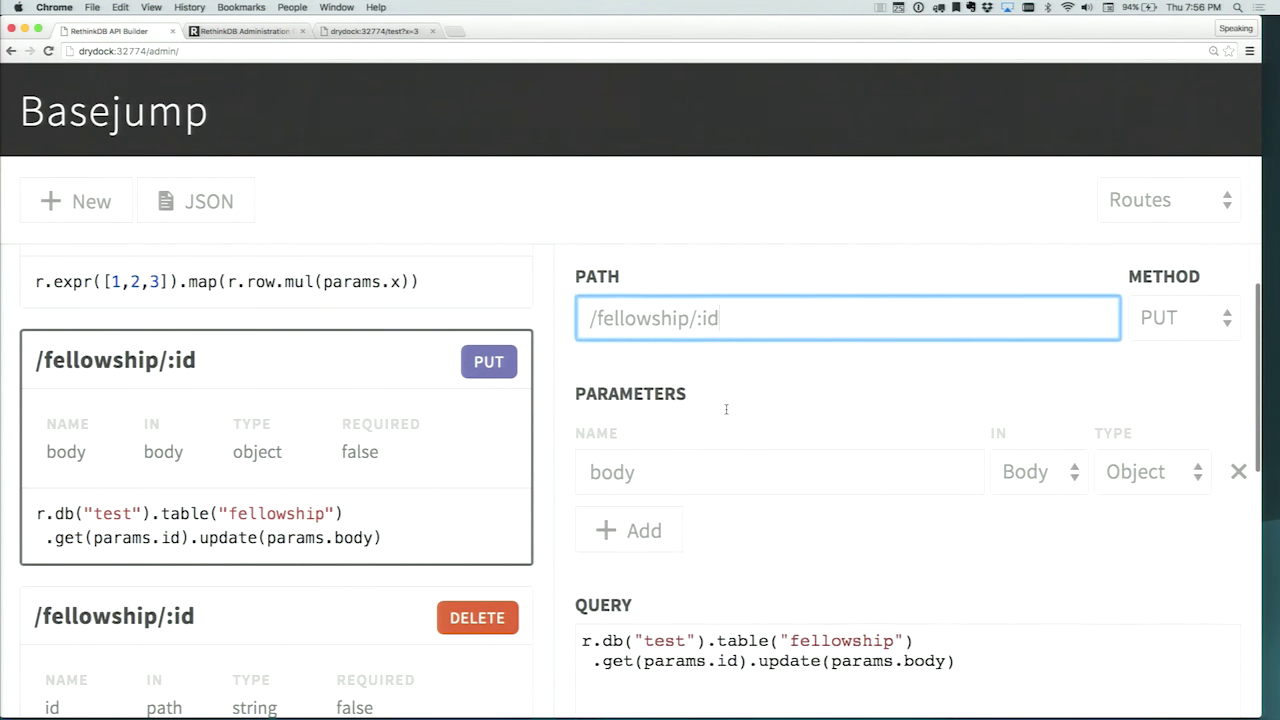
pyautogui.scroll(-3, 726, 409)
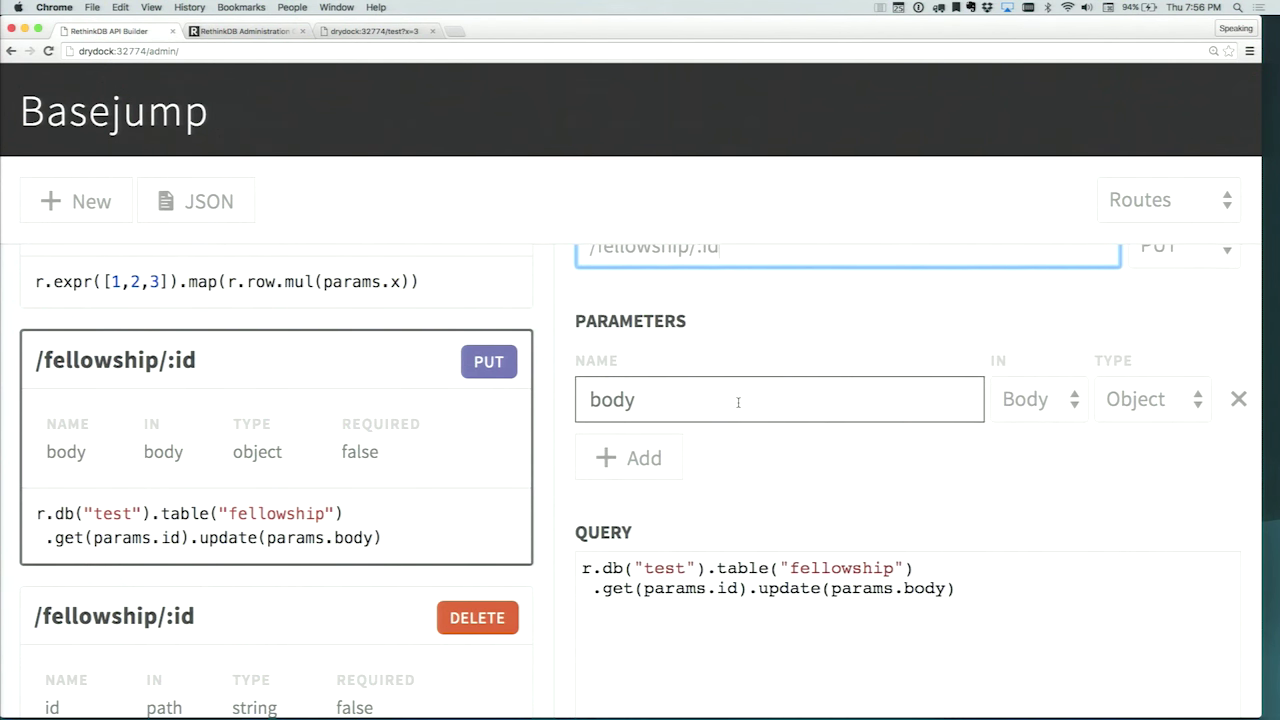
# Step: Open the GET /fellowship/:species route to view its path parameter and filter query
pyautogui.scroll(-10, 443, 450)
pyautogui.scroll(-8, 443, 450)
pyautogui.click(371, 456)
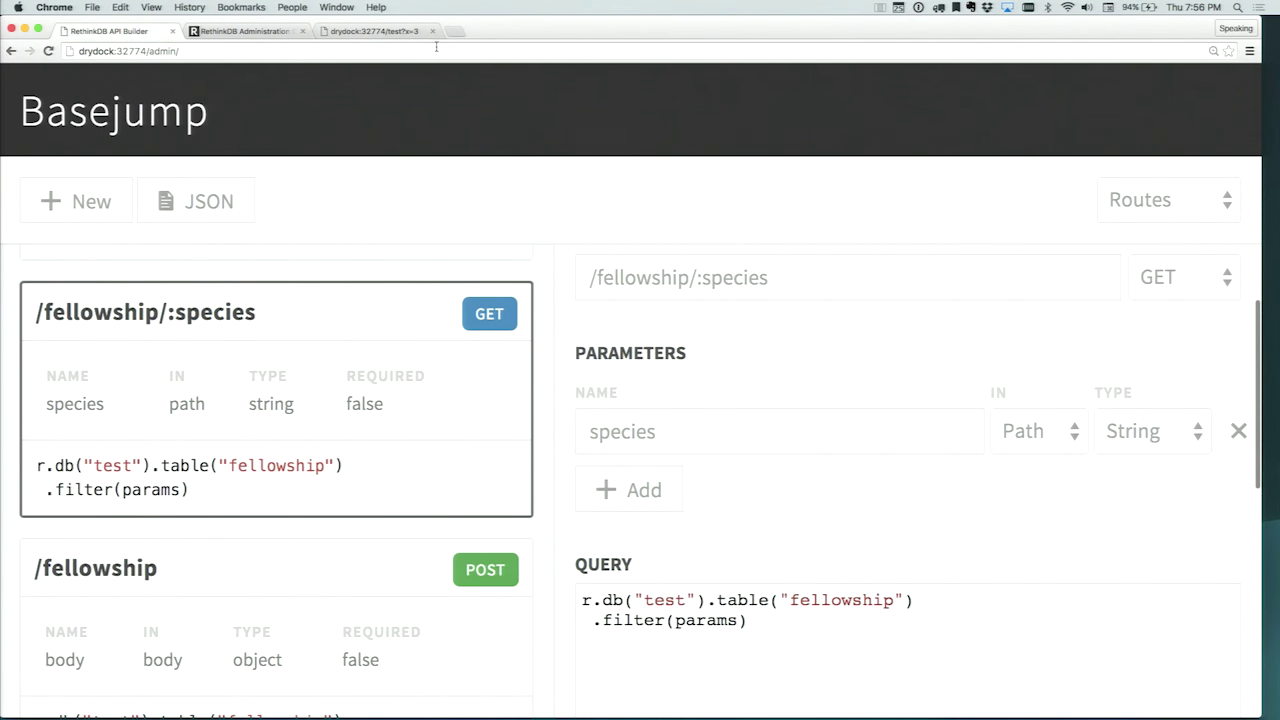
# Step: Examine the fellowship table's records and their species field in the RethinkDB Data Explorer
pyautogui.click(285, 33)
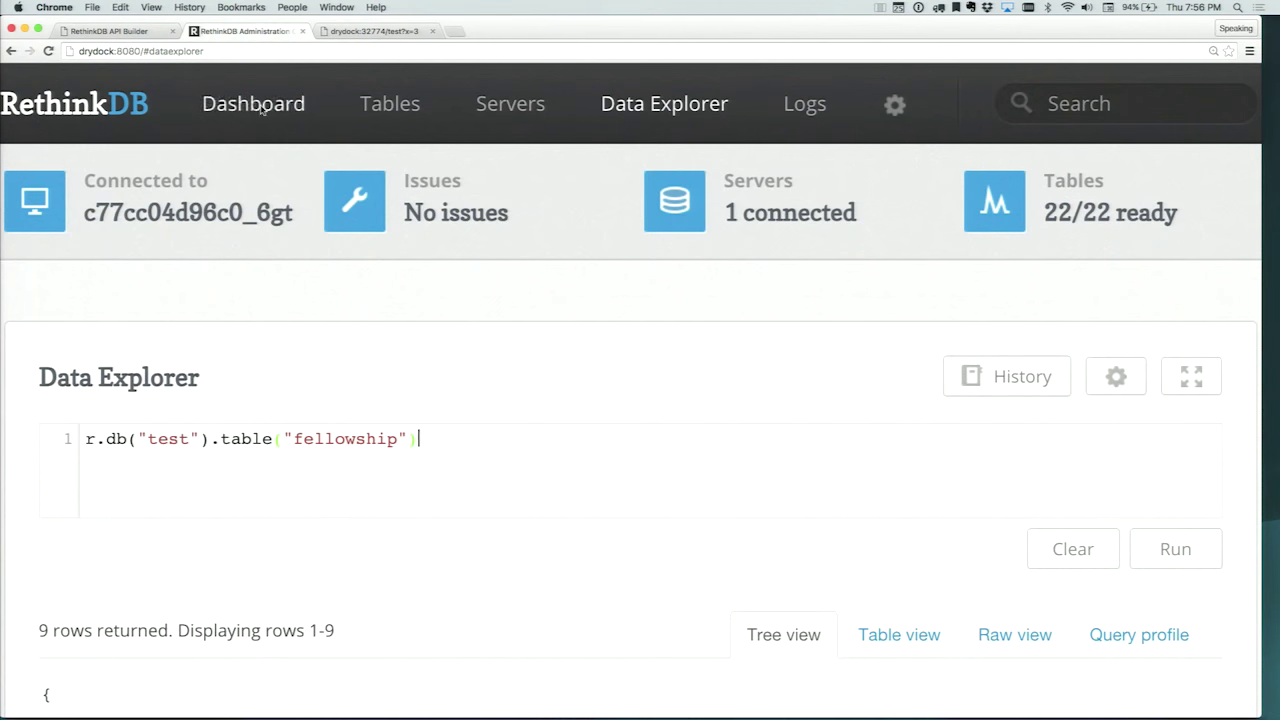
pyautogui.scroll(-5, 360, 309)
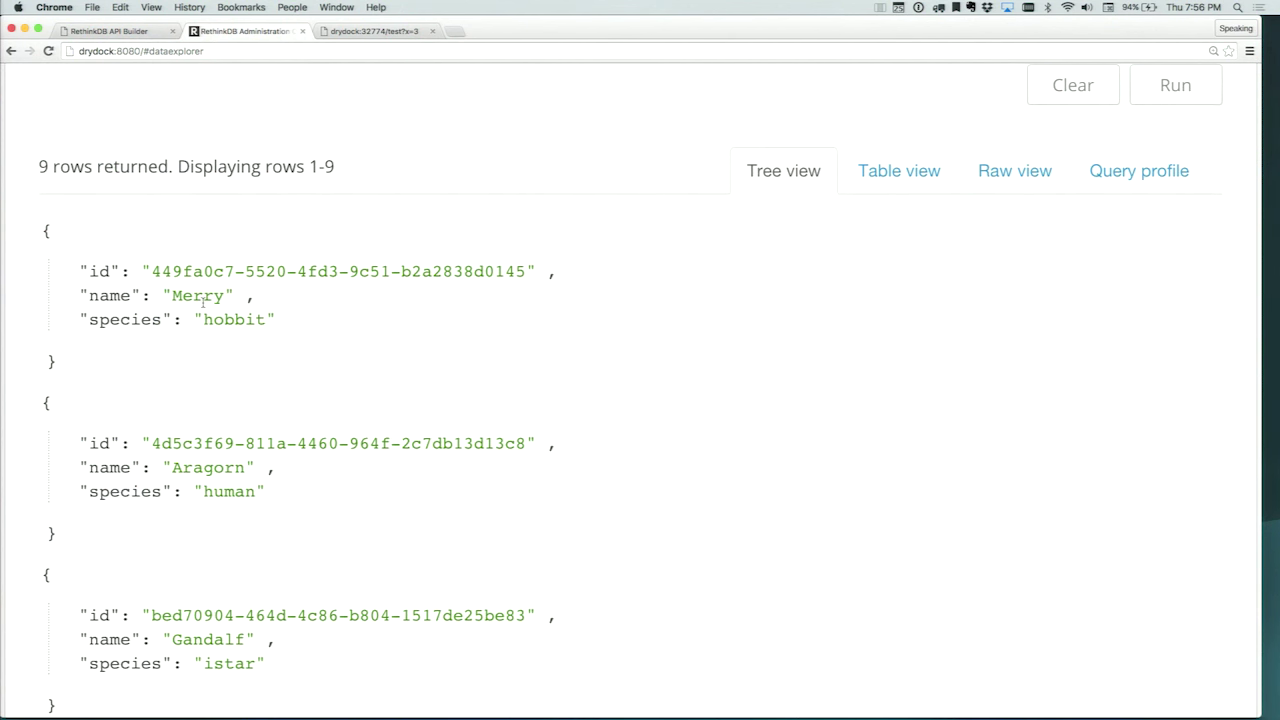
pyautogui.scroll(1, 203, 301)
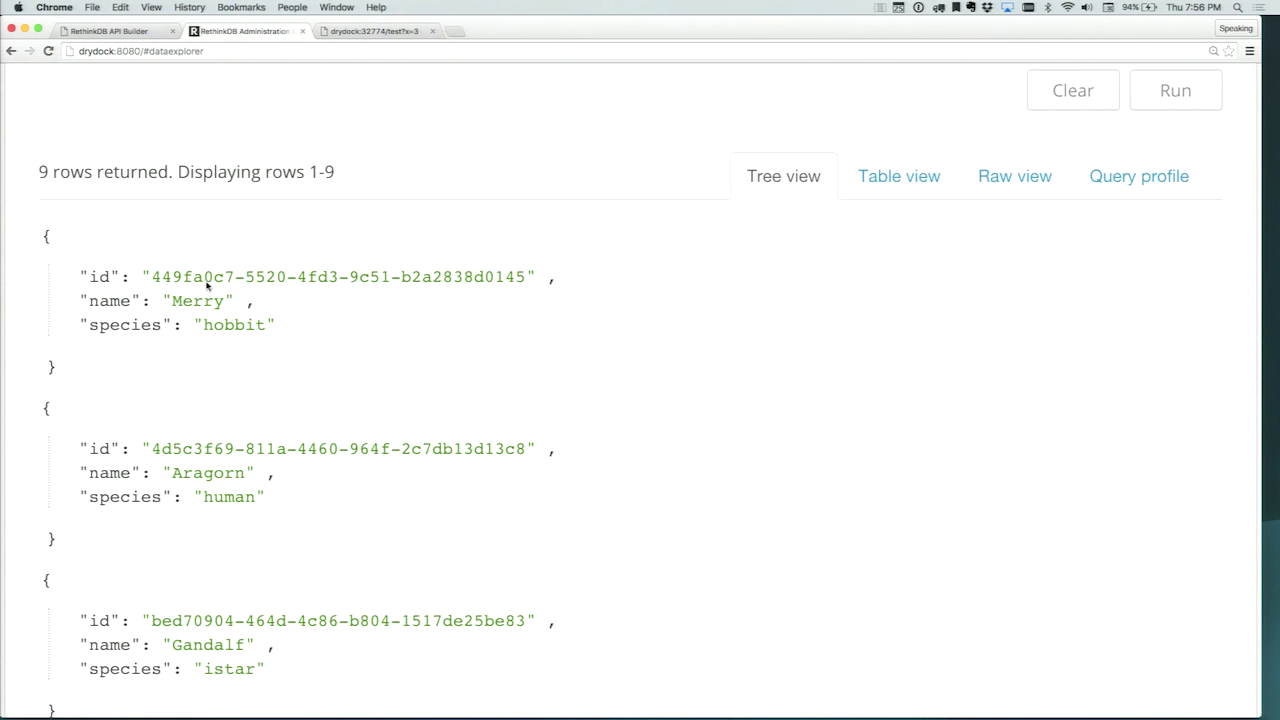
# Step: Return to the API builder and place the cursor in the path of the /fellowship/:species route
pyautogui.click(118, 33)
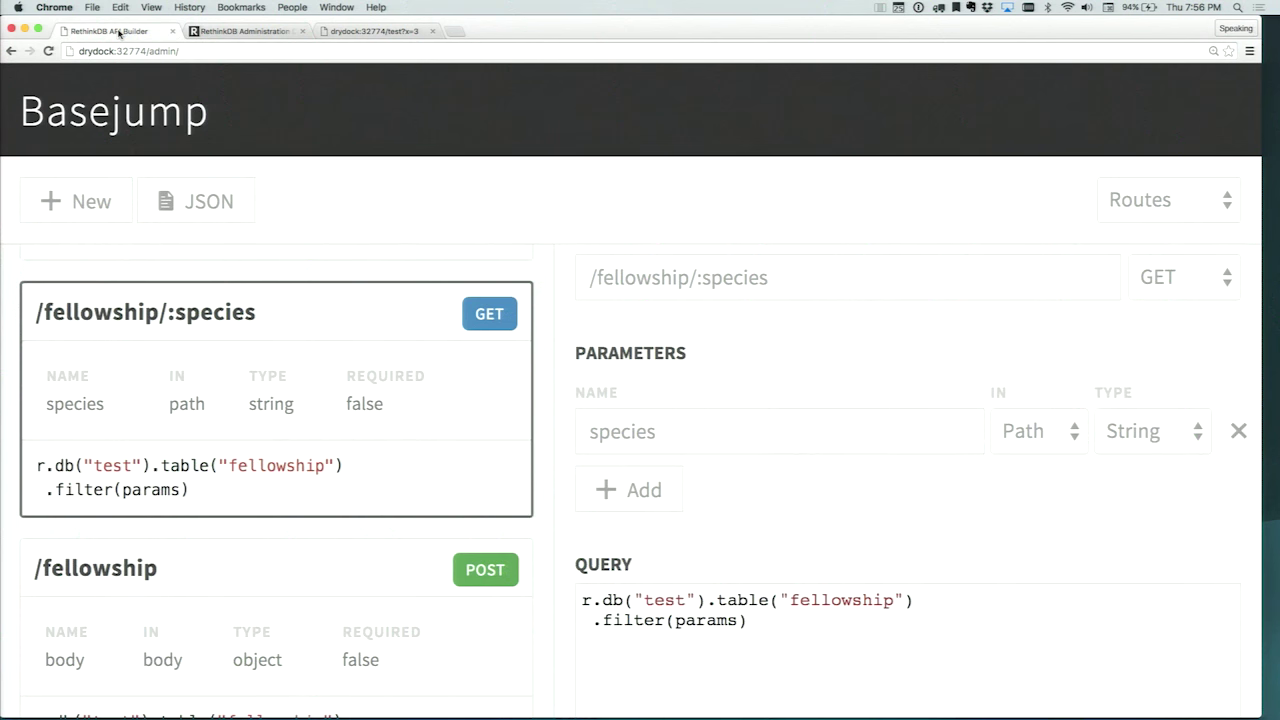
pyautogui.click(695, 278)
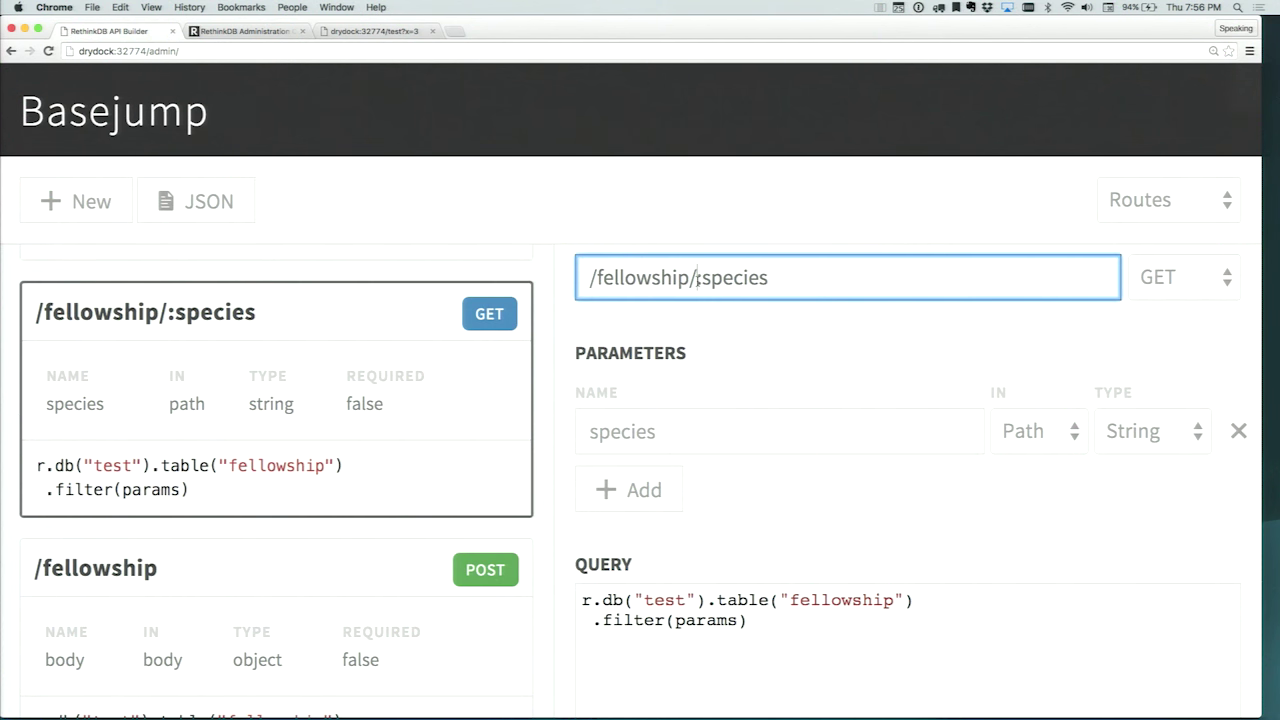
# Step: Examine the /fellowship/:species route's path placeholder, its species parameter's name and location, and its filter query
pyautogui.moveTo(697, 278); pyautogui.dragTo(780, 280)
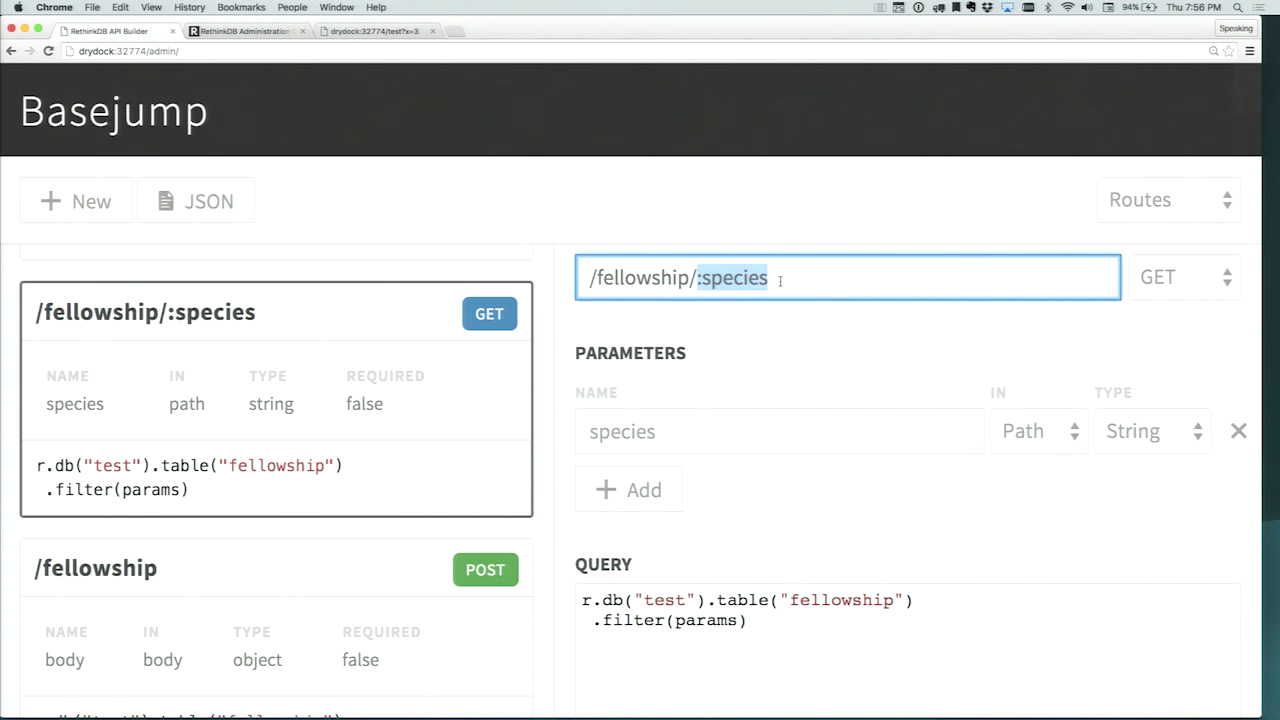
pyautogui.click(709, 420)
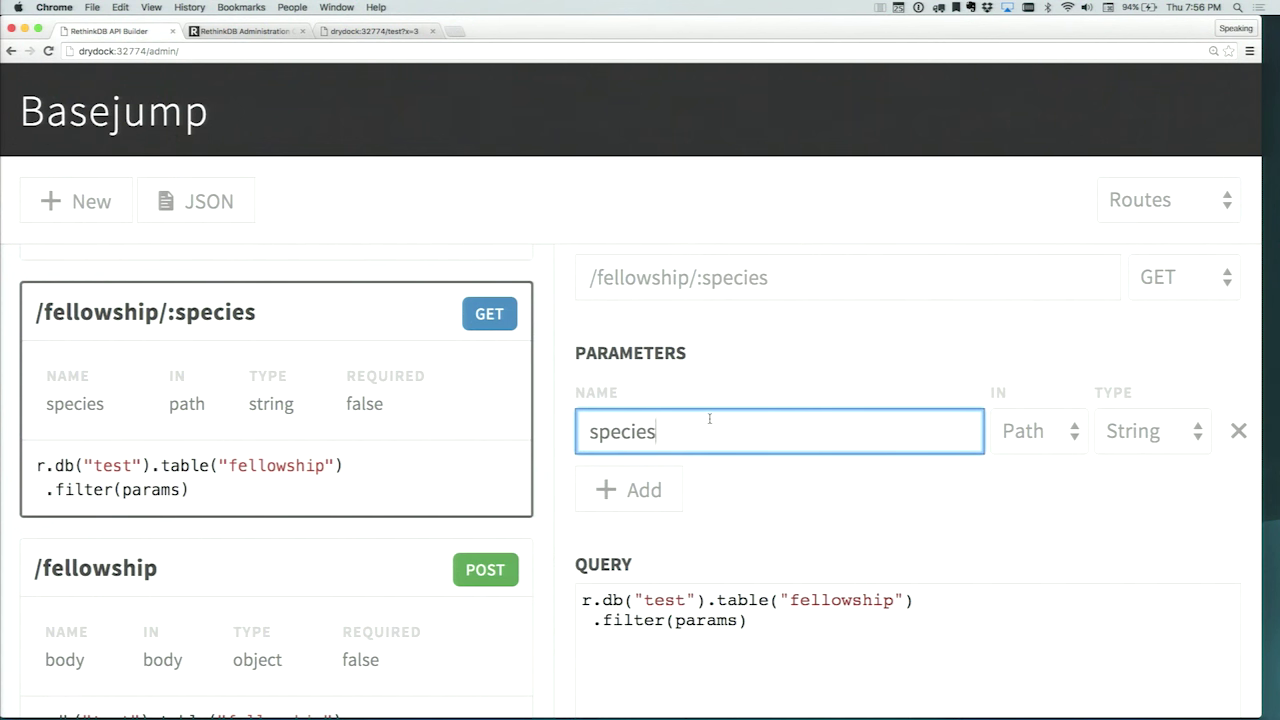
pyautogui.click(1032, 443)
pyautogui.click(934, 451)
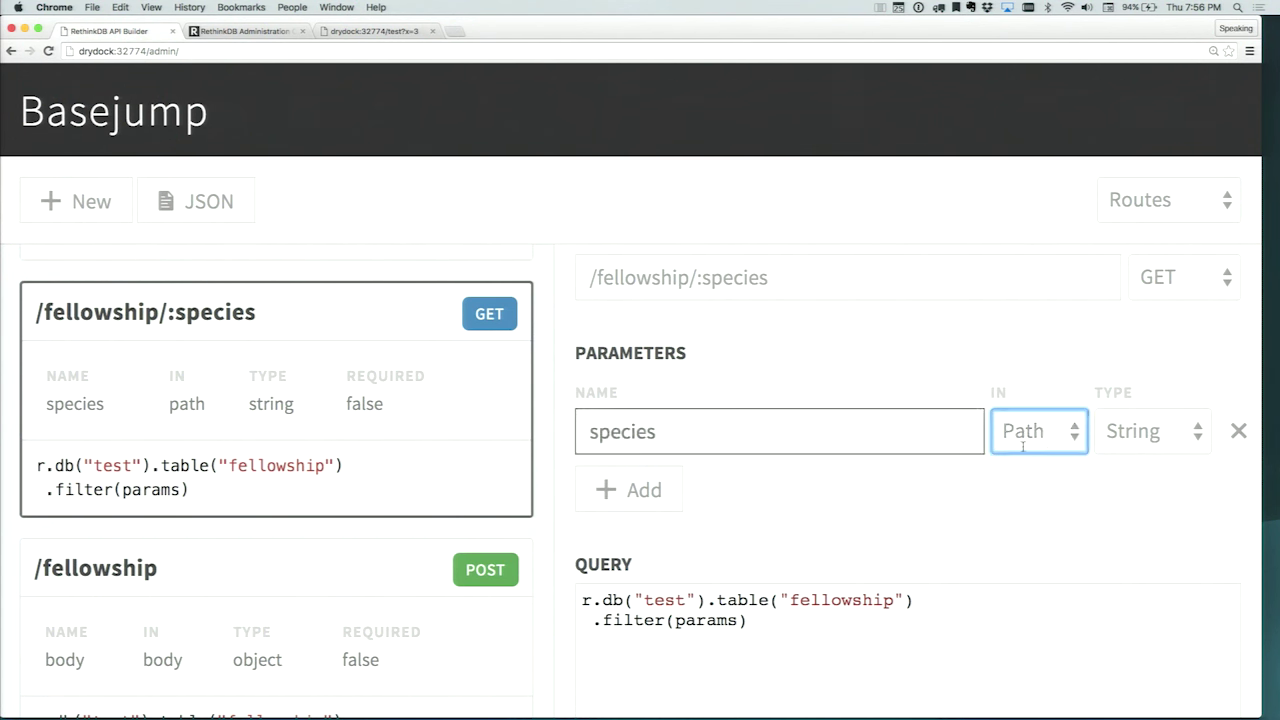
pyautogui.click(1057, 443)
pyautogui.click(900, 446)
pyautogui.click(859, 446)
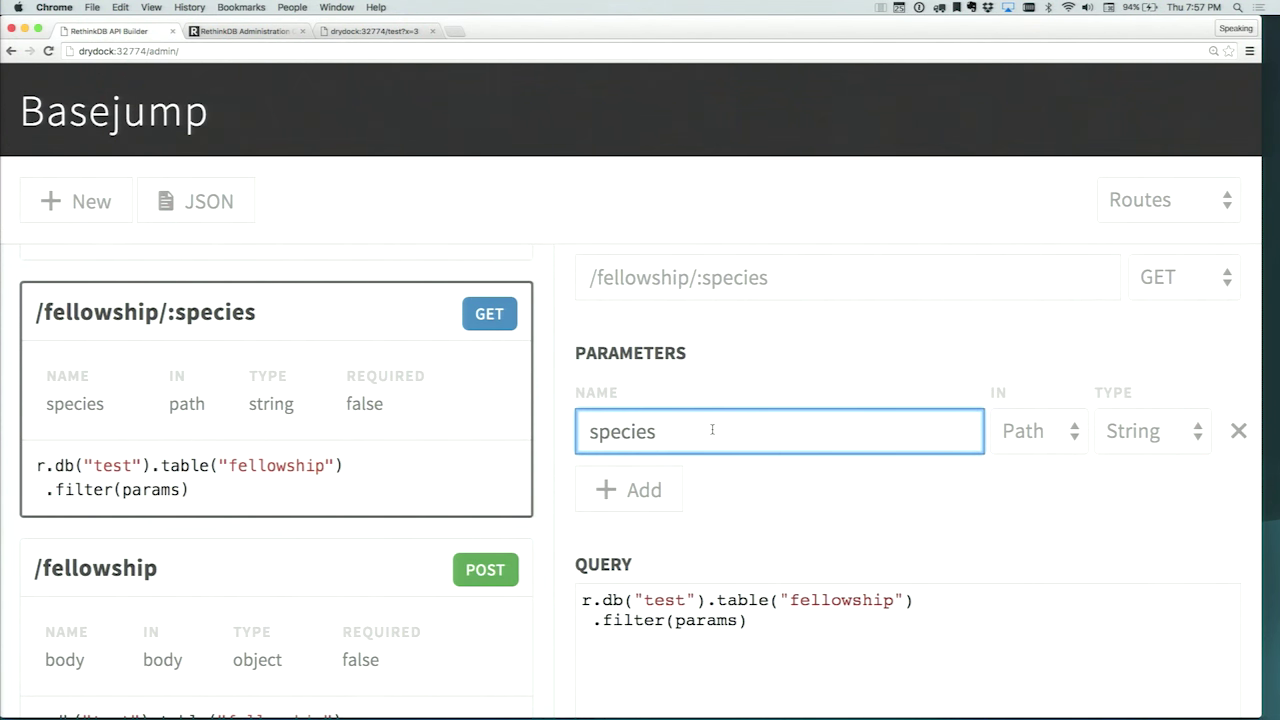
pyautogui.scroll(-1, 712, 432)
pyautogui.scroll(-2, 686, 522)
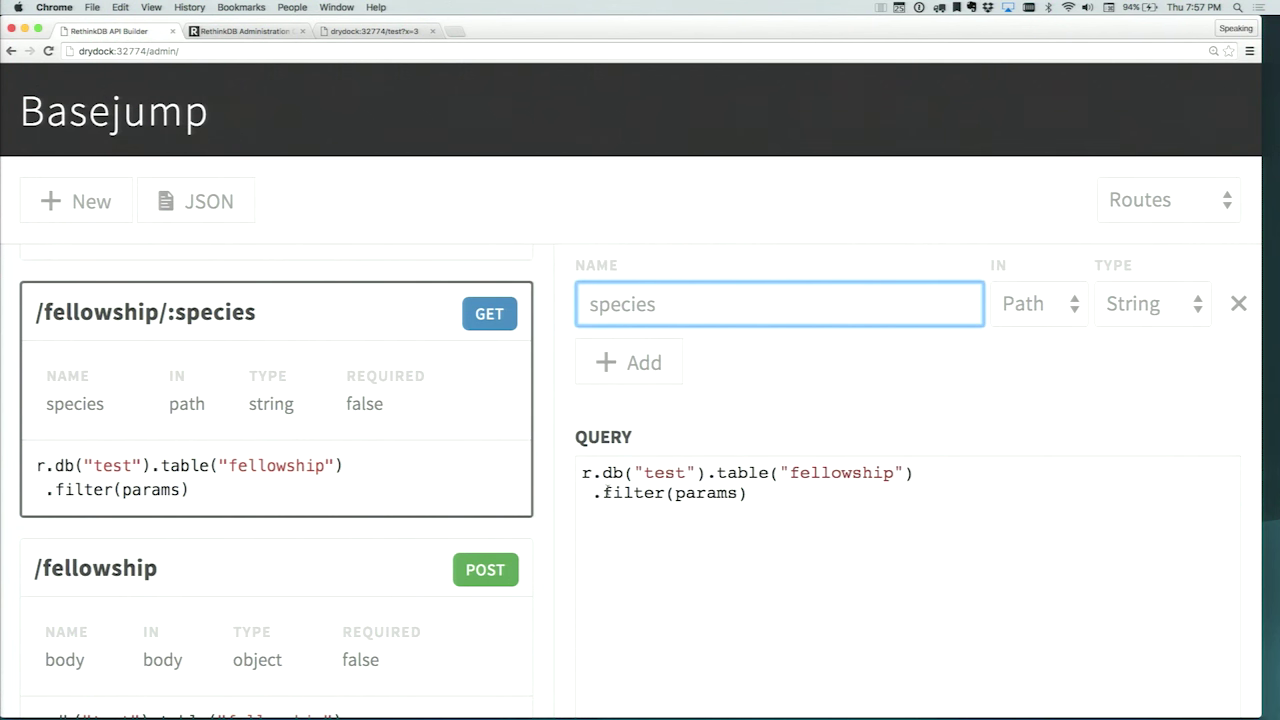
pyautogui.scroll(1, 655, 487)
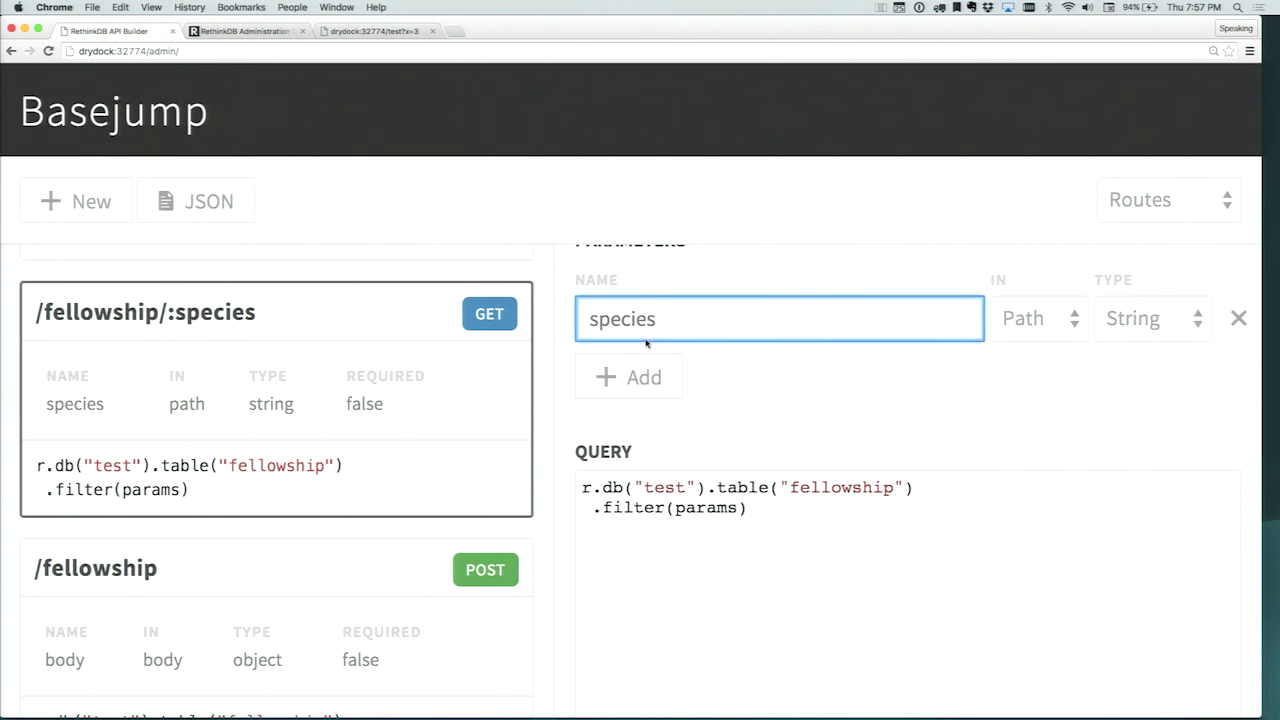
pyautogui.scroll(1, 785, 351)
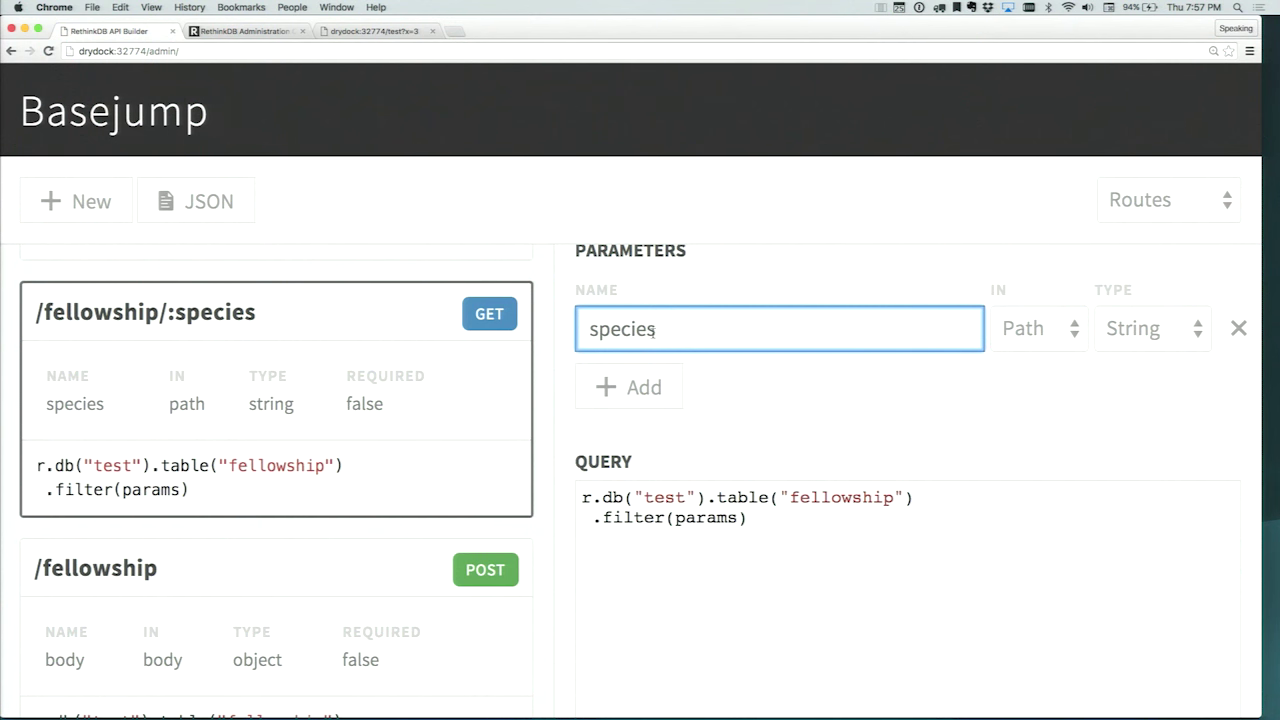
pyautogui.scroll(-1, 789, 357)
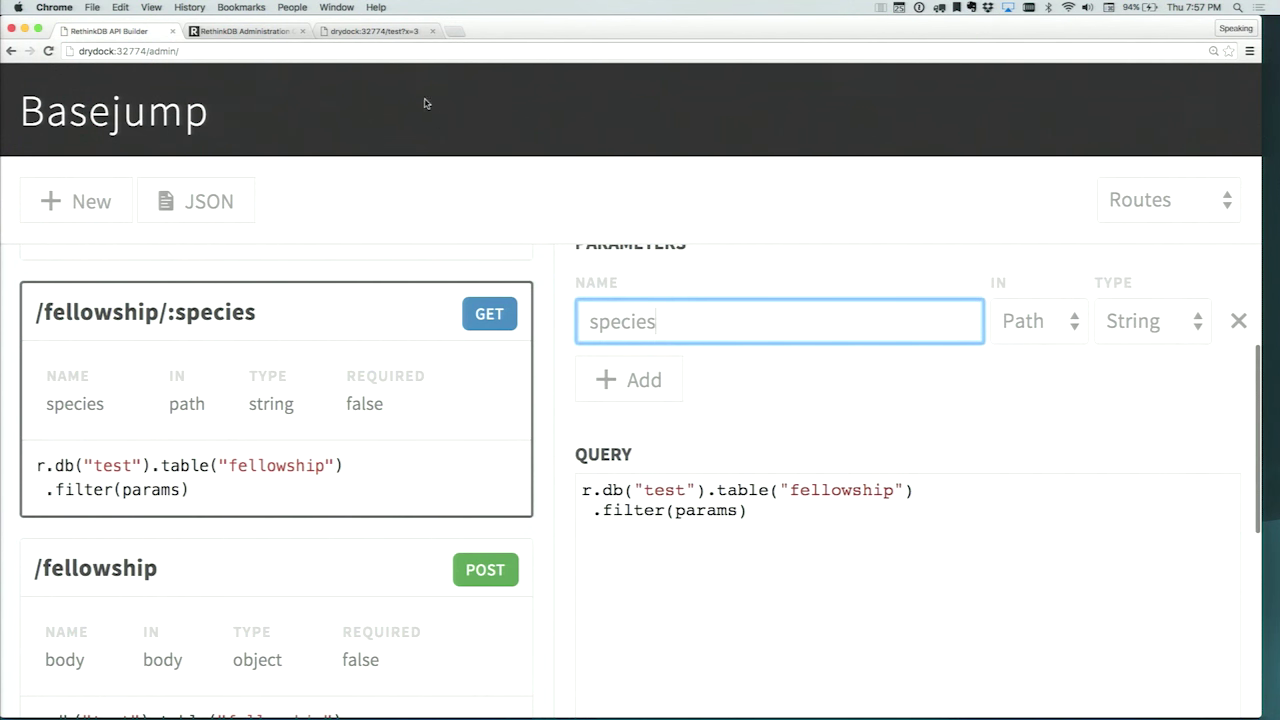
# Step: Switch to the API test page and load drydock:32774/fellowship in place of the /test address
pyautogui.click(383, 33)
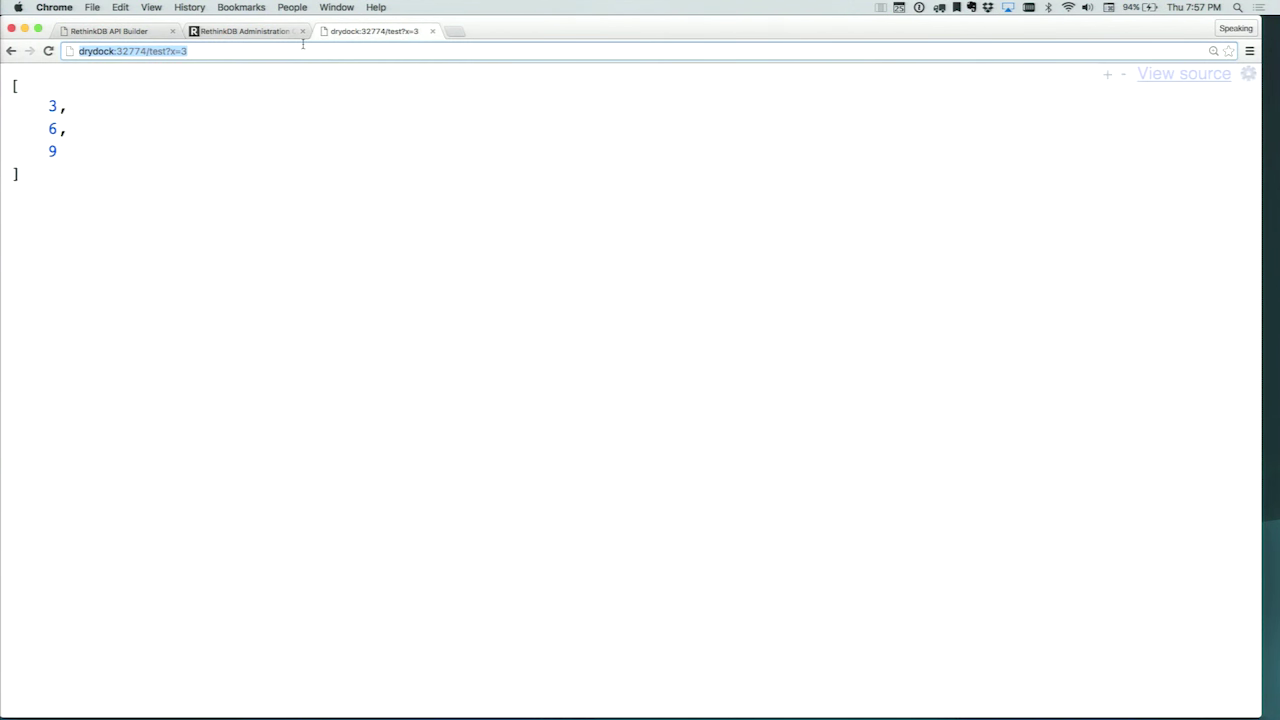
pyautogui.click(303, 44)
pyautogui.press('BackSpace')
pyautogui.press('BackSpace')
pyautogui.press('BackSpace')
pyautogui.press('BackSpace')
pyautogui.press('BackSpace')
pyautogui.press('BackSpace')
pyautogui.press('BackSpace')
pyautogui.press('BackSpace')
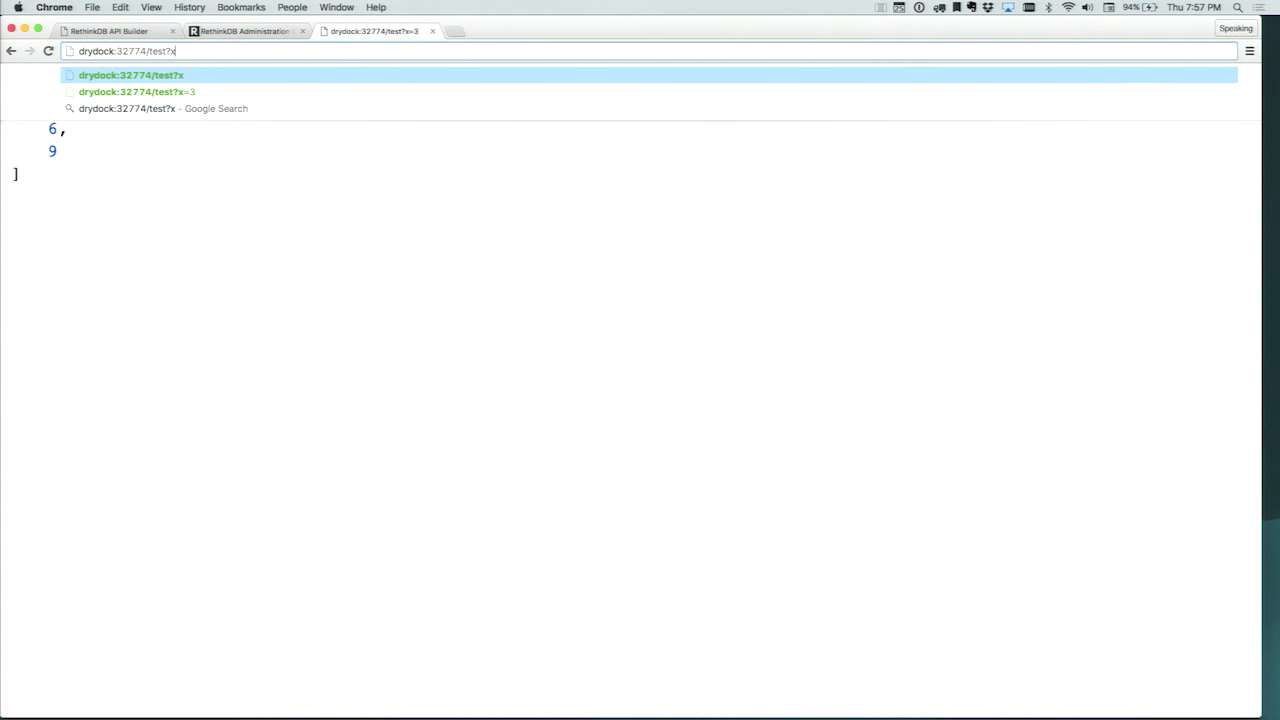
pyautogui.write('fell')
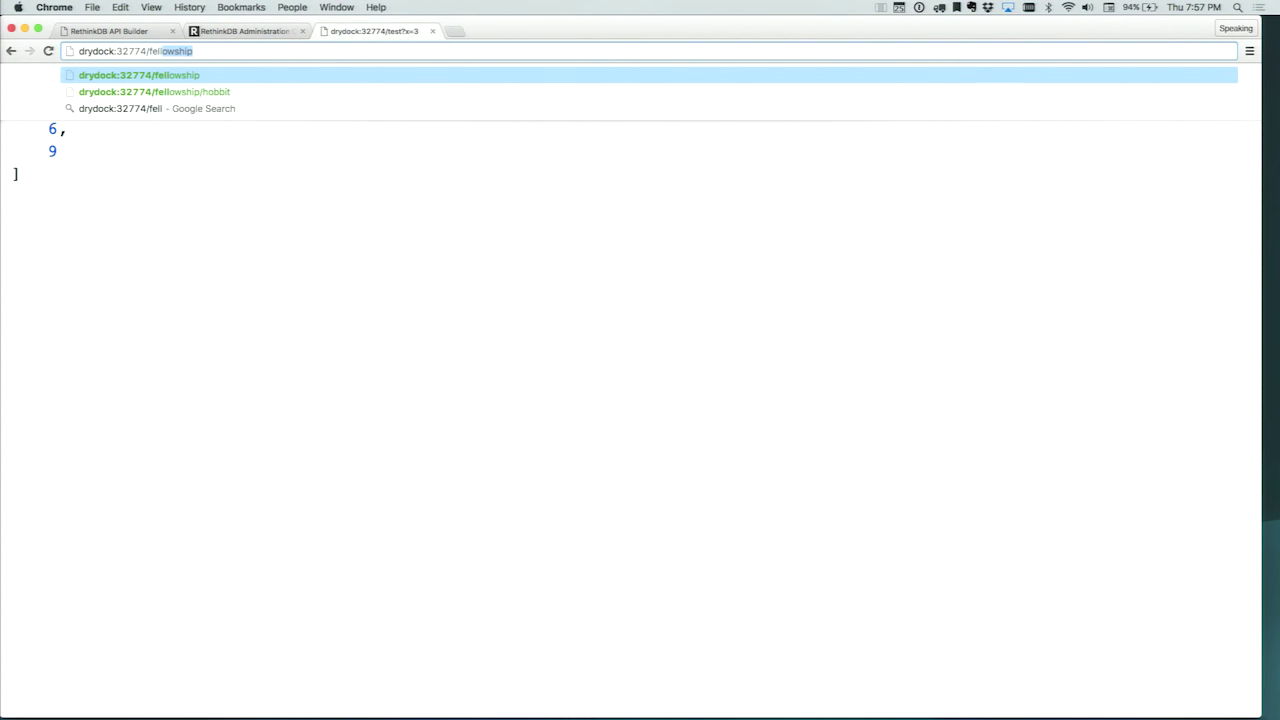
pyautogui.press('Return')
# Step: Extend the address to drydock:32774/fellowship/hobbit and load it to test the species path parameter
pyautogui.click(288, 52)
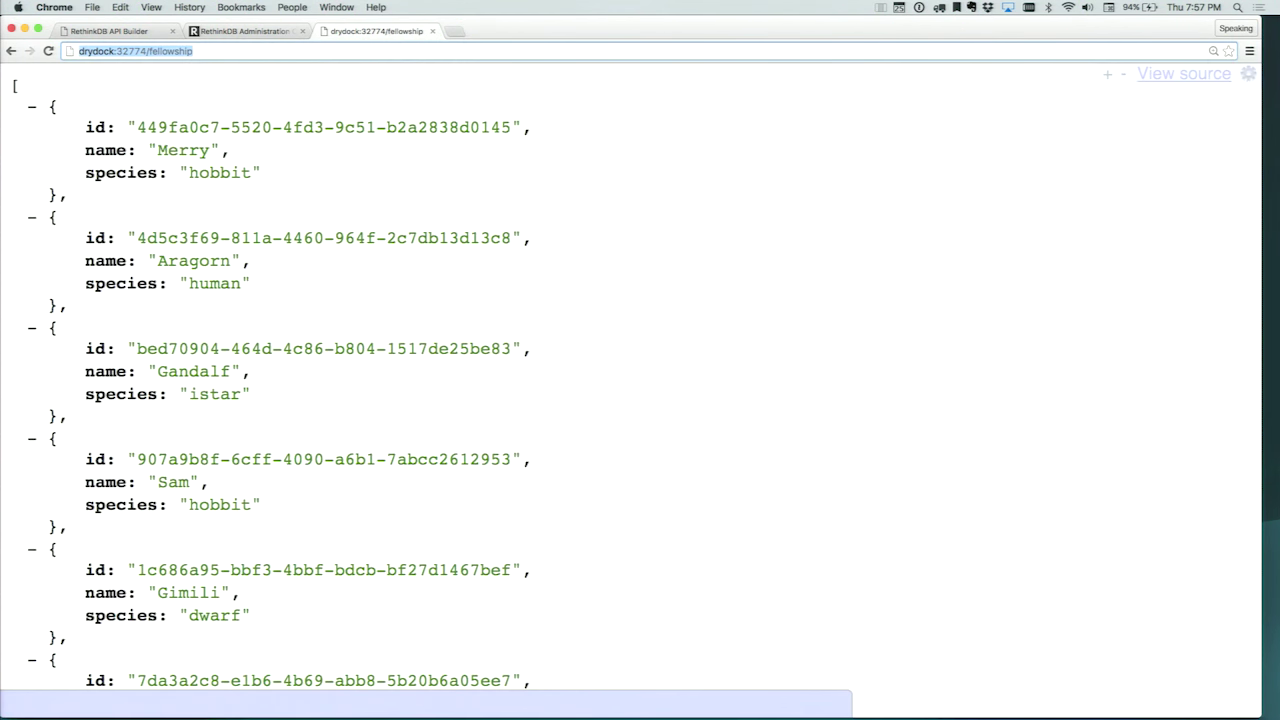
pyautogui.press('Right')
pyautogui.write('/hobbit')
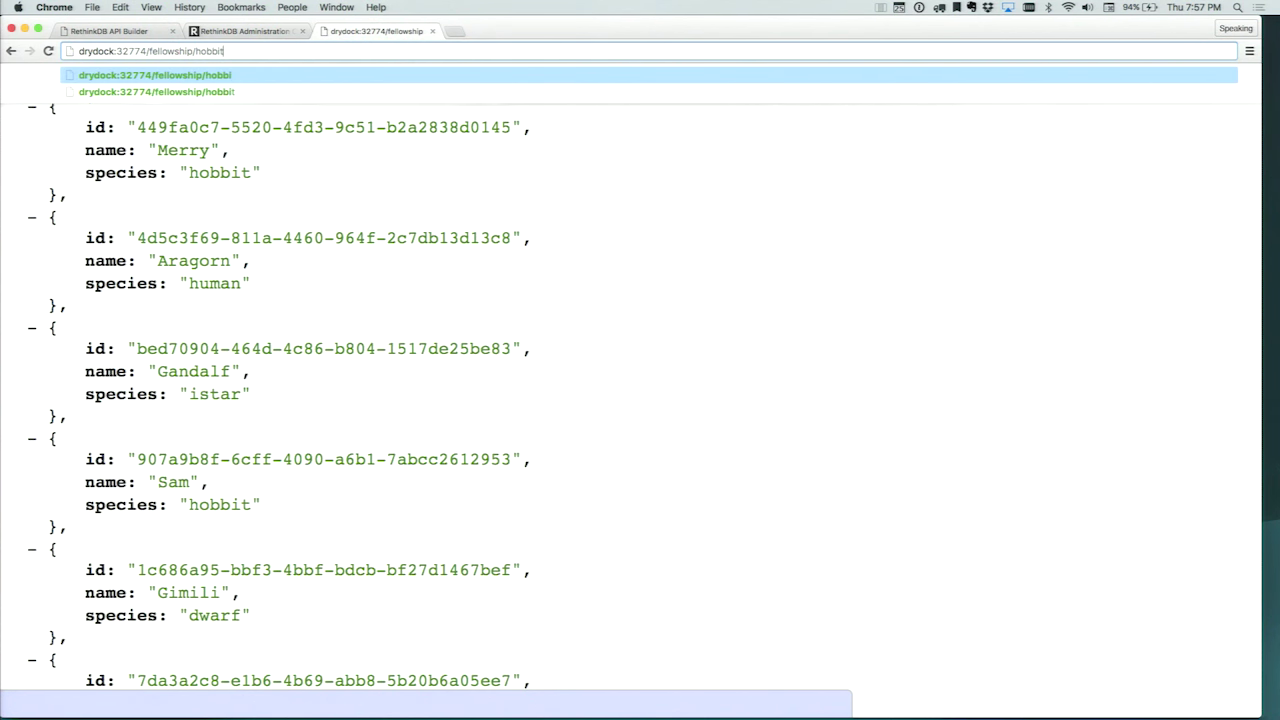
pyautogui.press('Return')
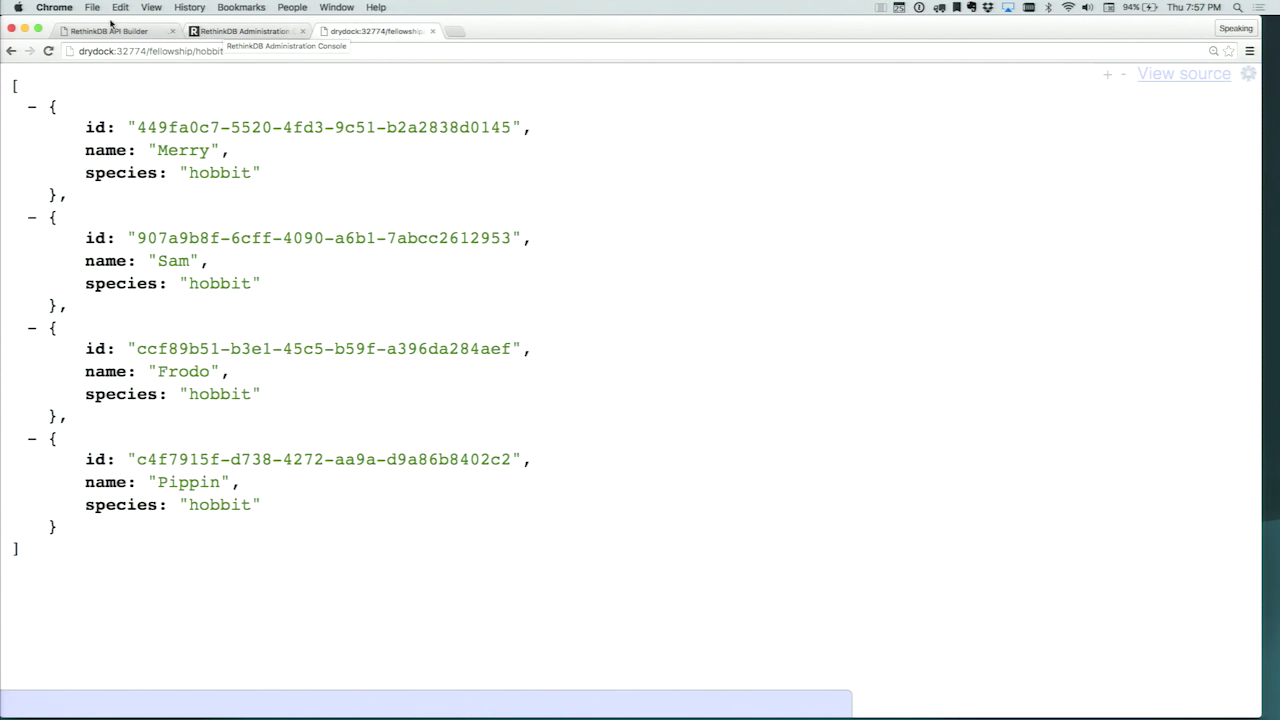
# Step: Return to the API builder, open the POST /fellowship route and review its body parameter and insert query
pyautogui.click(160, 31)
pyautogui.scroll(3, 461, 271)
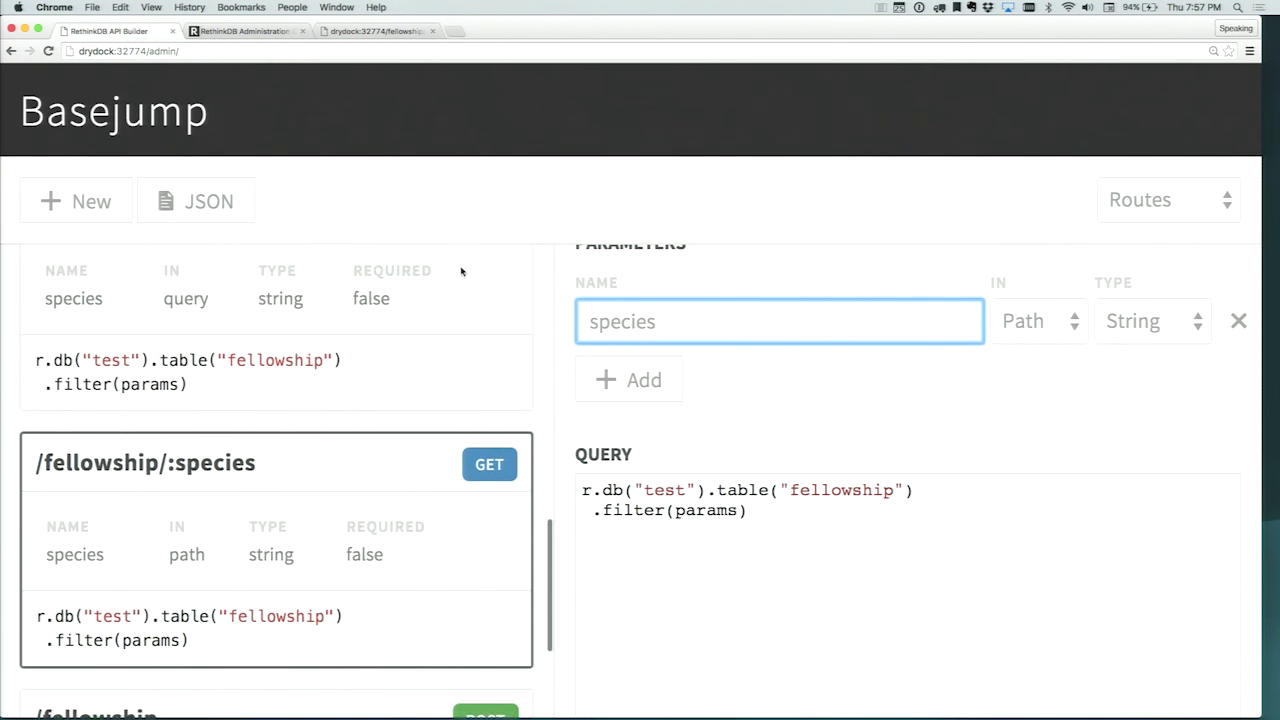
pyautogui.scroll(-4, 461, 271)
pyautogui.click(348, 541)
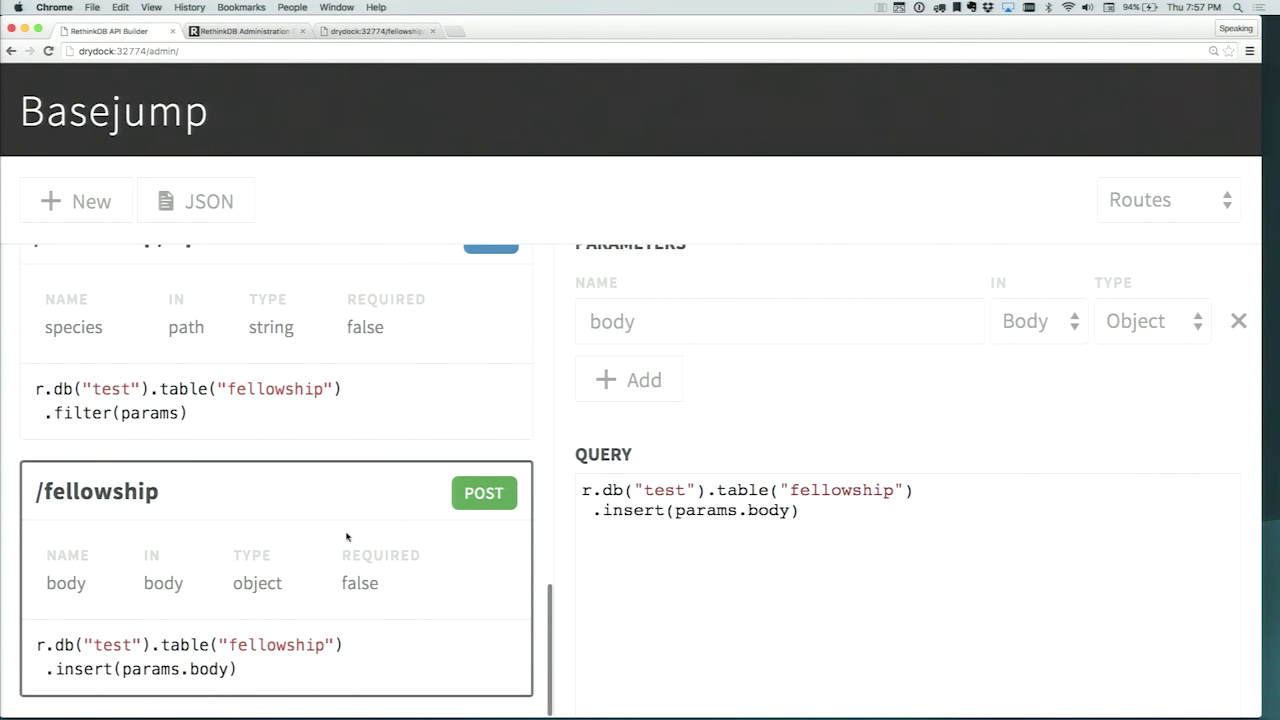
pyautogui.click(725, 323)
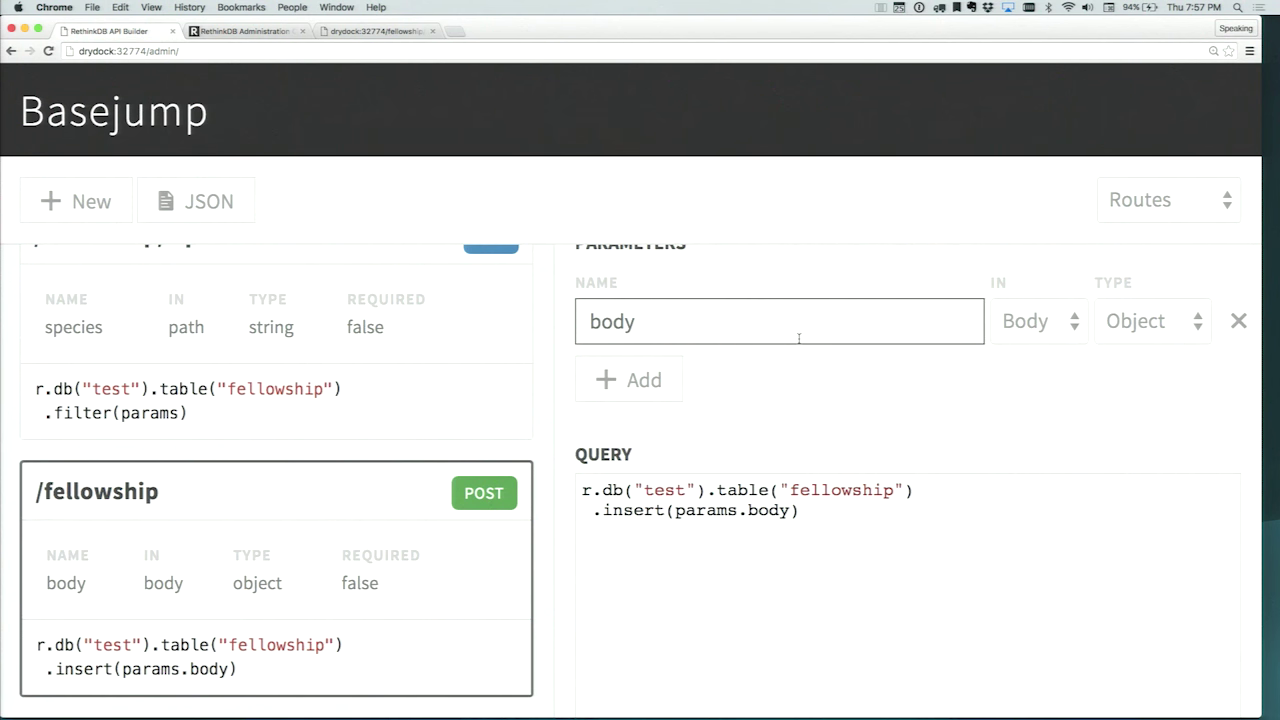
pyautogui.click(797, 397)
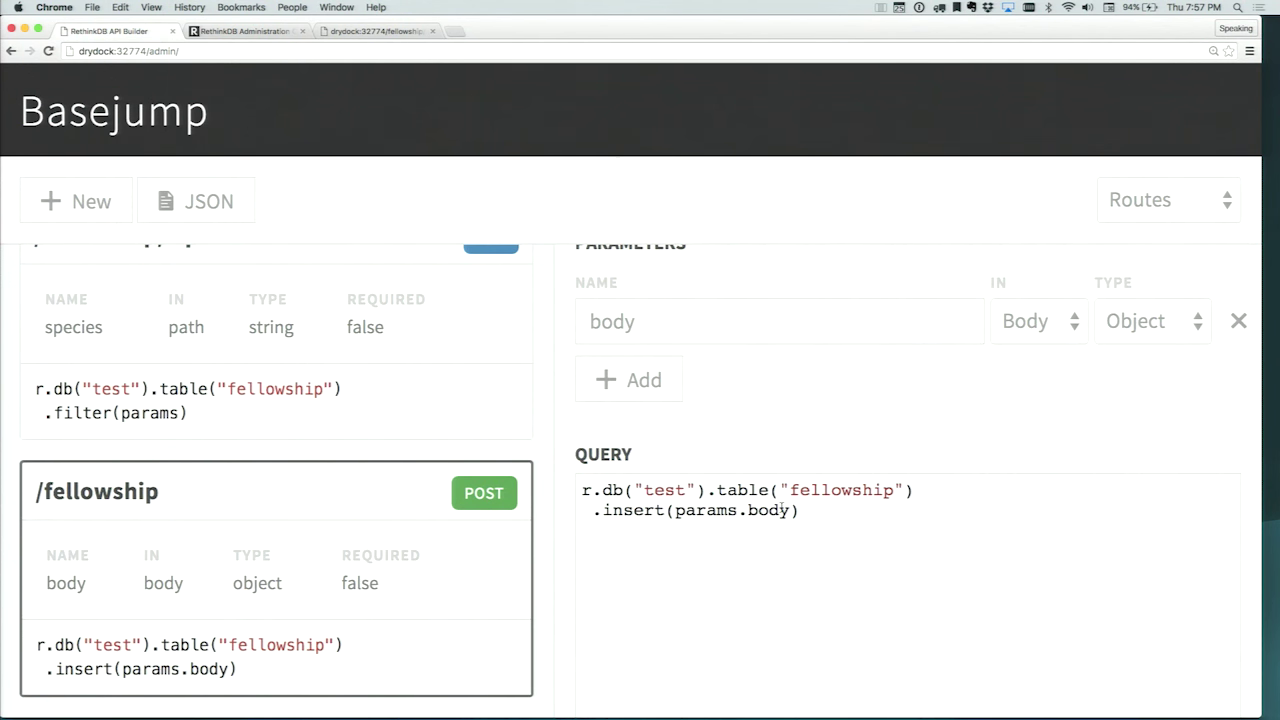
pyautogui.scroll(-10, 268, 584)
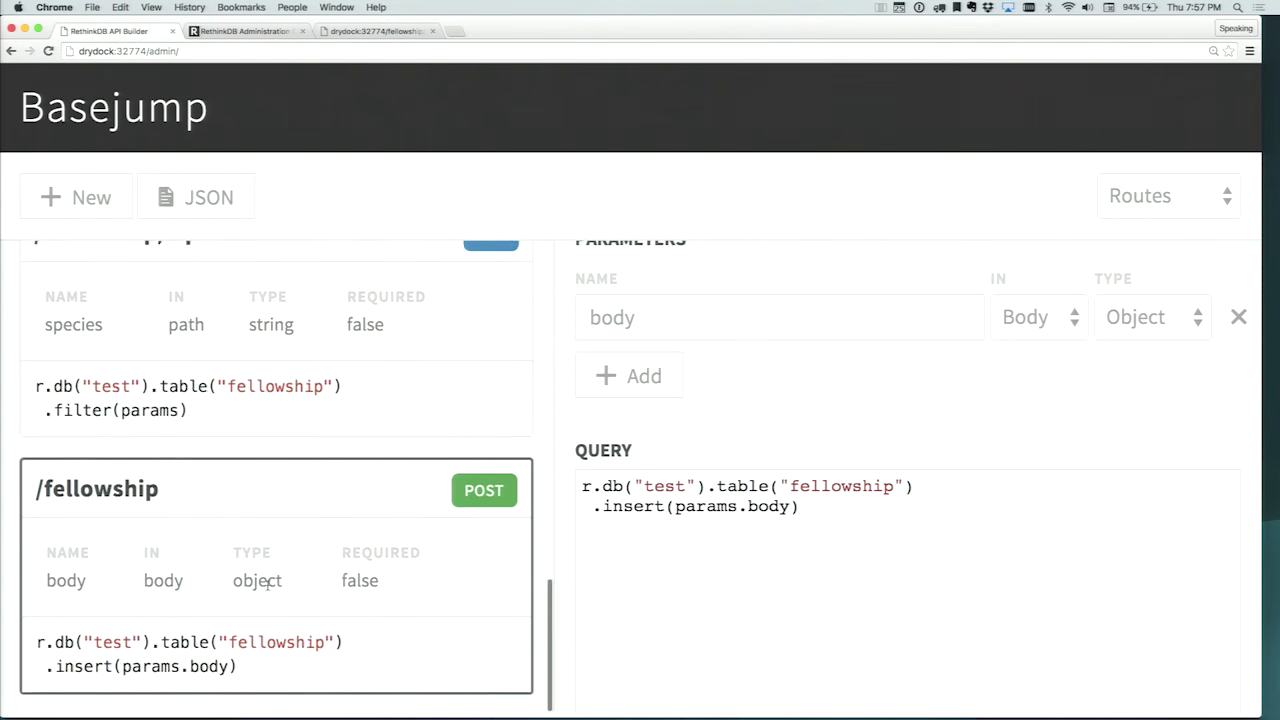
# Step: Open the DELETE /fellowship/:id route and review its id path parameter and its get and delete query
pyautogui.click(265, 538)
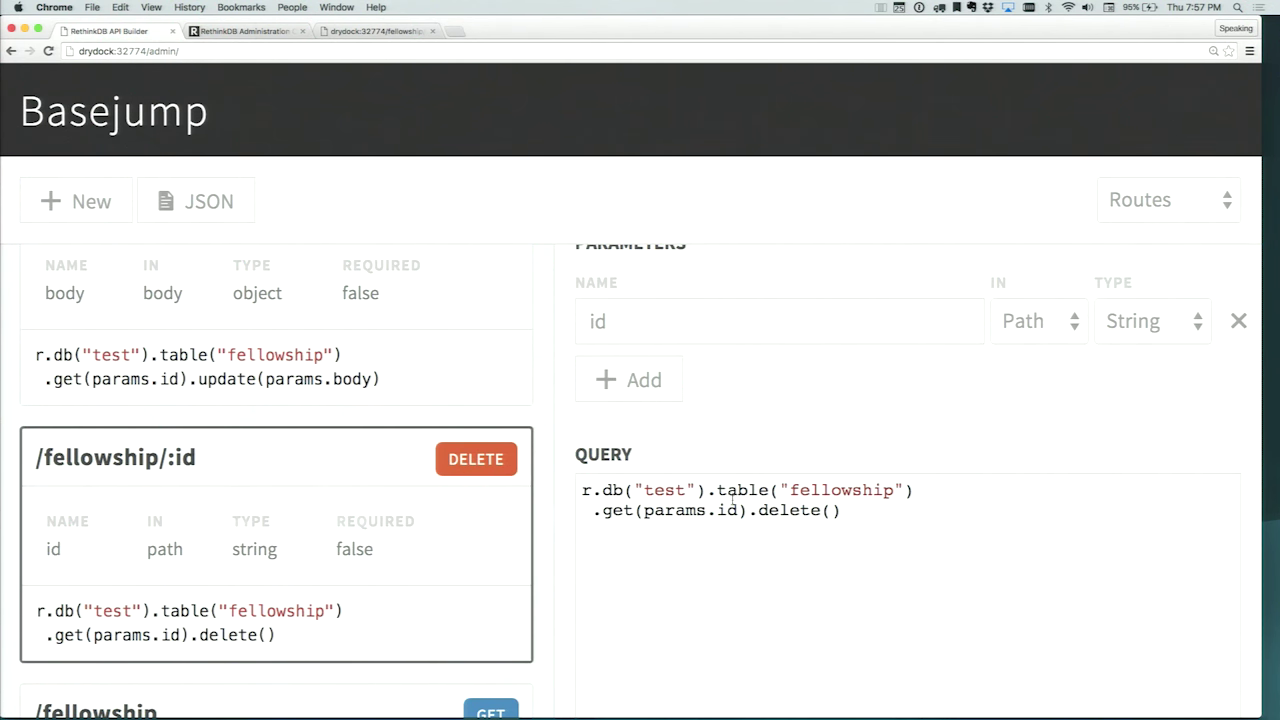
pyautogui.scroll(3, 650, 390)
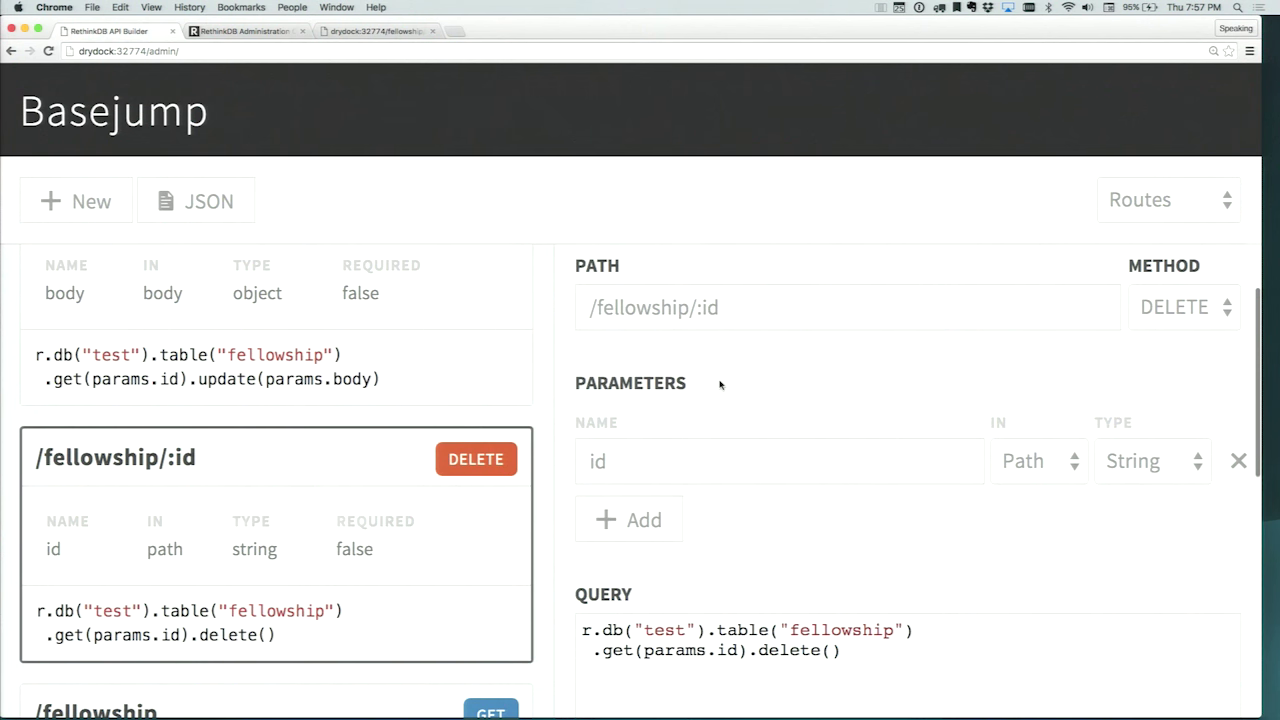
pyautogui.moveTo(720, 310); pyautogui.dragTo(695, 312)
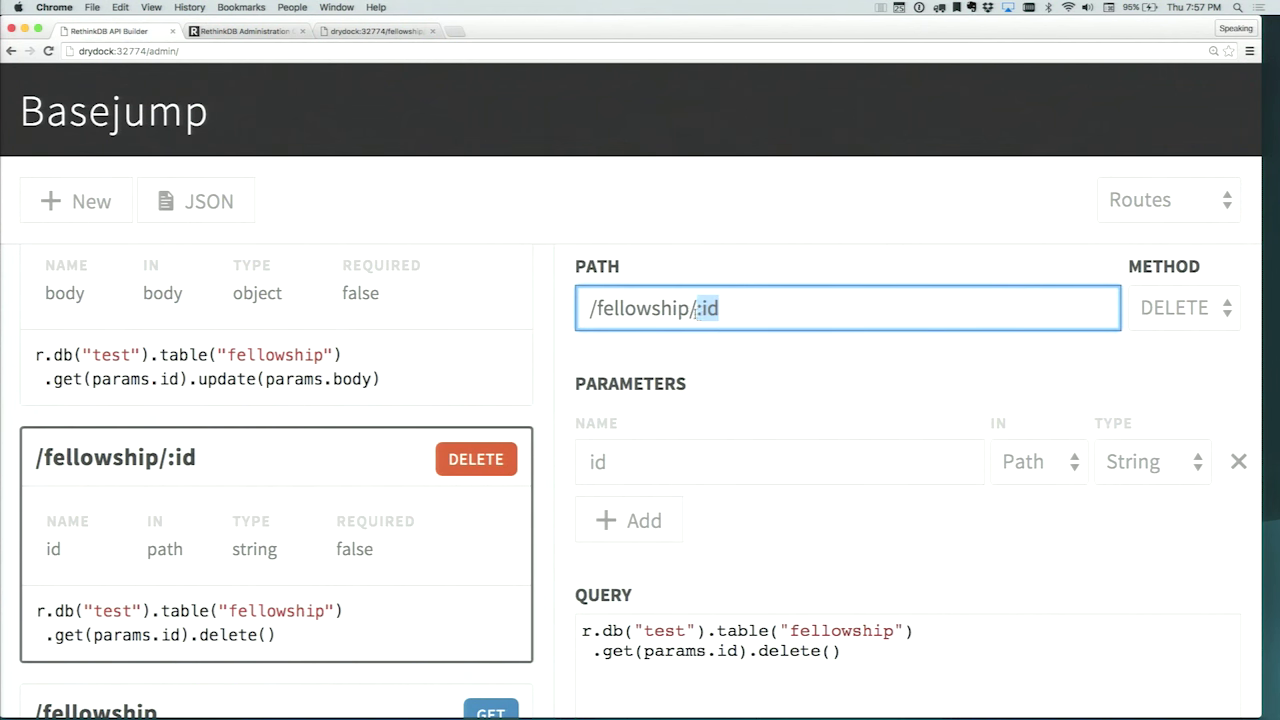
pyautogui.press('Right')
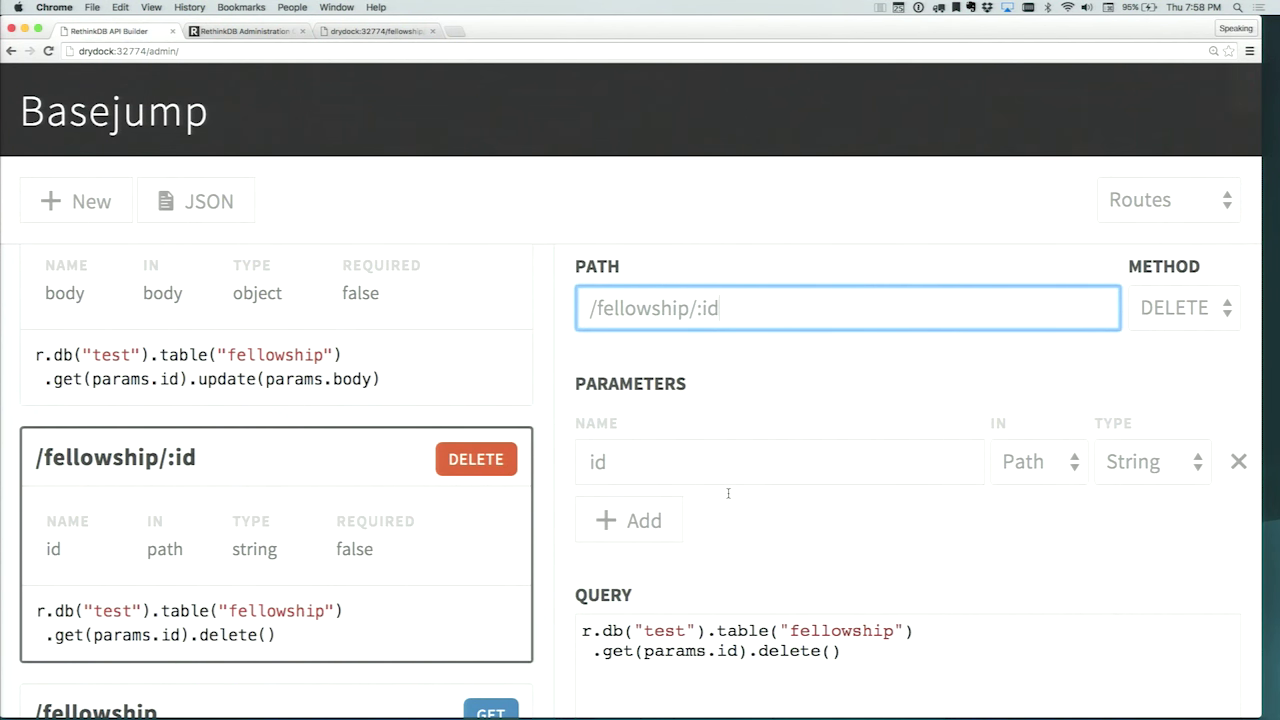
pyautogui.scroll(-2, 728, 493)
pyautogui.moveTo(643, 555); pyautogui.dragTo(738, 556)
pyautogui.click(800, 557)
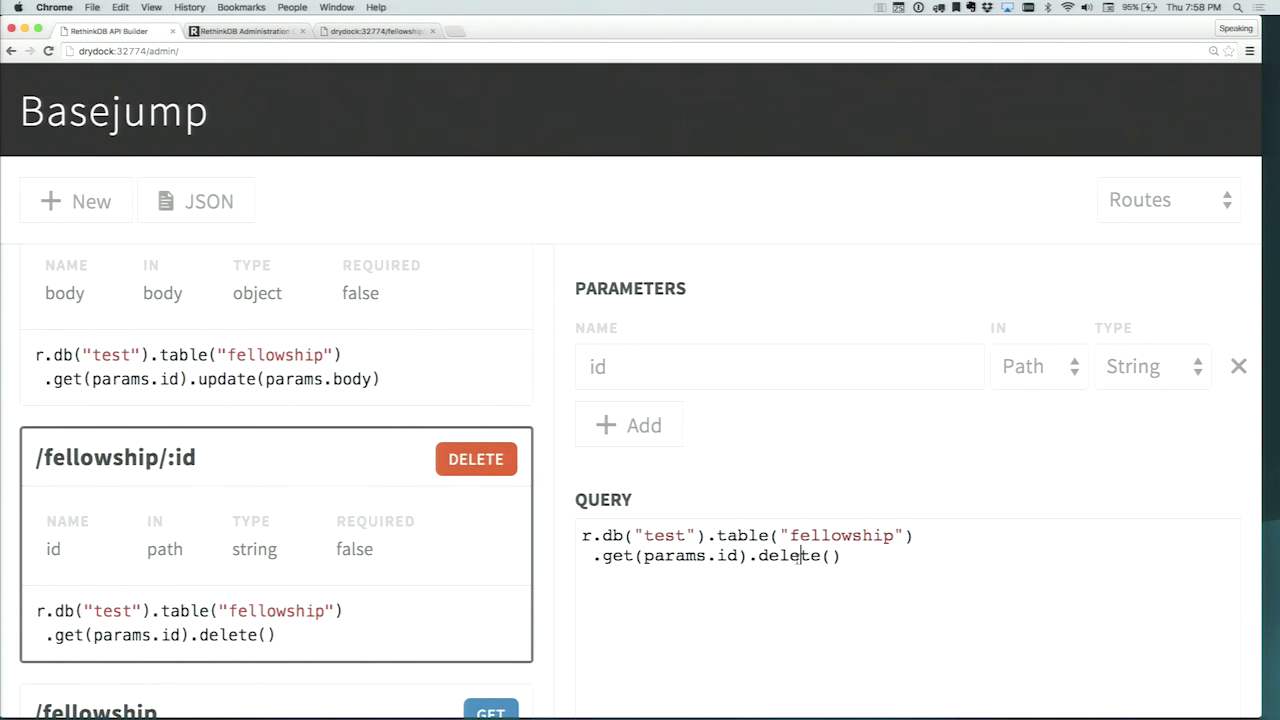
# Step: Open the GET /view/fellowship route and review its species query parameter and filter query
pyautogui.scroll(5, 470, 497)
pyautogui.scroll(-8, 343, 380)
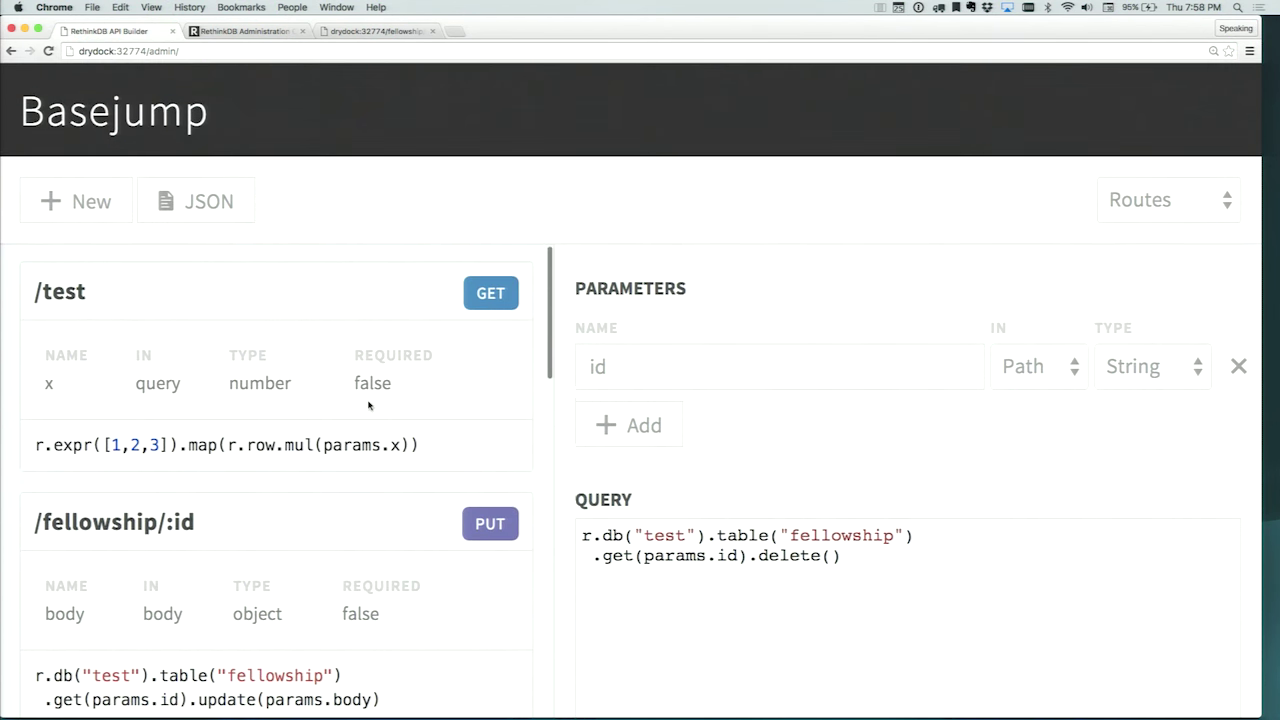
pyautogui.scroll(-3, 343, 383)
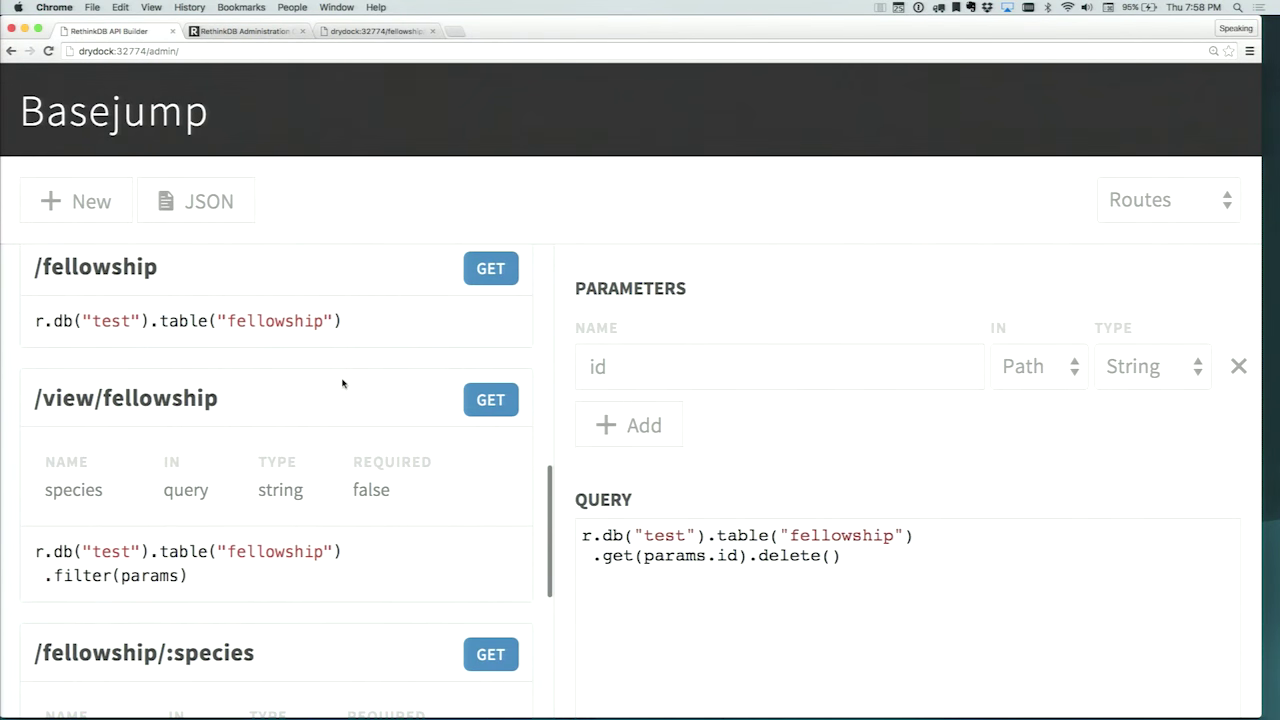
pyautogui.click(249, 402)
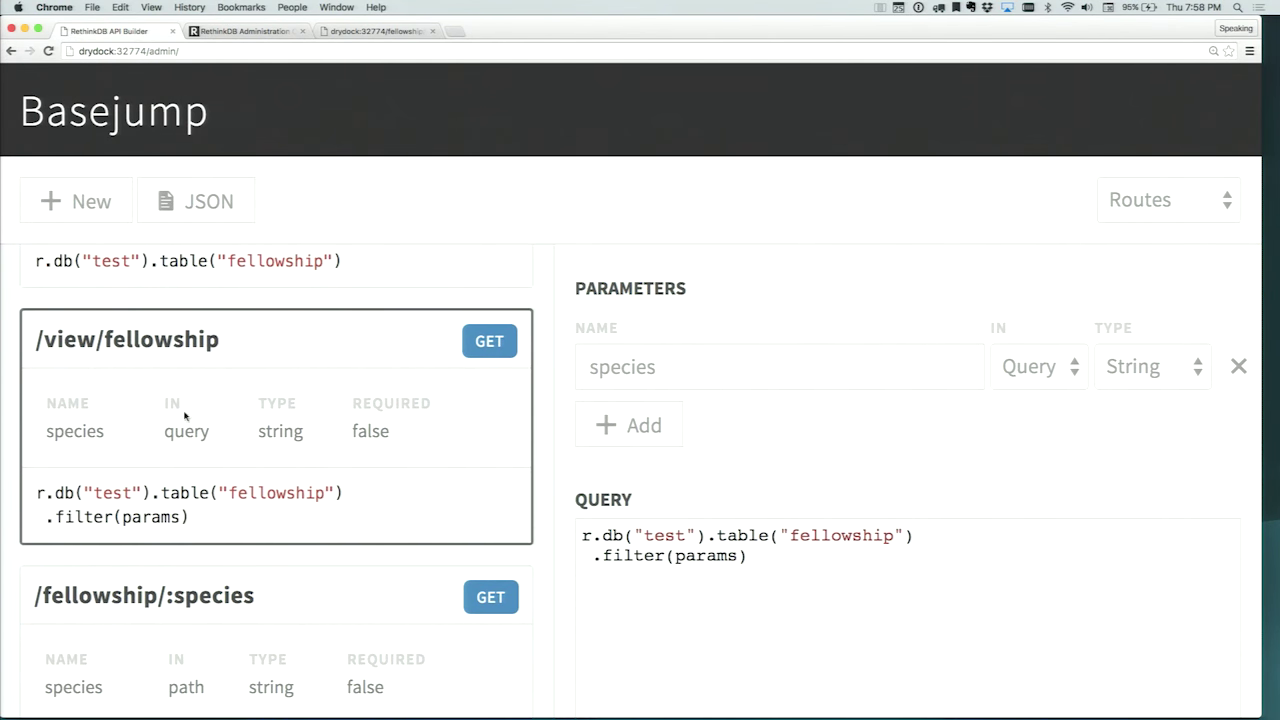
pyautogui.scroll(-6, 857, 503)
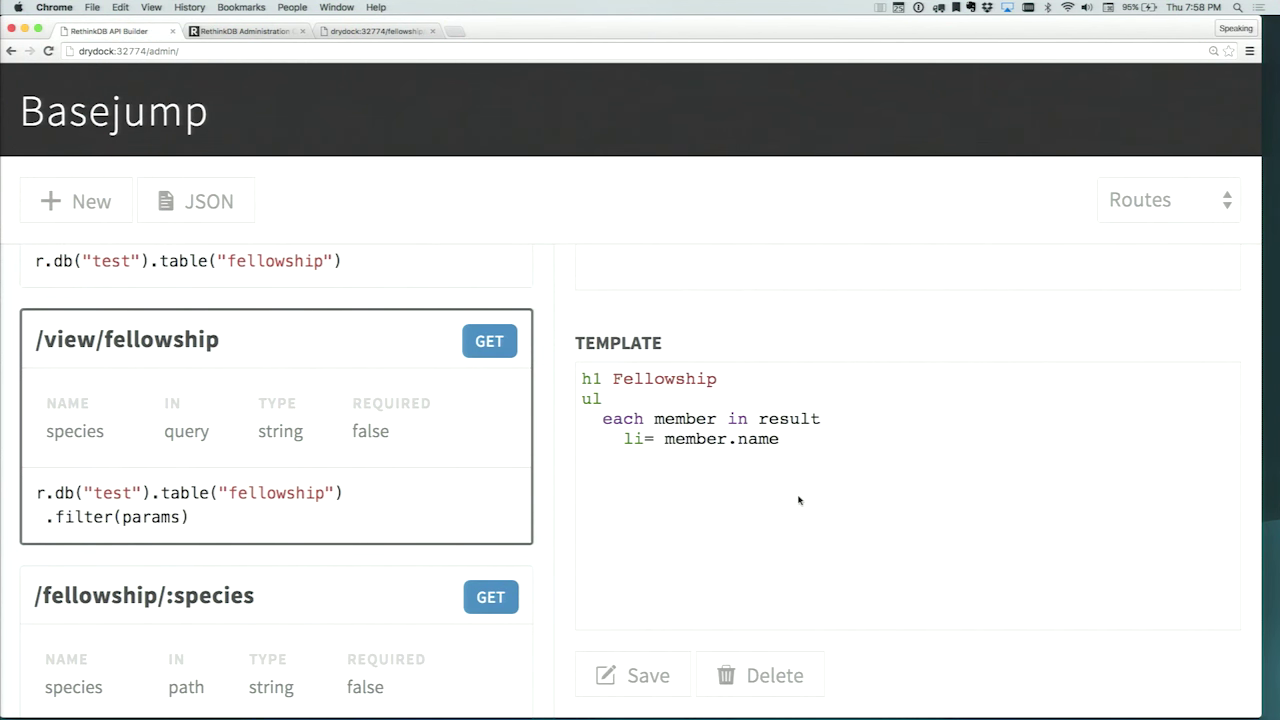
pyautogui.scroll(4, 798, 500)
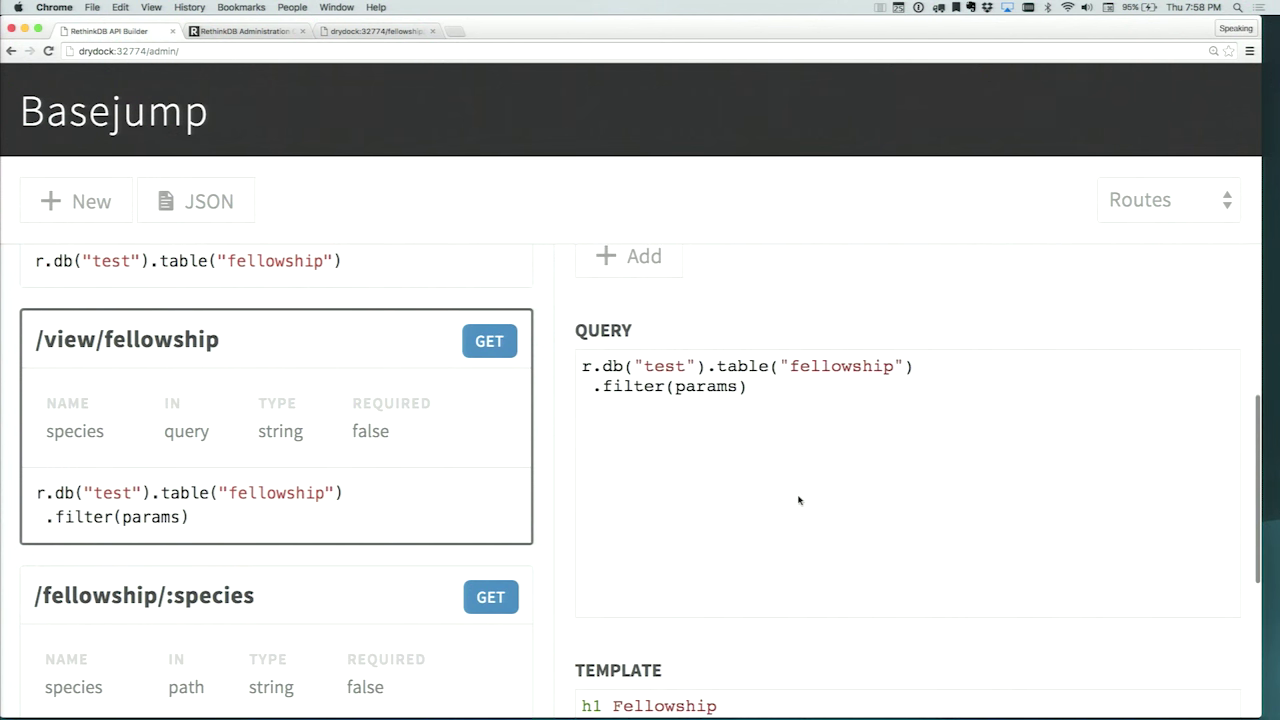
pyautogui.scroll(-1, 798, 500)
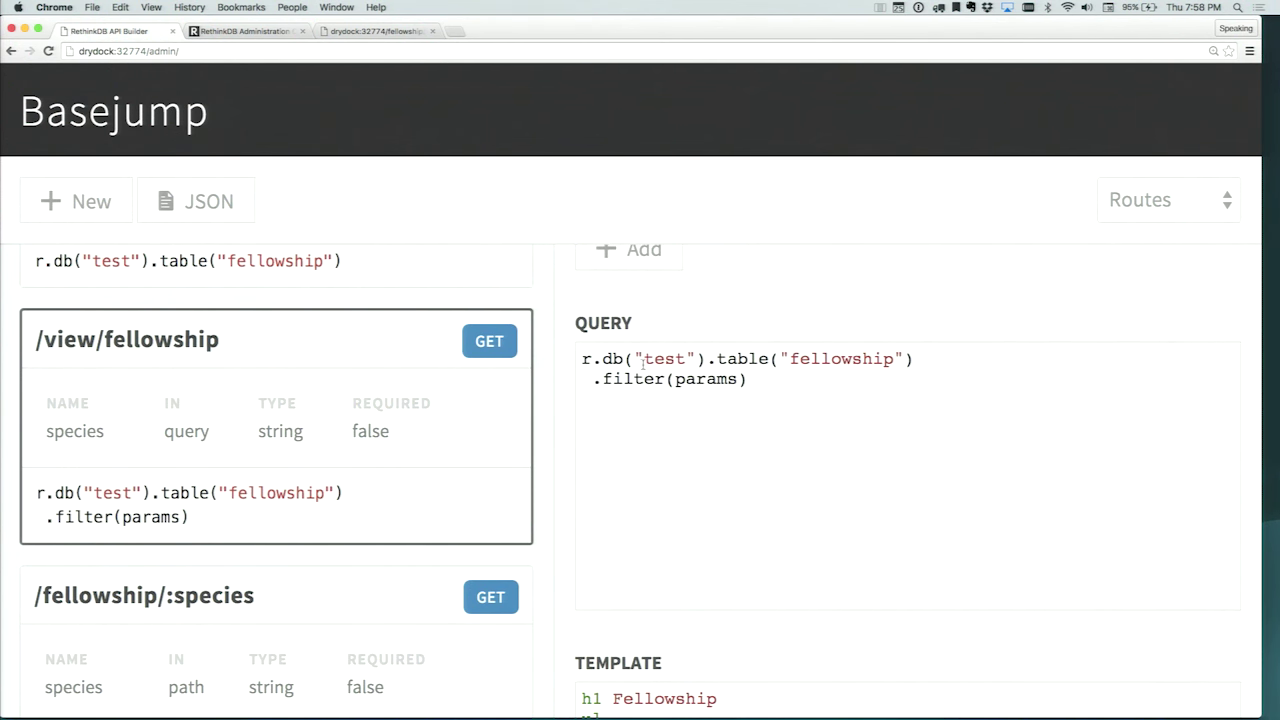
# Step: Examine the /view/fellowship template's heading, list and loop over the result variable
pyautogui.scroll(-2, 751, 389)
pyautogui.scroll(-3, 751, 389)
pyautogui.scroll(-2, 751, 389)
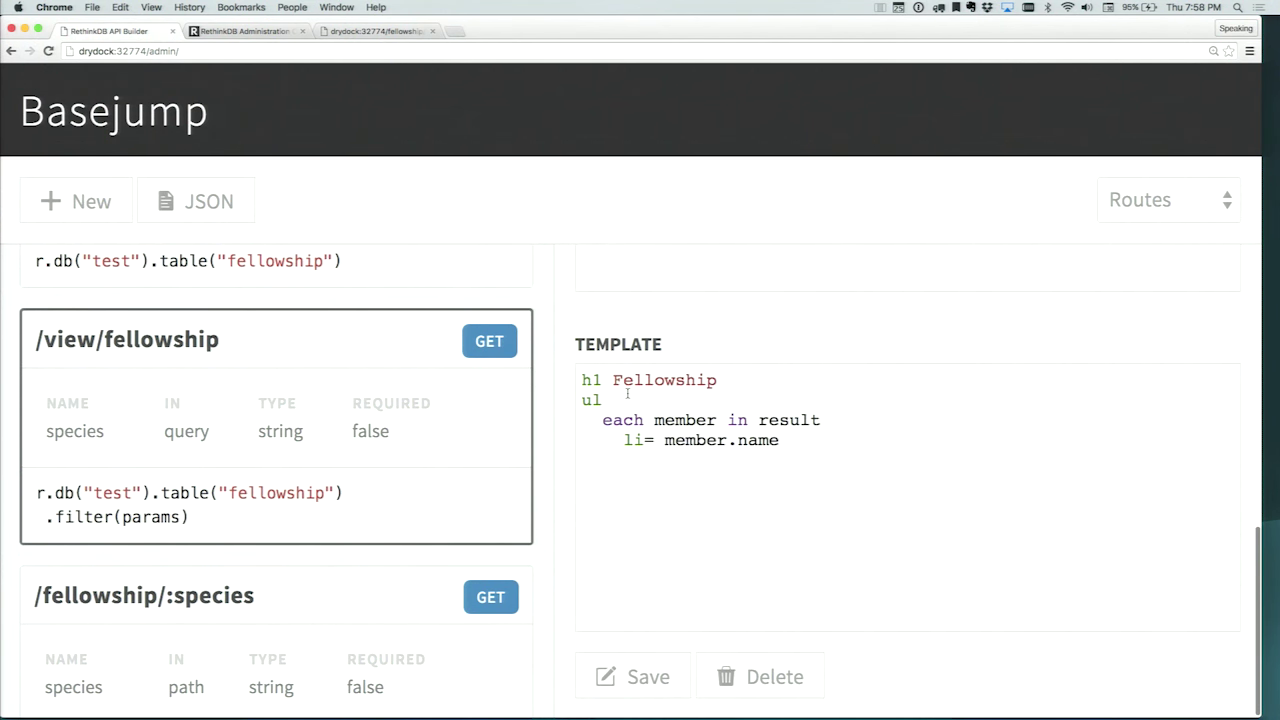
pyautogui.doubleClick(792, 421)
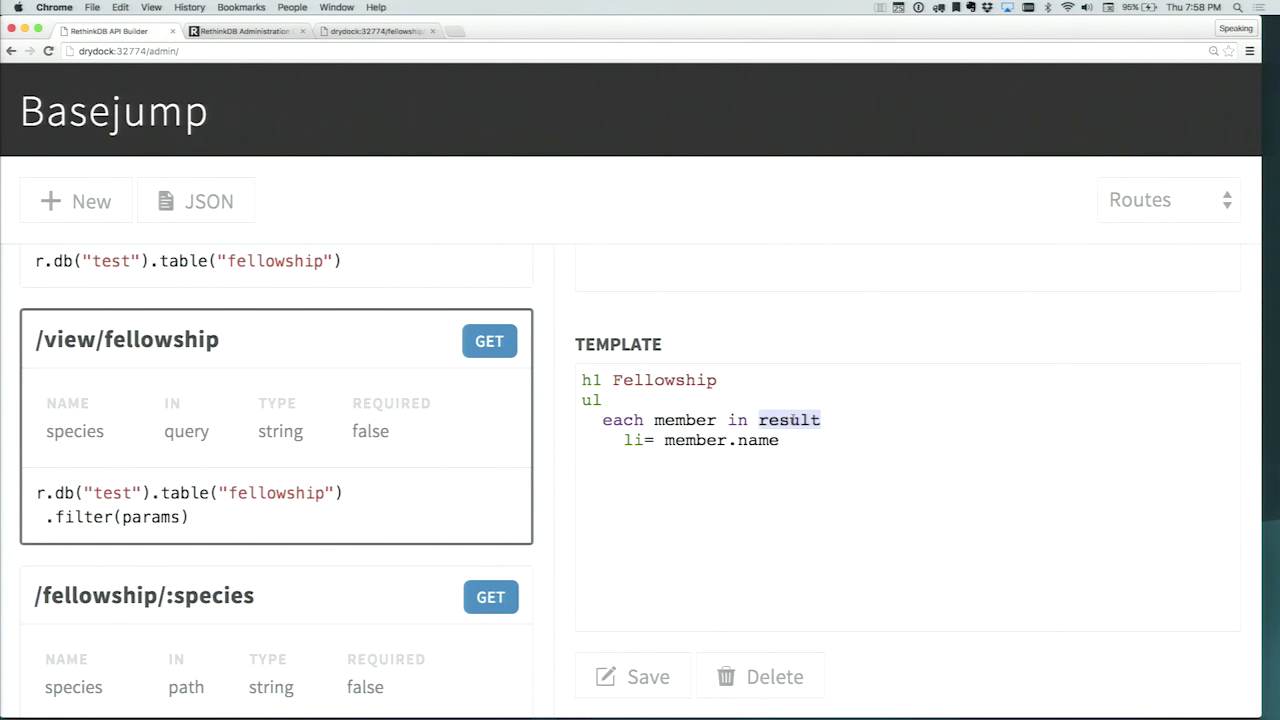
pyautogui.moveTo(585, 395); pyautogui.dragTo(583, 381)
pyautogui.click(583, 380)
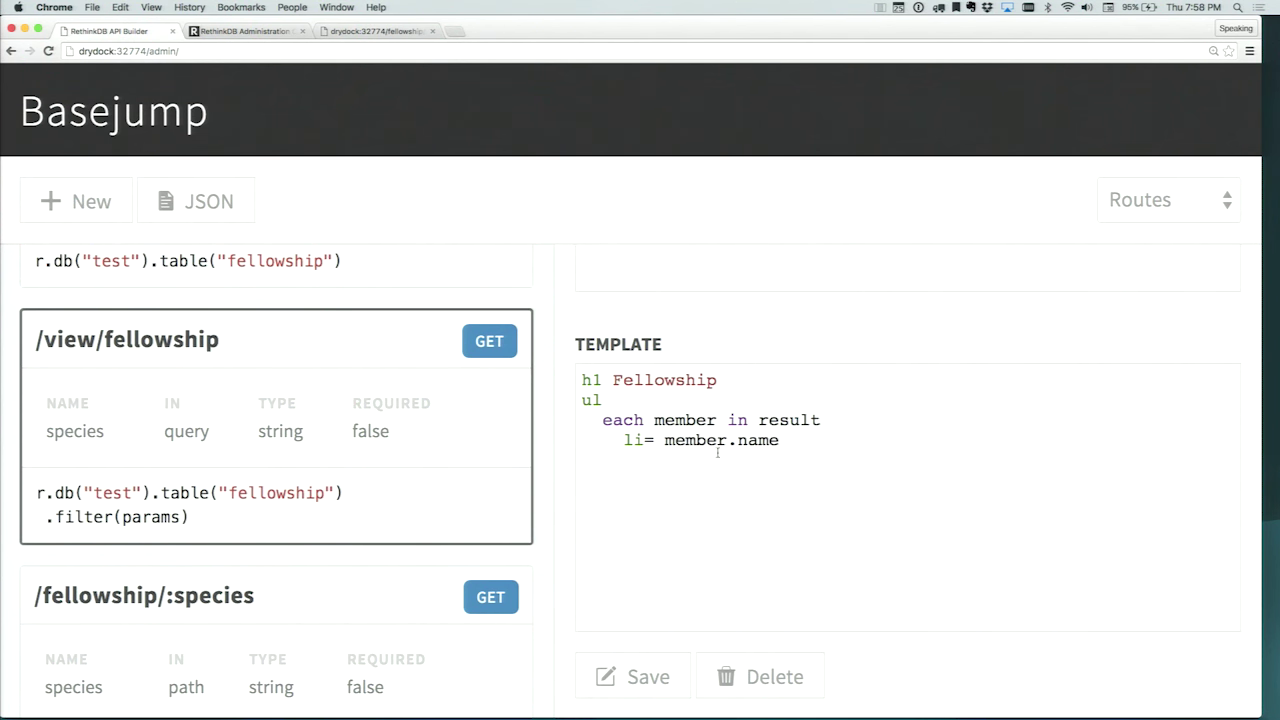
# Step: Load the drydock:32774/view/fellowship page in the API results tab to see the rendered template
pyautogui.click(374, 33)
pyautogui.moveTo(149, 51); pyautogui.dragTo(540, 89)
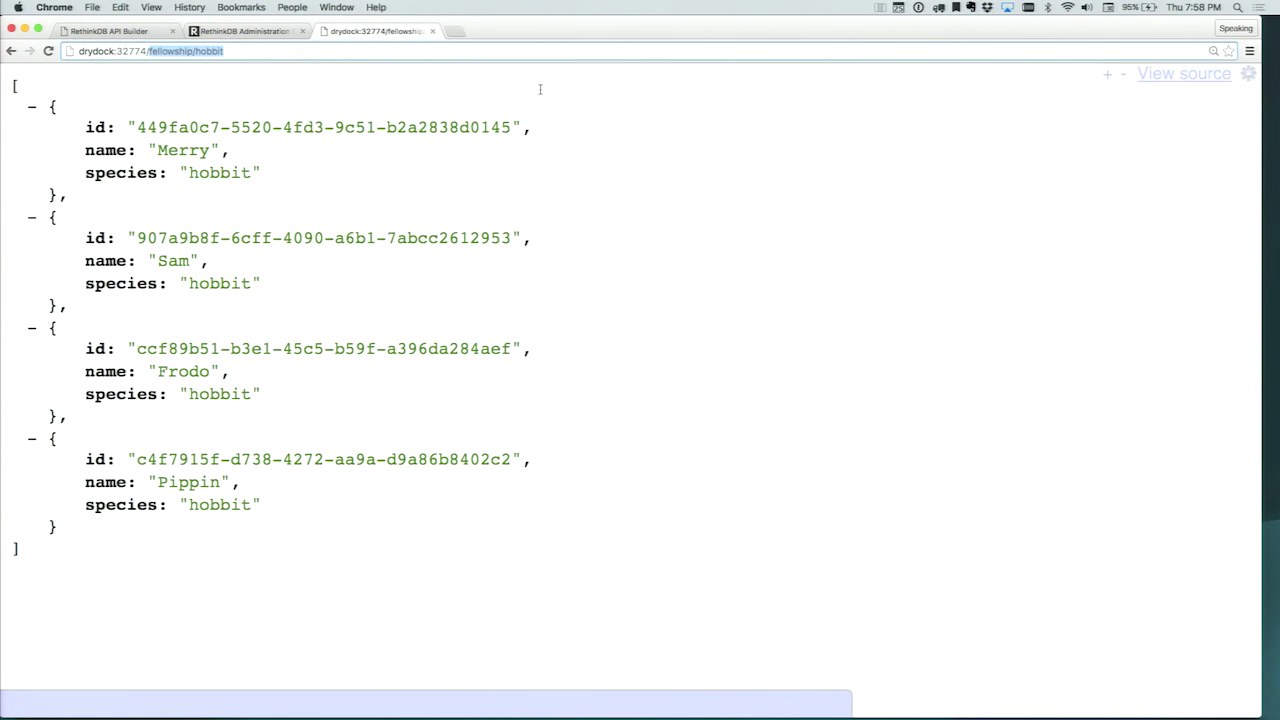
pyautogui.write('view/fel')
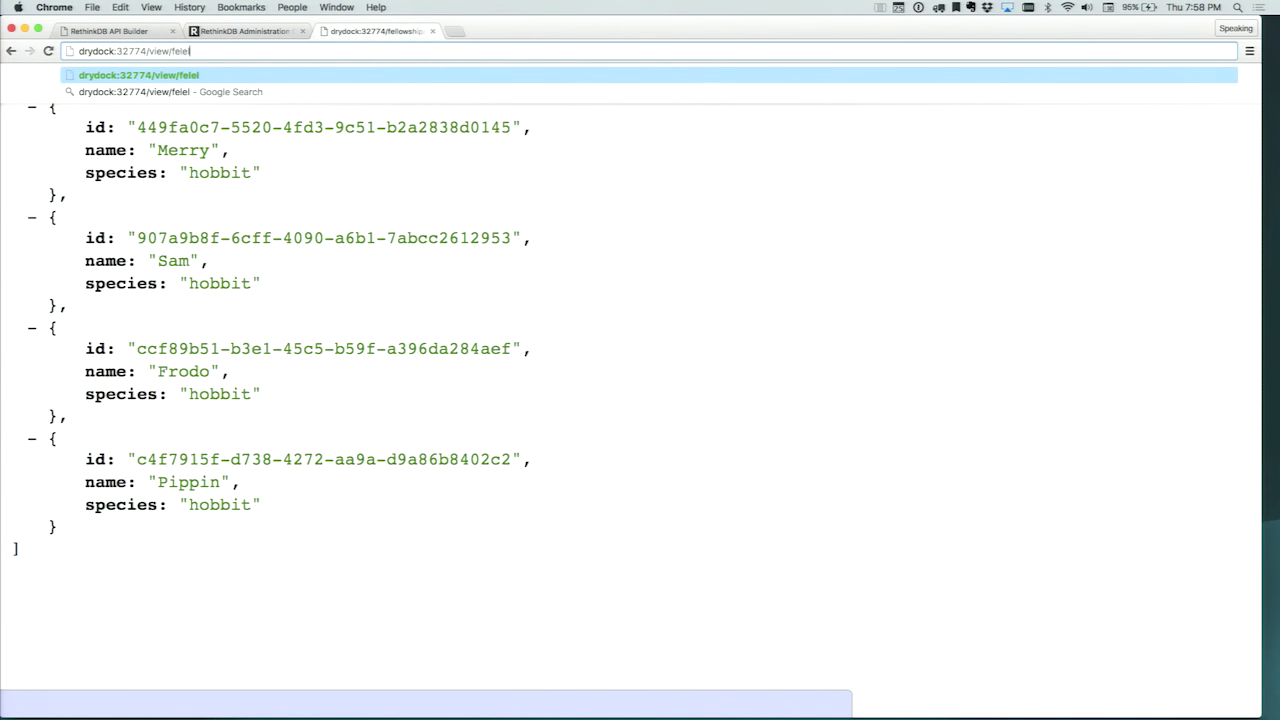
pyautogui.write('lowship')
pyautogui.press('Return')
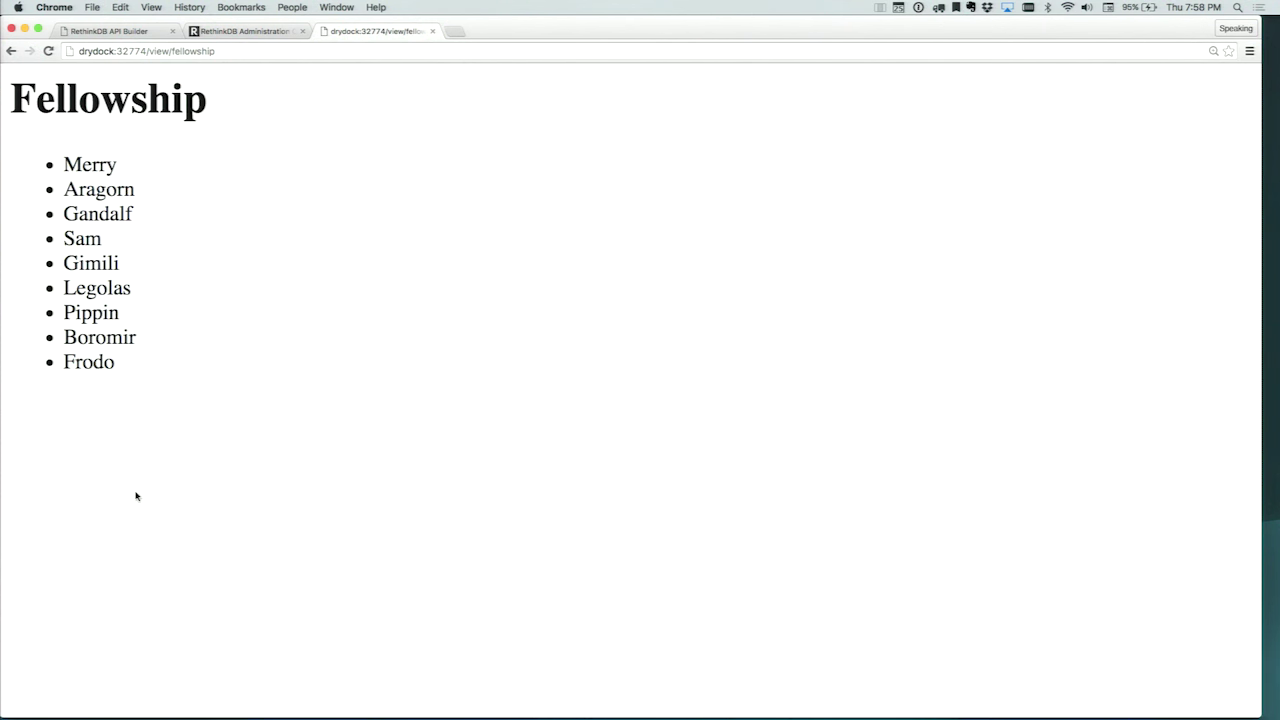
# Step: Return to the API builder and open the PUT /fellowship/:id route
pyautogui.click(236, 33)
pyautogui.click(139, 33)
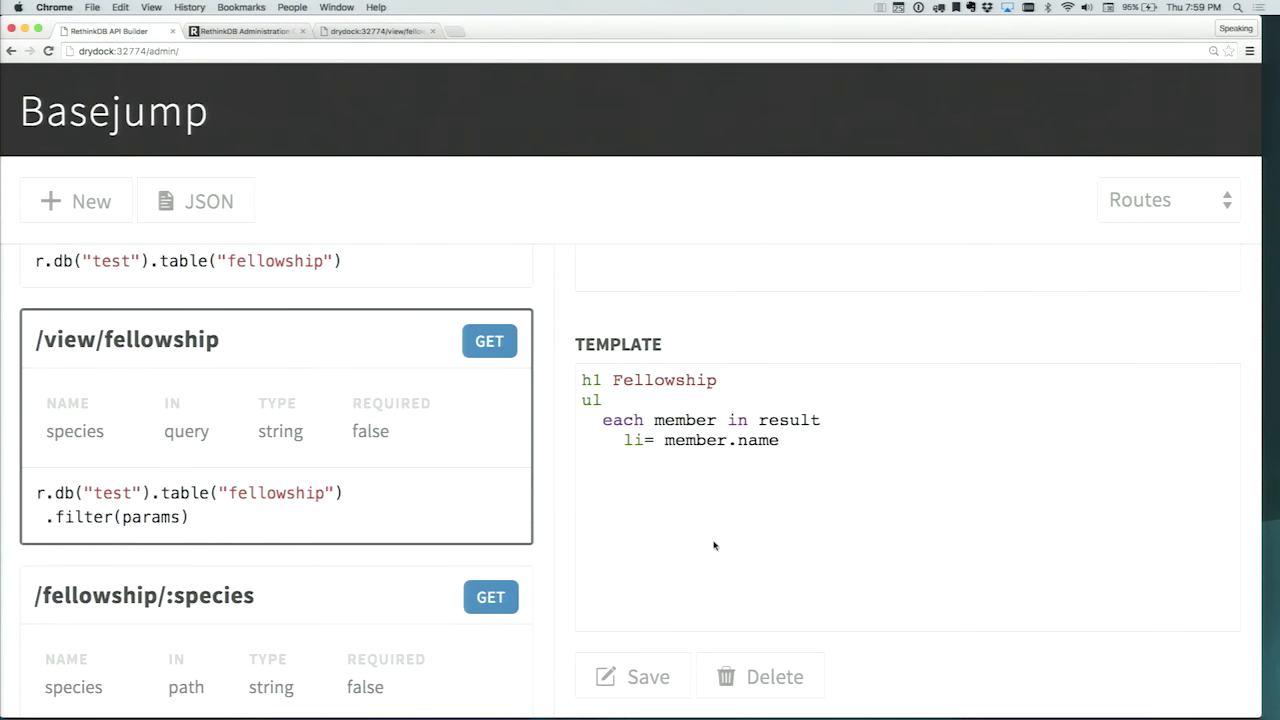
pyautogui.scroll(10, 754, 503)
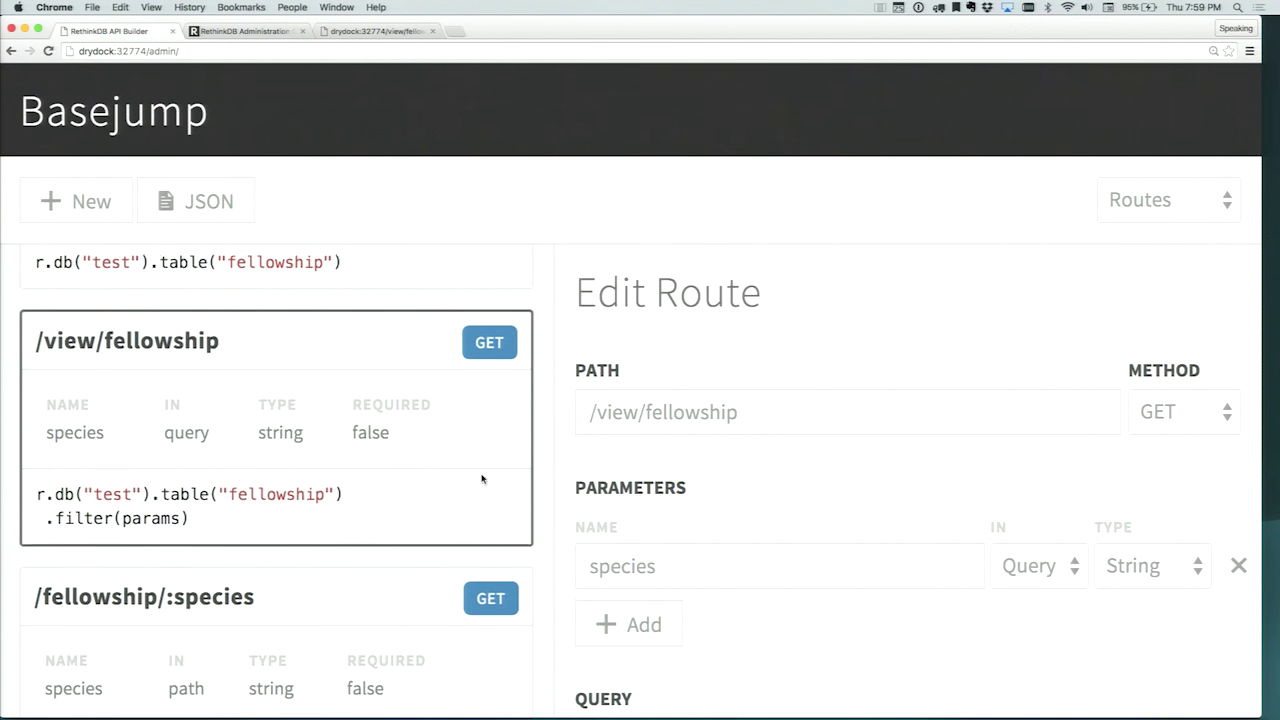
pyautogui.scroll(3, 505, 480)
pyautogui.scroll(3, 481, 478)
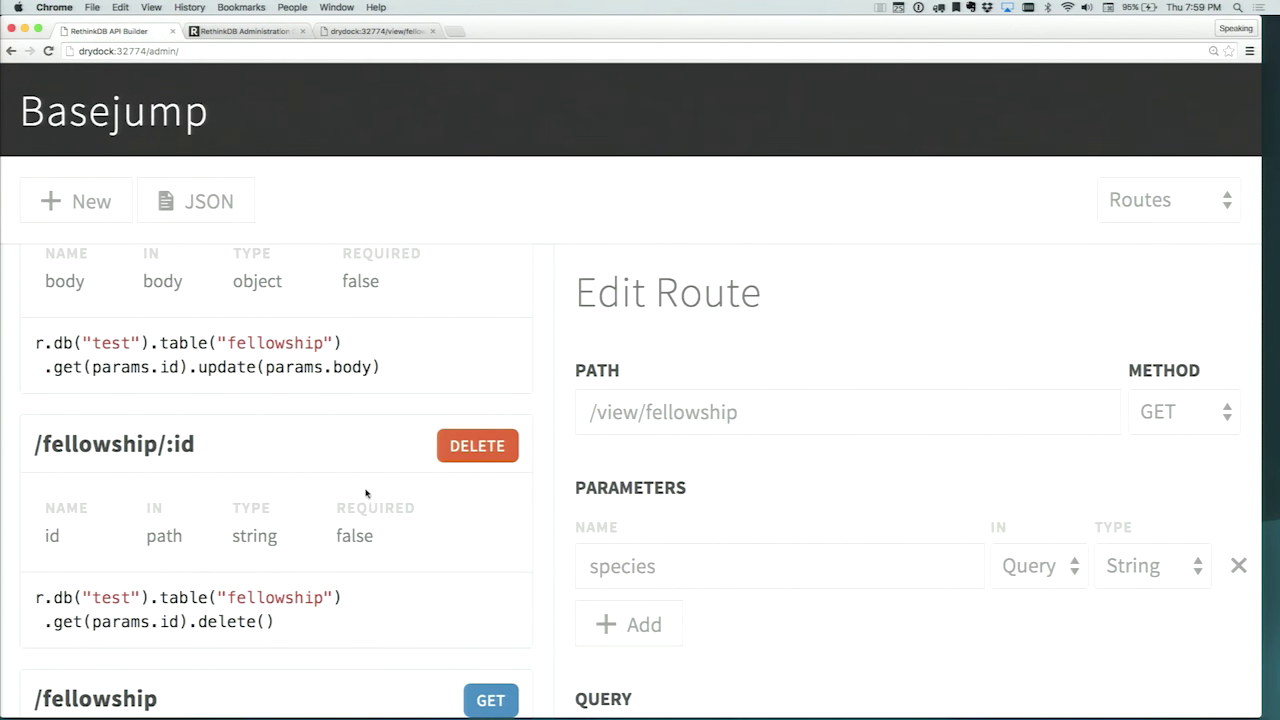
pyautogui.scroll(2, 359, 491)
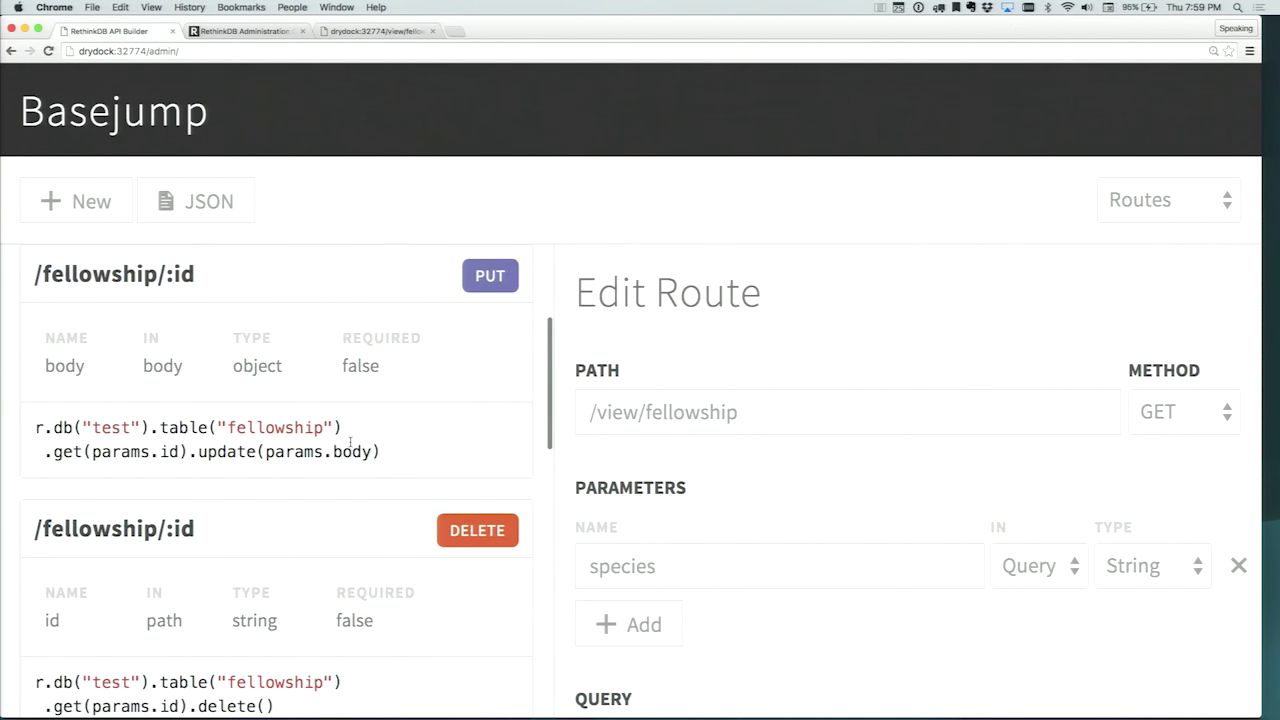
pyautogui.scroll(1, 350, 442)
pyautogui.click(330, 420)
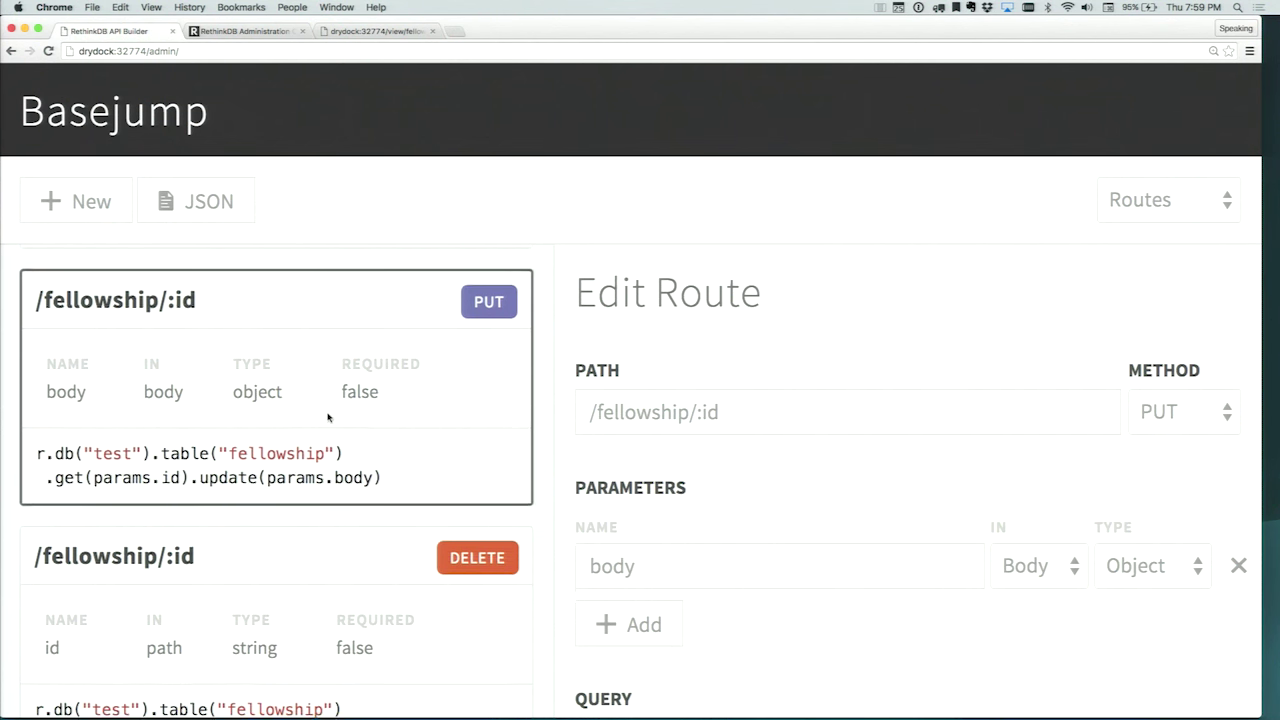
# Step: Open the GET /test route and review its x query parameter and the available parameter types
pyautogui.scroll(3, 328, 417)
pyautogui.click(327, 401)
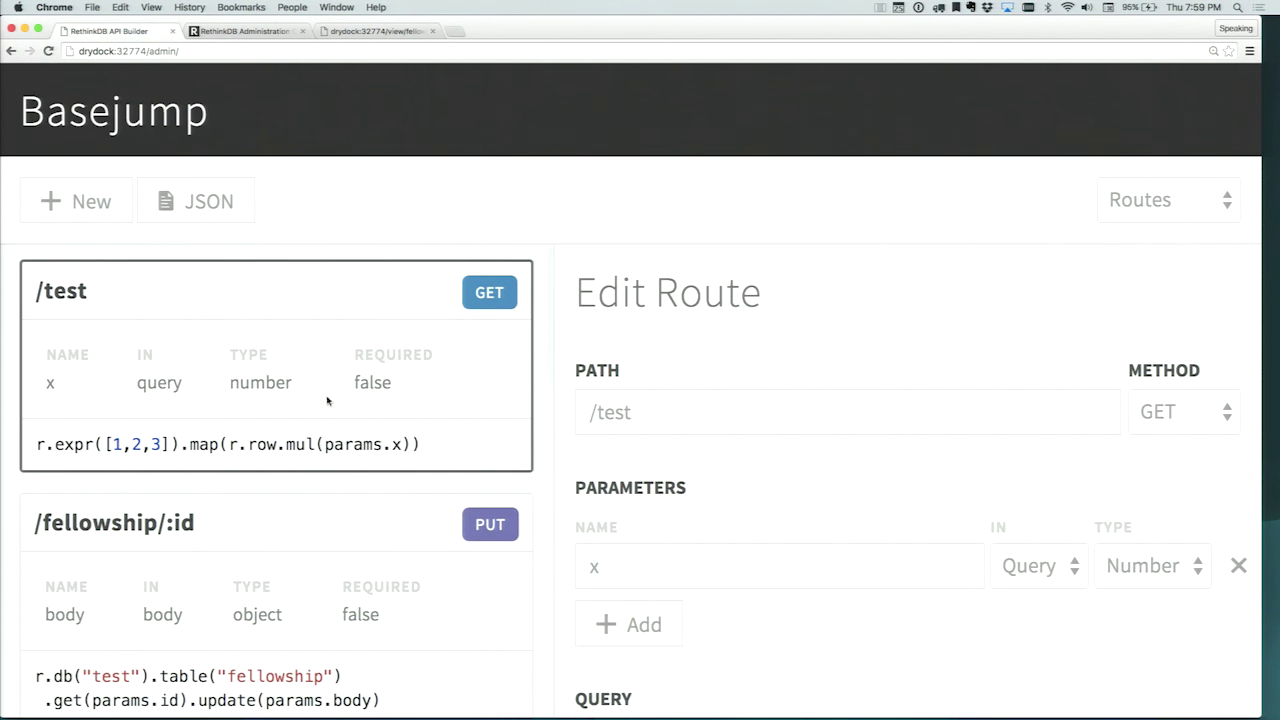
pyautogui.scroll(-3, 703, 489)
pyautogui.scroll(2, 654, 336)
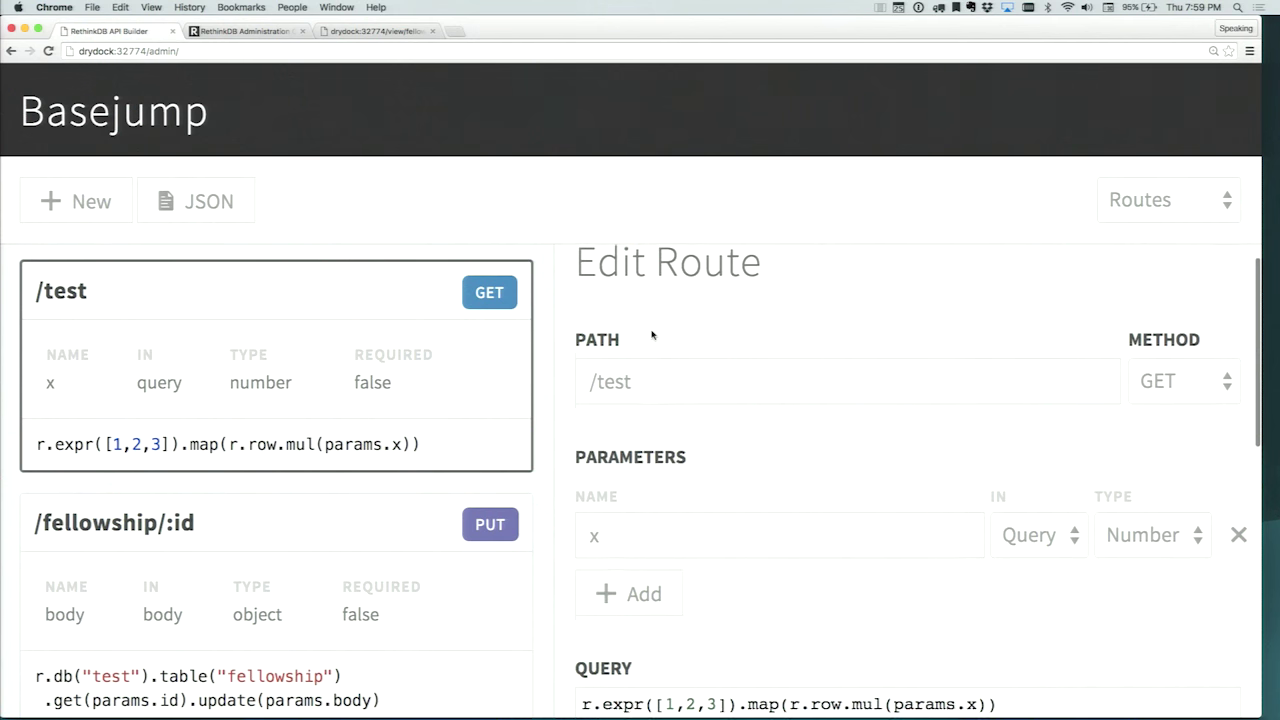
pyautogui.scroll(-4, 640, 352)
pyautogui.click(608, 378)
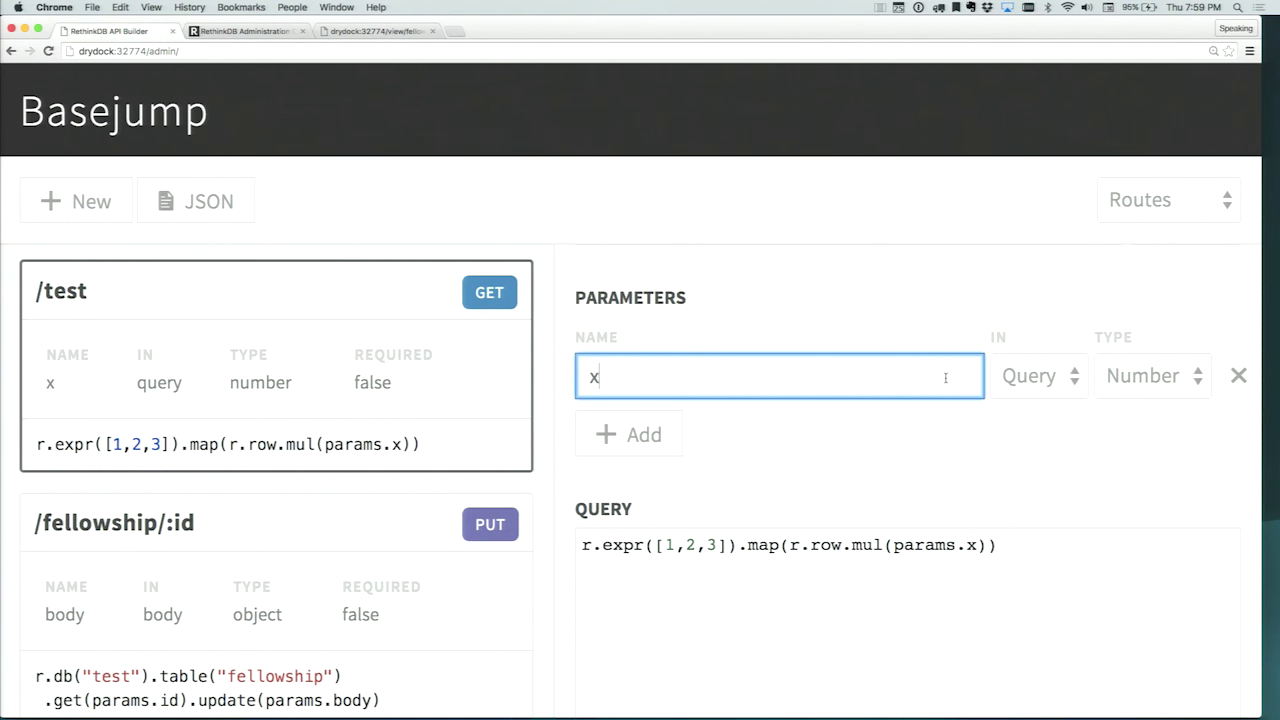
pyautogui.click(1143, 376)
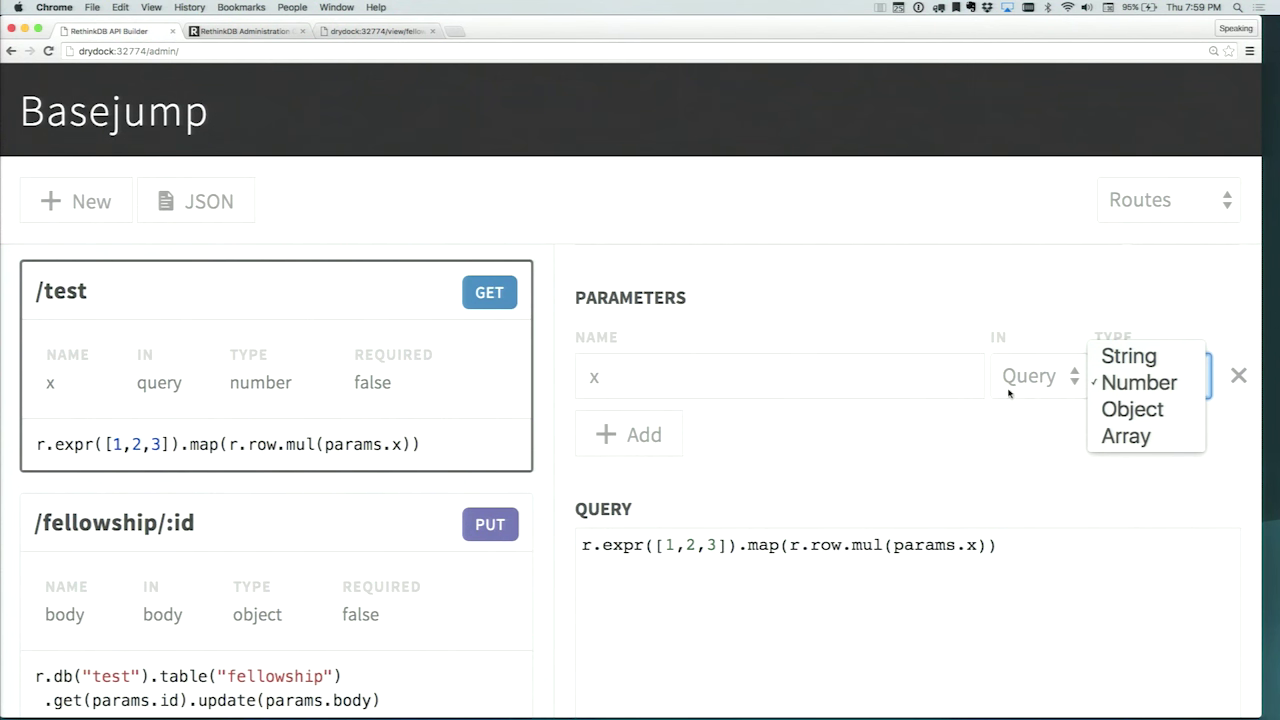
pyautogui.click(930, 306)
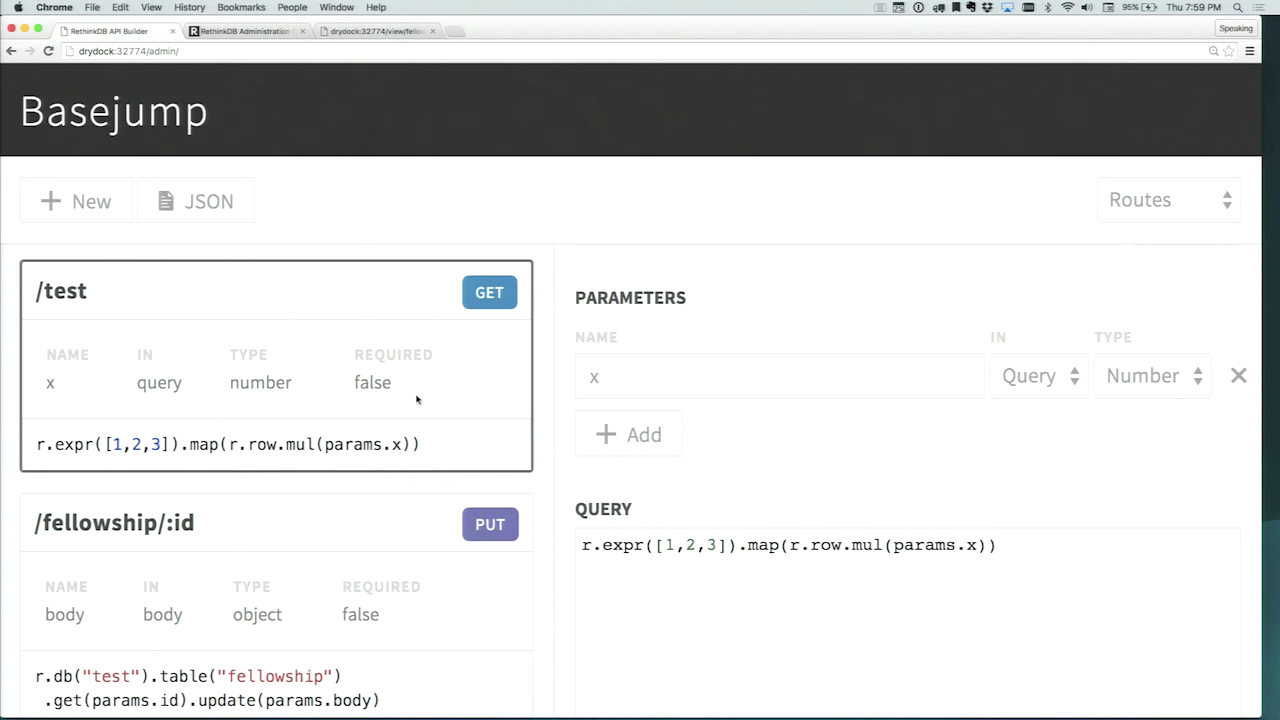
# Step: Open the POST /fellowship route and review its body parameter of type Object
pyautogui.scroll(-5, 417, 399)
pyautogui.scroll(5, 417, 399)
pyautogui.scroll(-10, 417, 399)
pyautogui.click(322, 565)
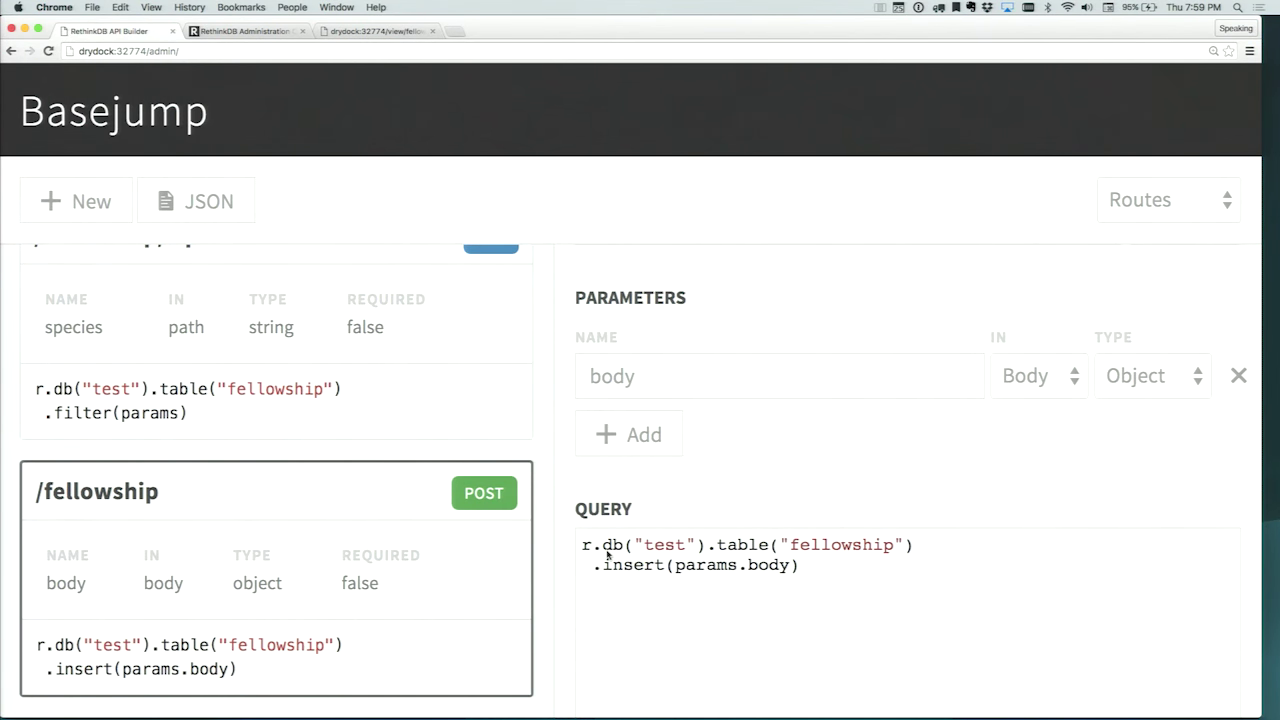
pyautogui.click(737, 394)
pyautogui.write('body')
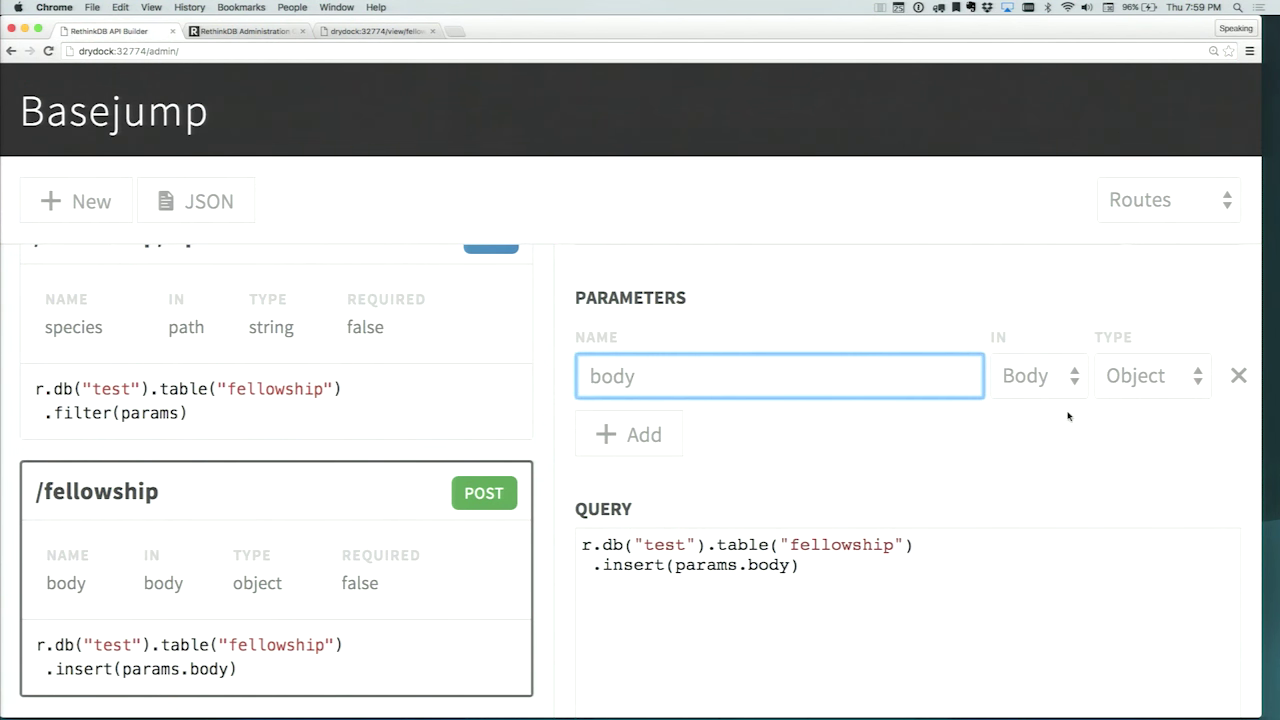
pyautogui.click(869, 379)
# Step: Switch from the routes to the schemas and open the person schema
pyautogui.click(1138, 204)
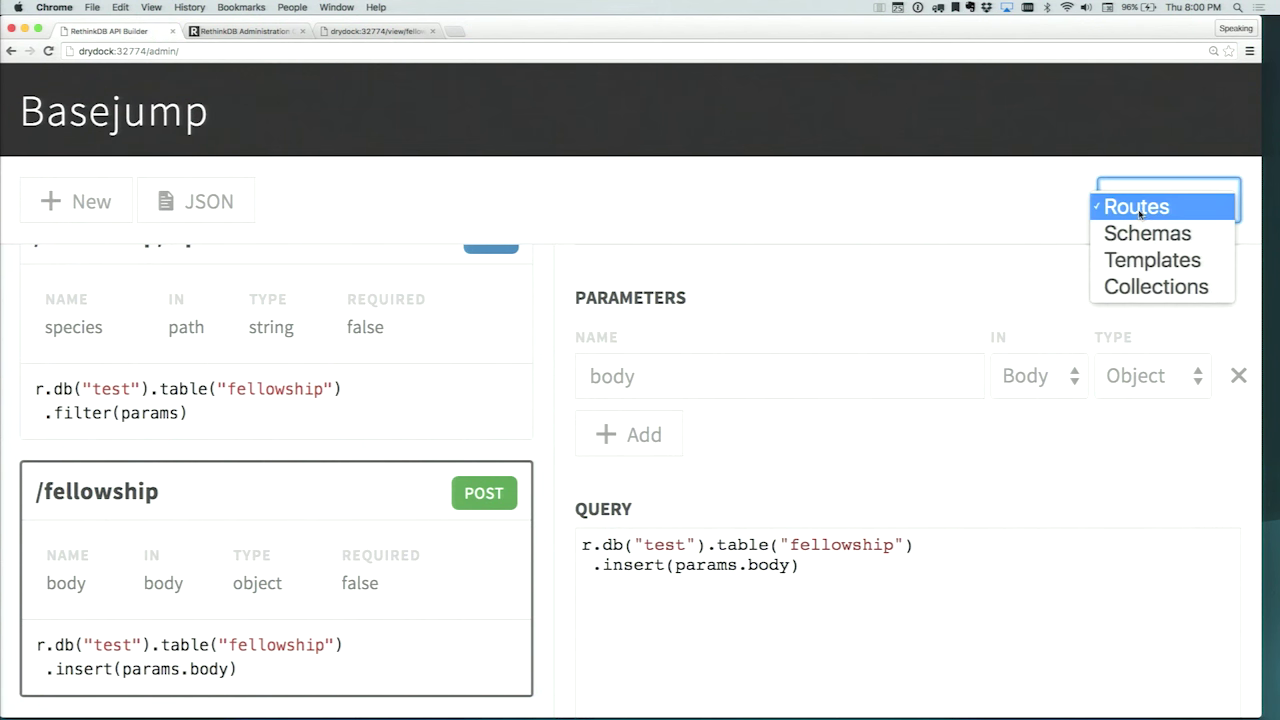
pyautogui.click(1147, 234)
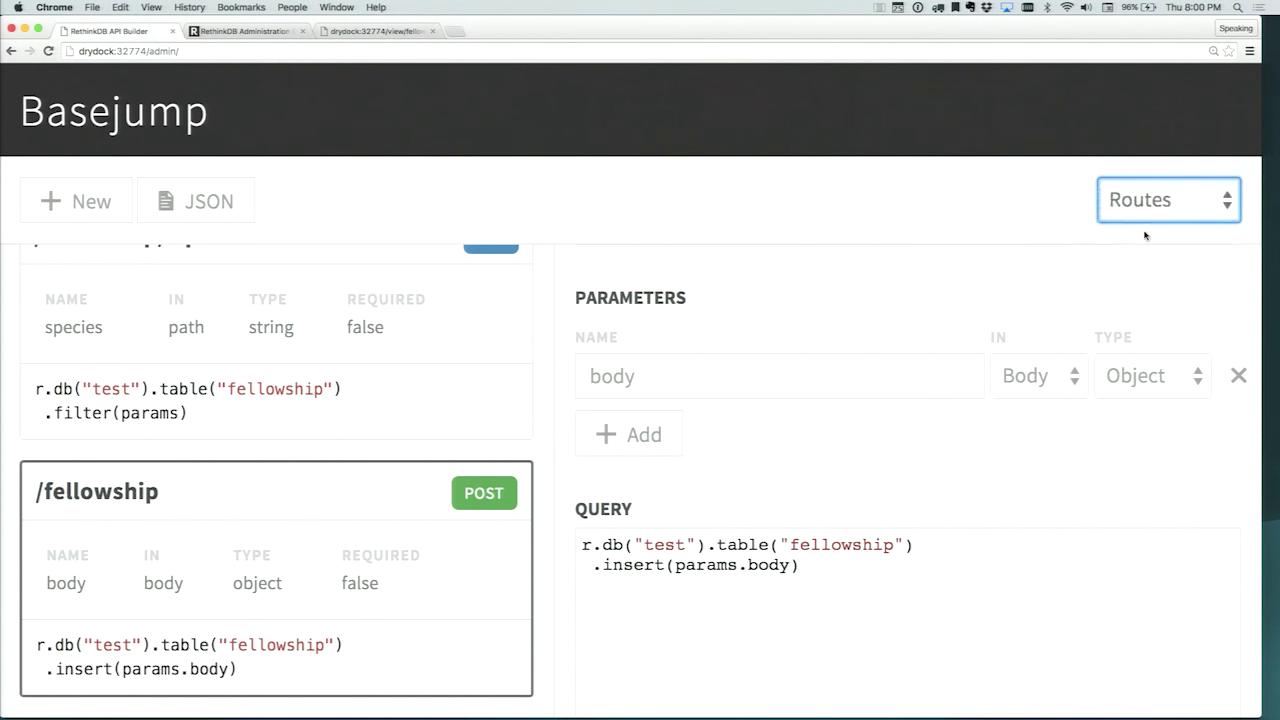
pyautogui.scroll(-1, 328, 375)
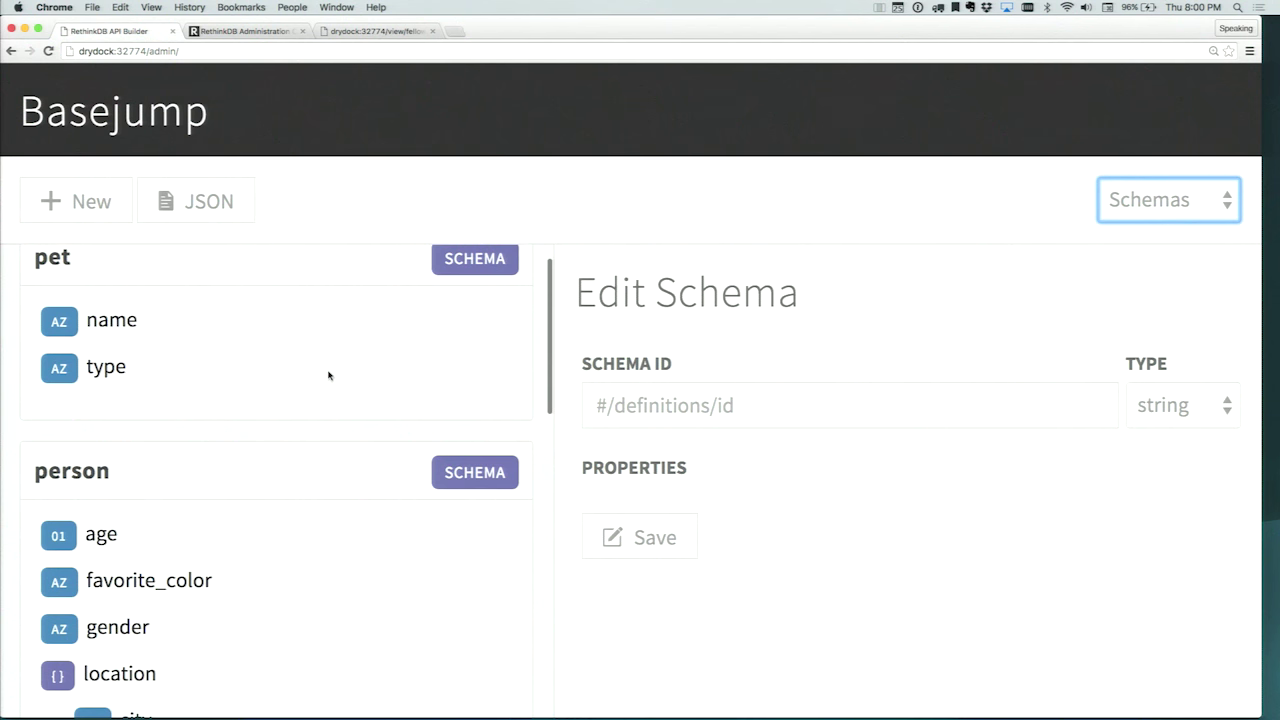
pyautogui.scroll(1, 328, 375)
pyautogui.scroll(-5, 328, 375)
pyautogui.click(217, 403)
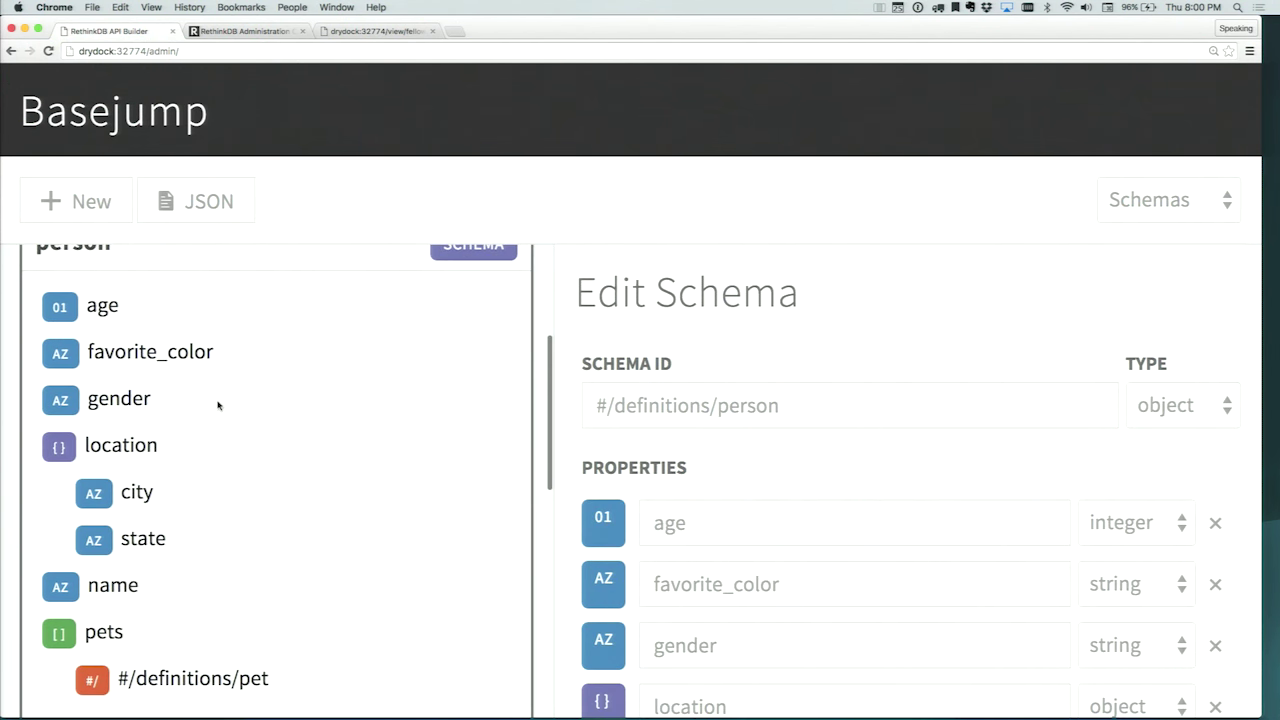
# Step: Examine the person schema's properties and types, including the nested location object and the pets array
pyautogui.click(657, 403)
pyautogui.scroll(-3, 671, 415)
pyautogui.press('Tab')
pyautogui.press('Tab')
pyautogui.press('Tab')
pyautogui.press('Tab')
pyautogui.press('Tab')
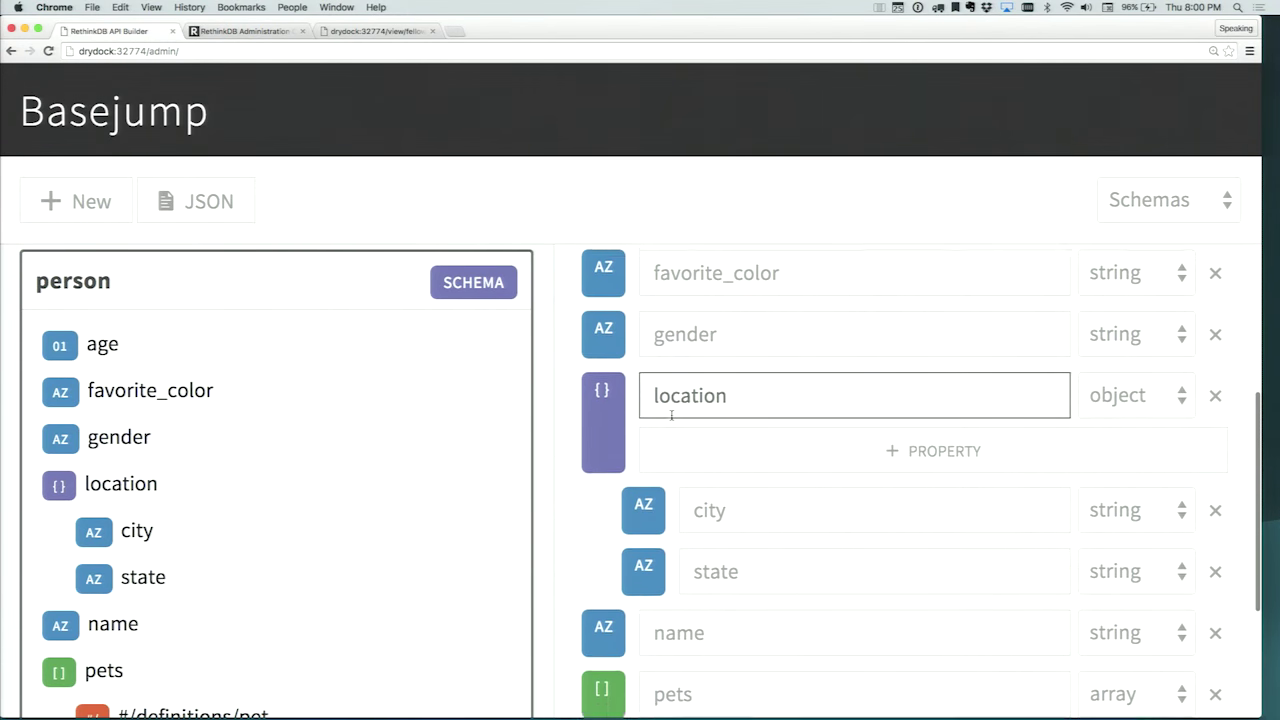
pyautogui.scroll(6, 671, 415)
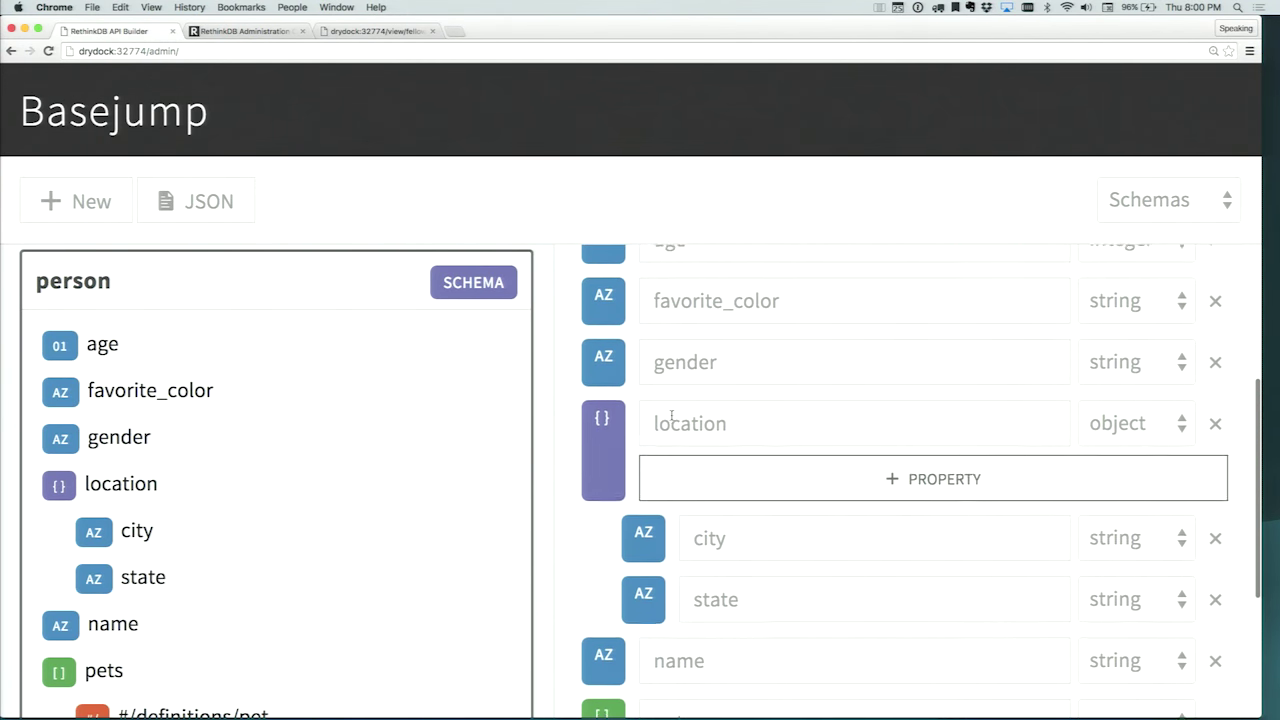
pyautogui.press('Tab')
pyautogui.press('Tab')
pyautogui.press('Tab')
pyautogui.press('Tab')
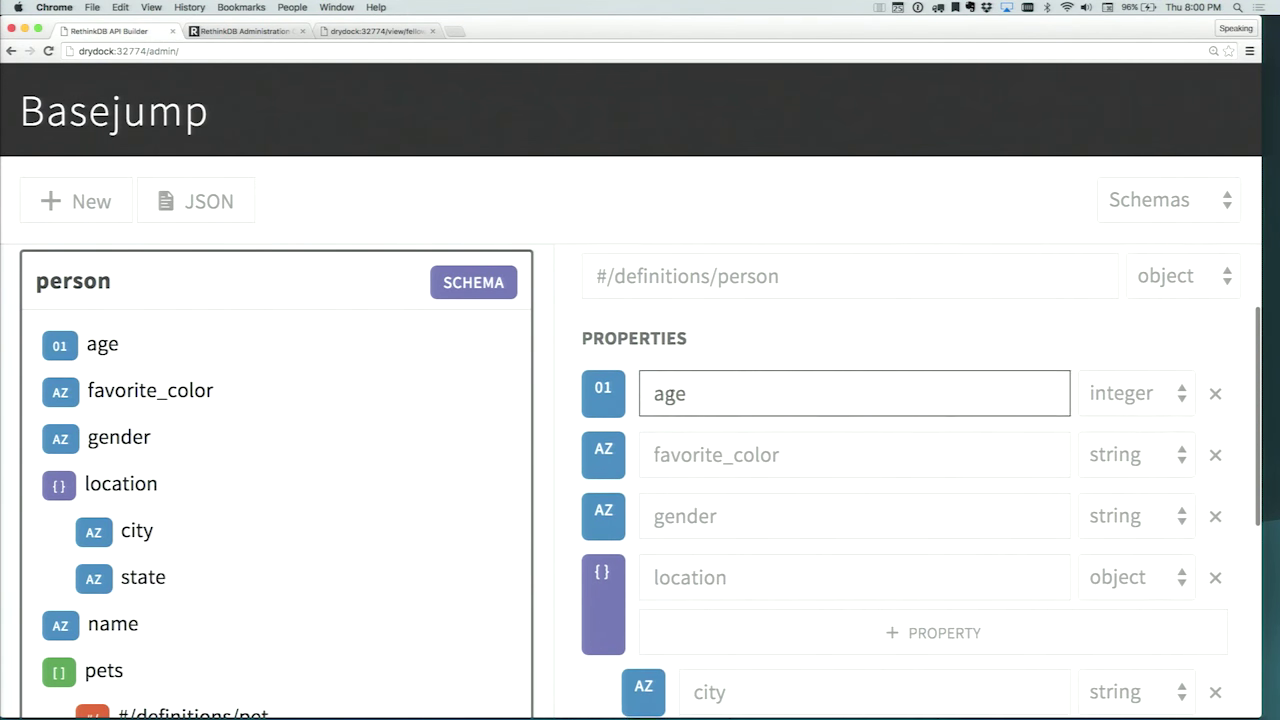
pyautogui.scroll(-2, 669, 394)
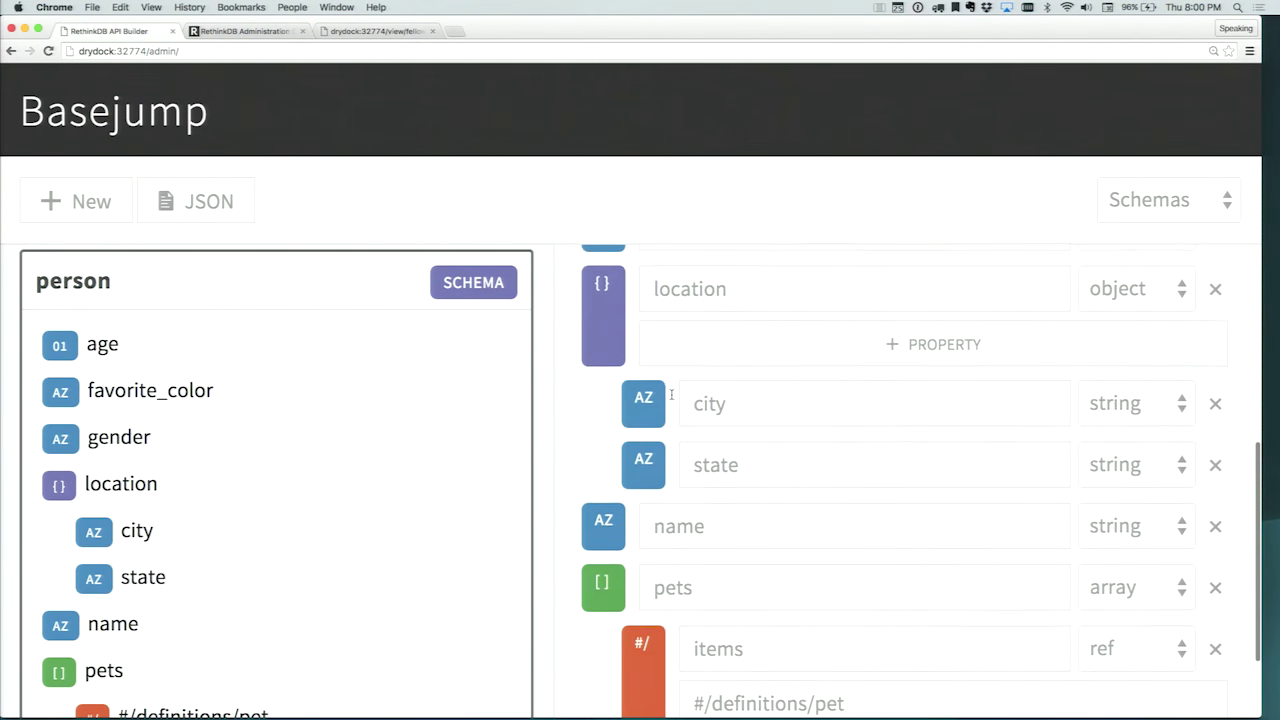
pyautogui.scroll(6, 666, 403)
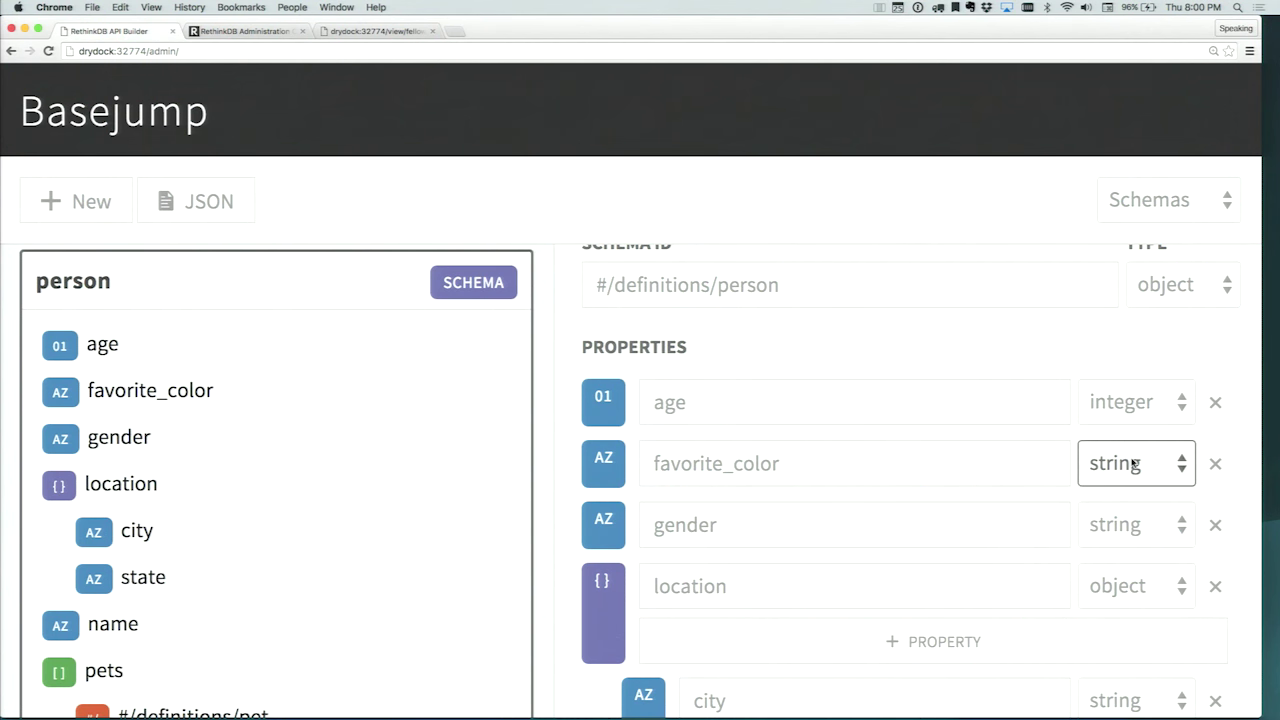
pyautogui.scroll(-2, 915, 522)
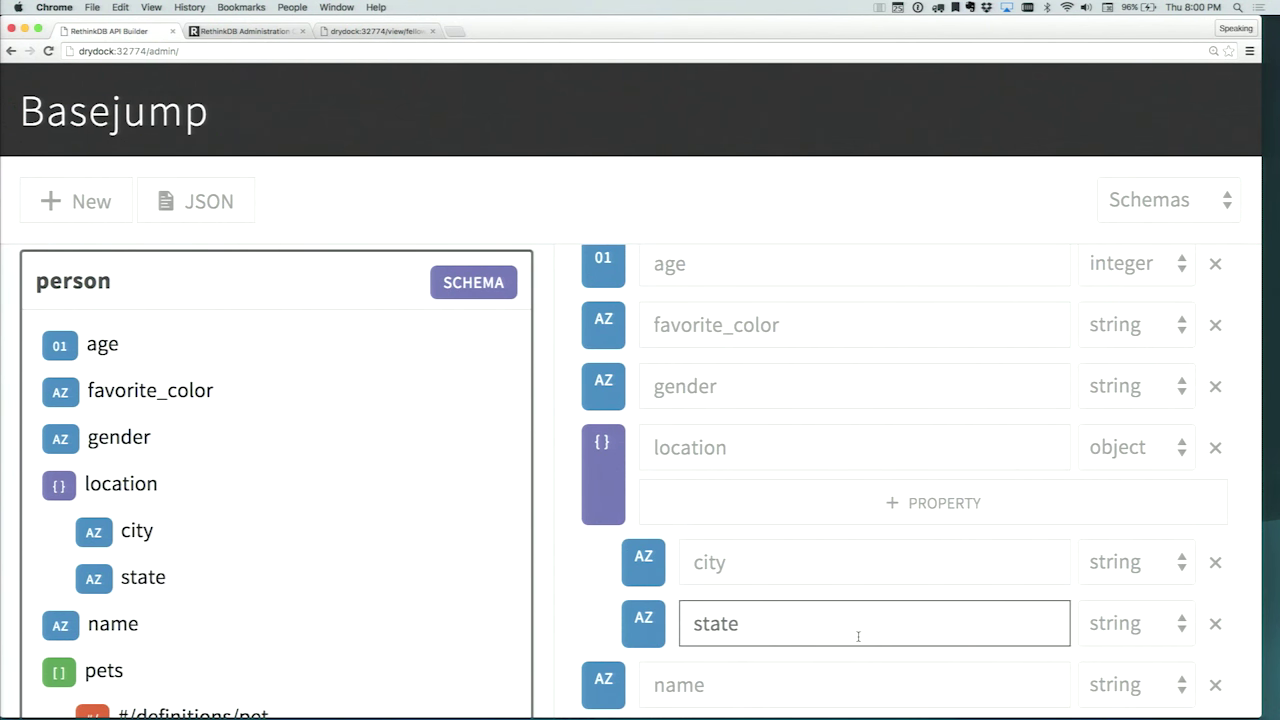
# Step: Add a boolean property named asdfasdf to the person schema's location object
pyautogui.click(828, 513)
pyautogui.scroll(-2, 828, 513)
pyautogui.click(754, 603)
pyautogui.write('asdfasdf')
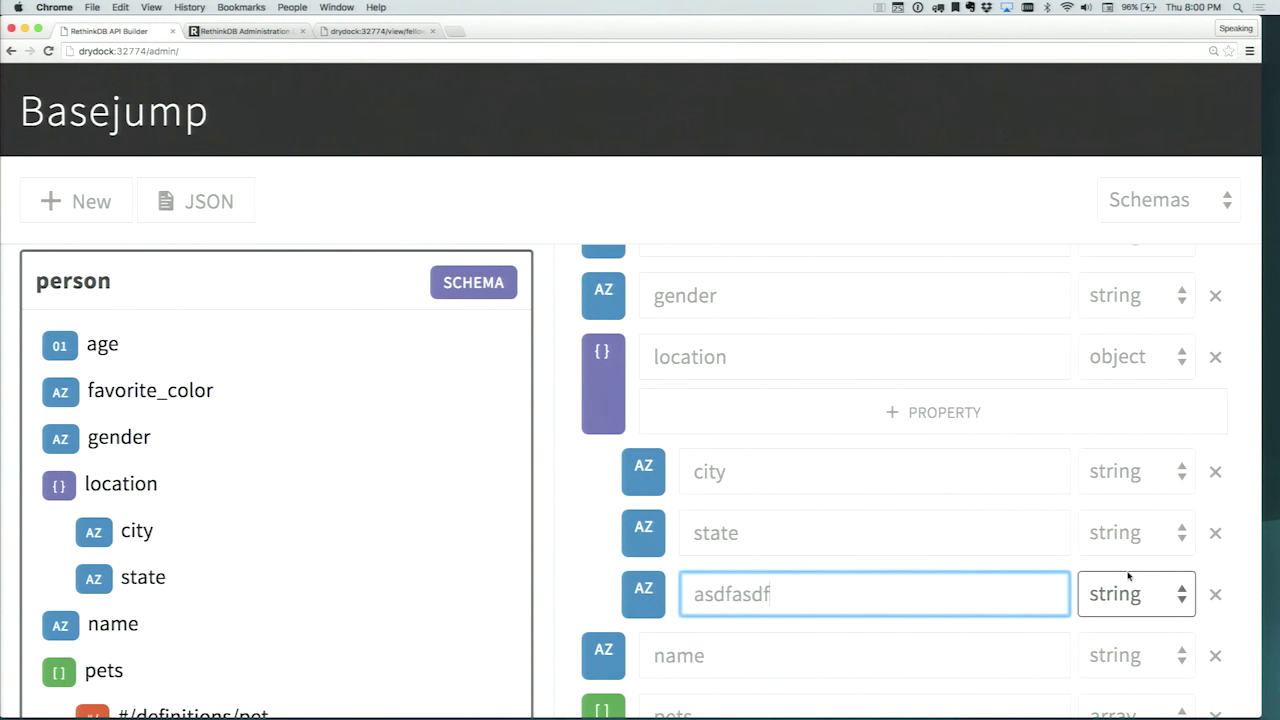
pyautogui.click(1128, 576)
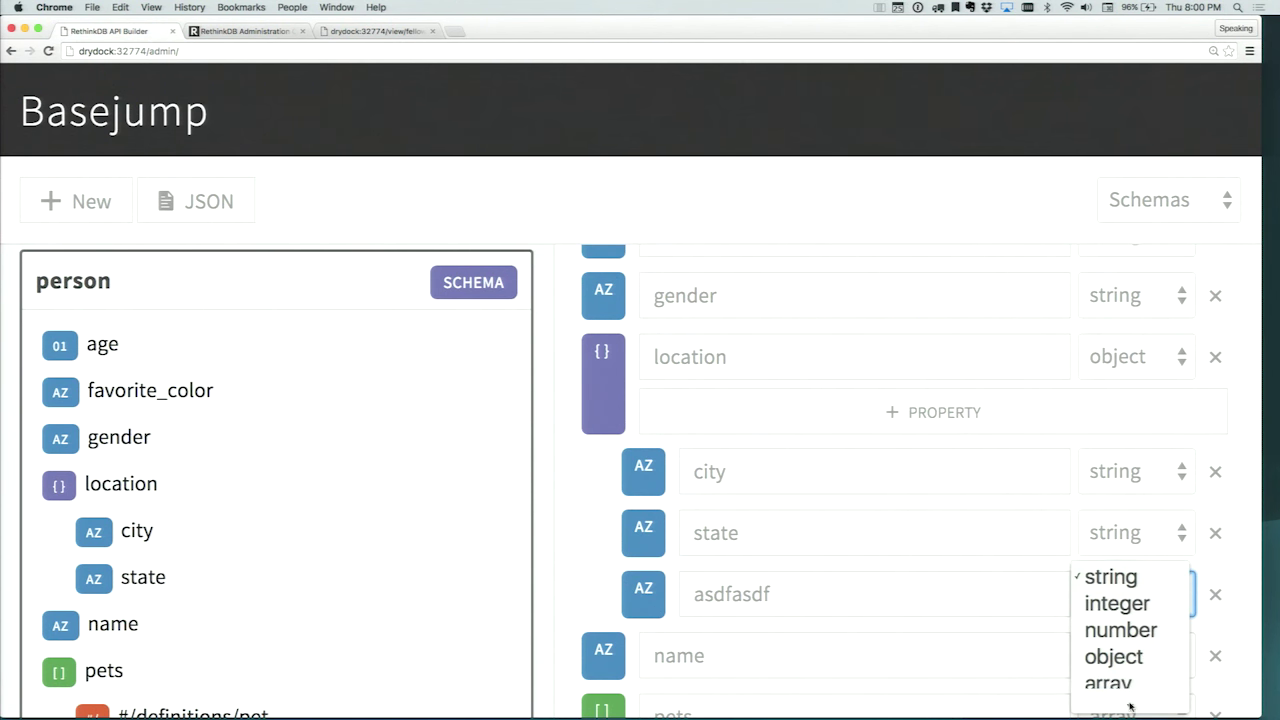
pyautogui.click(1125, 670)
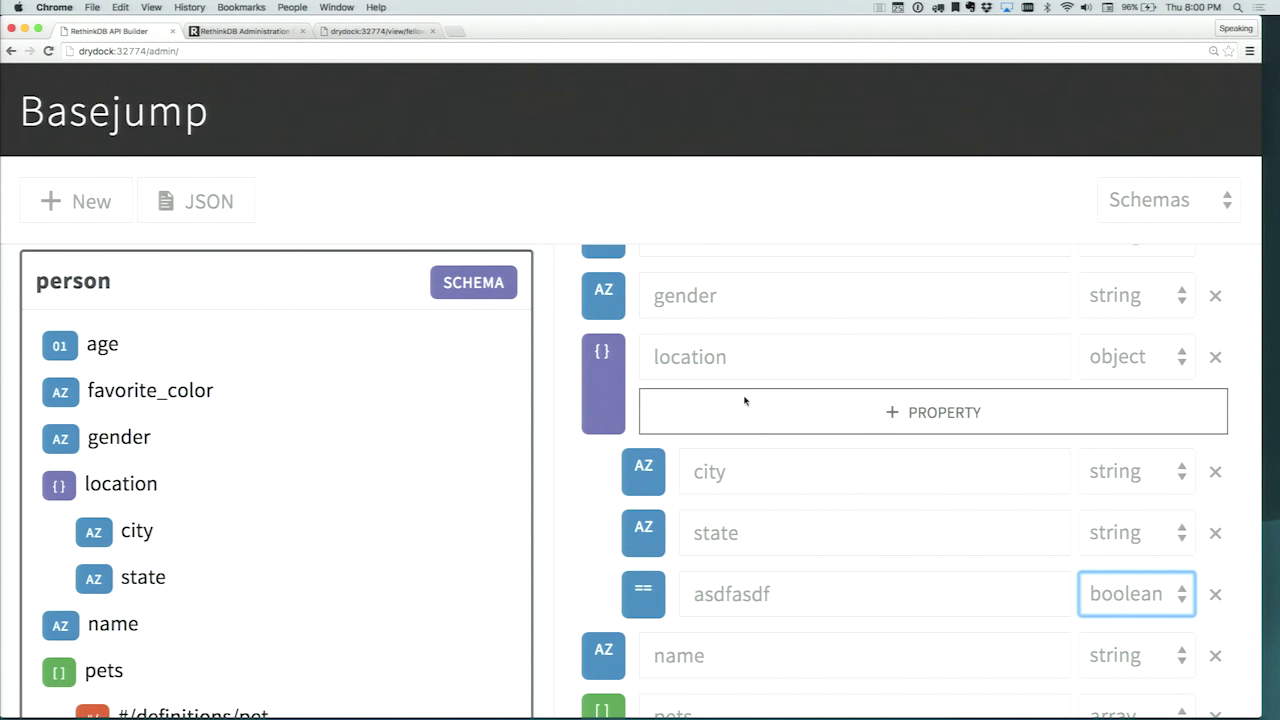
# Step: Leave the person schema without saving, return to the routes and reopen the POST /fellowship route
pyautogui.scroll(-5, 745, 401)
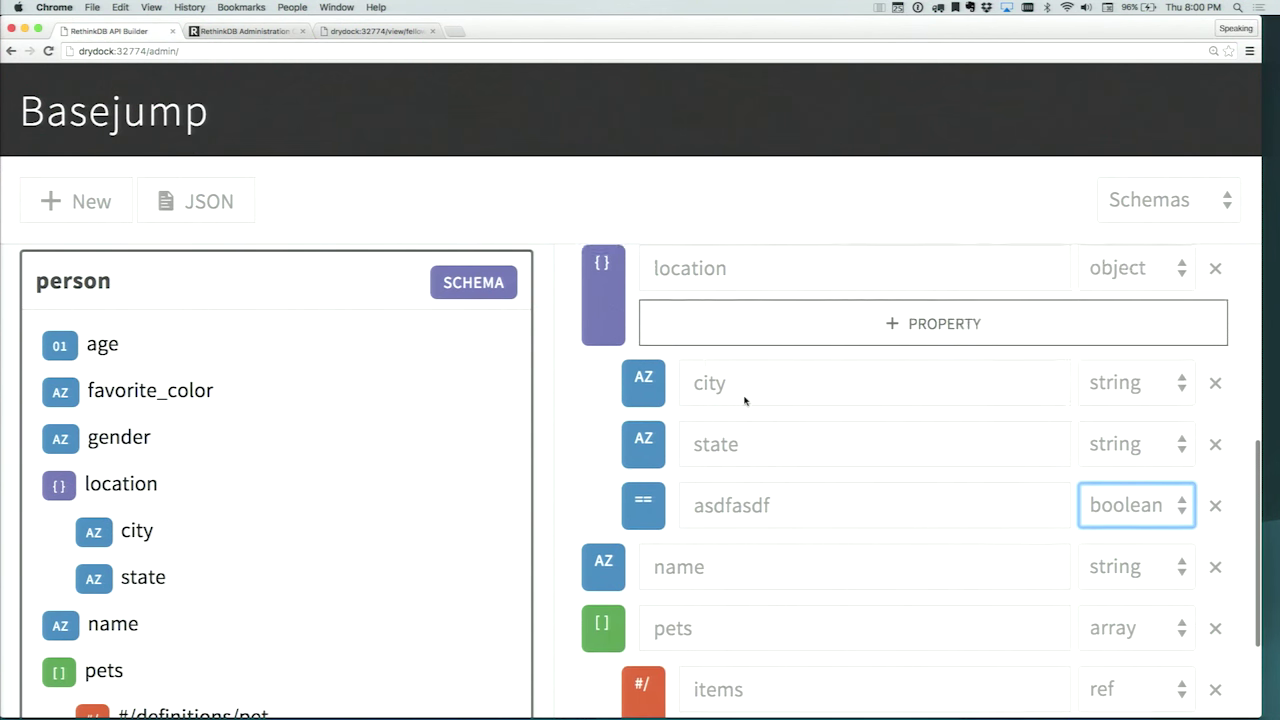
pyautogui.scroll(2, 745, 401)
pyautogui.scroll(-2, 745, 401)
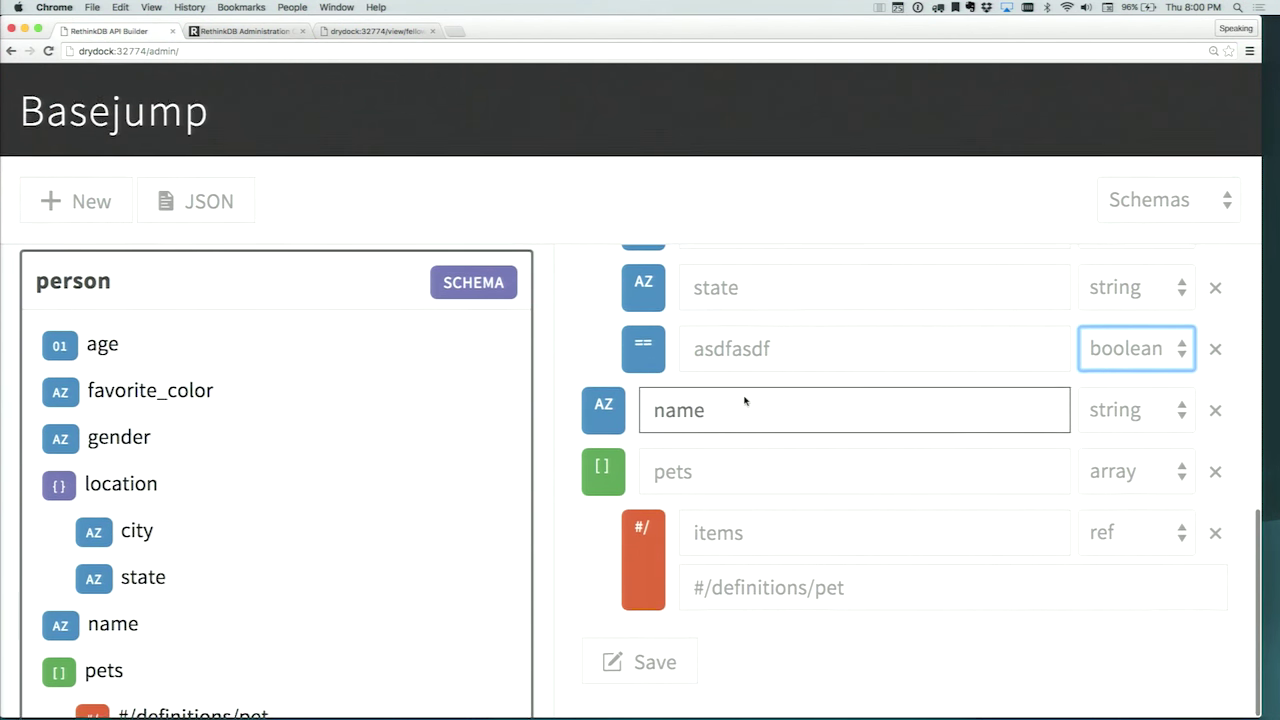
pyautogui.scroll(7, 745, 401)
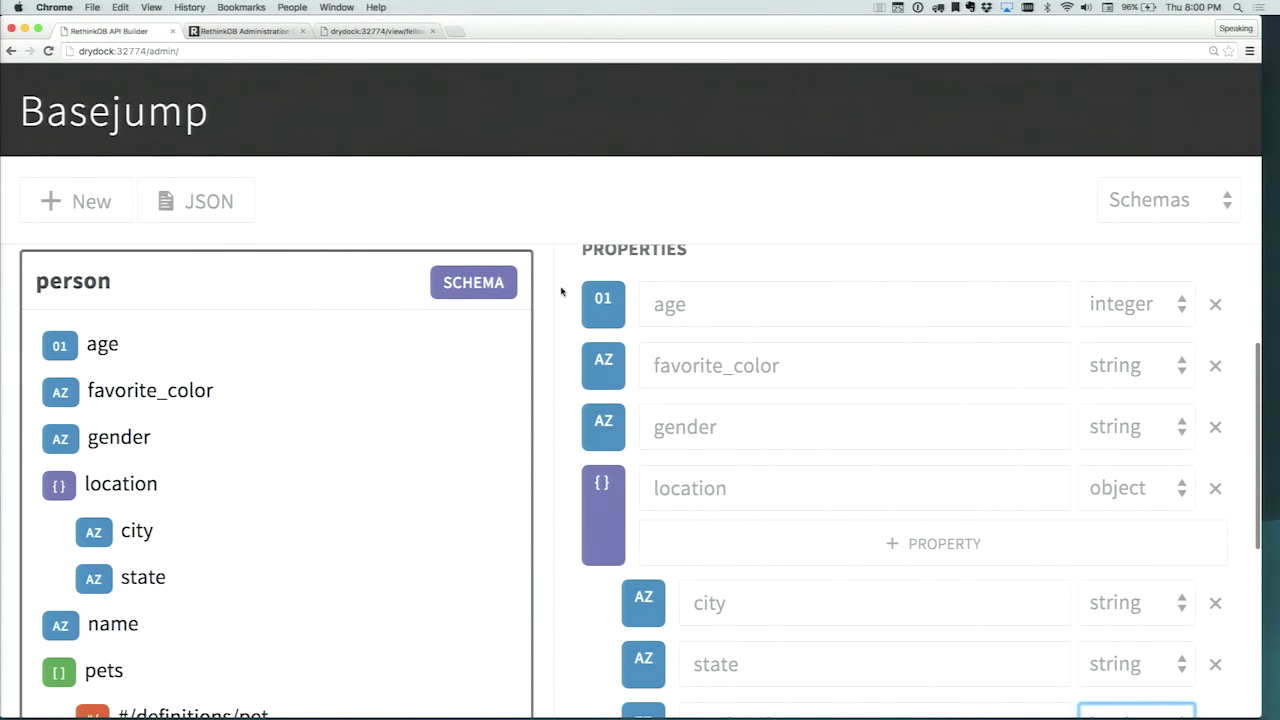
pyautogui.click(1173, 220)
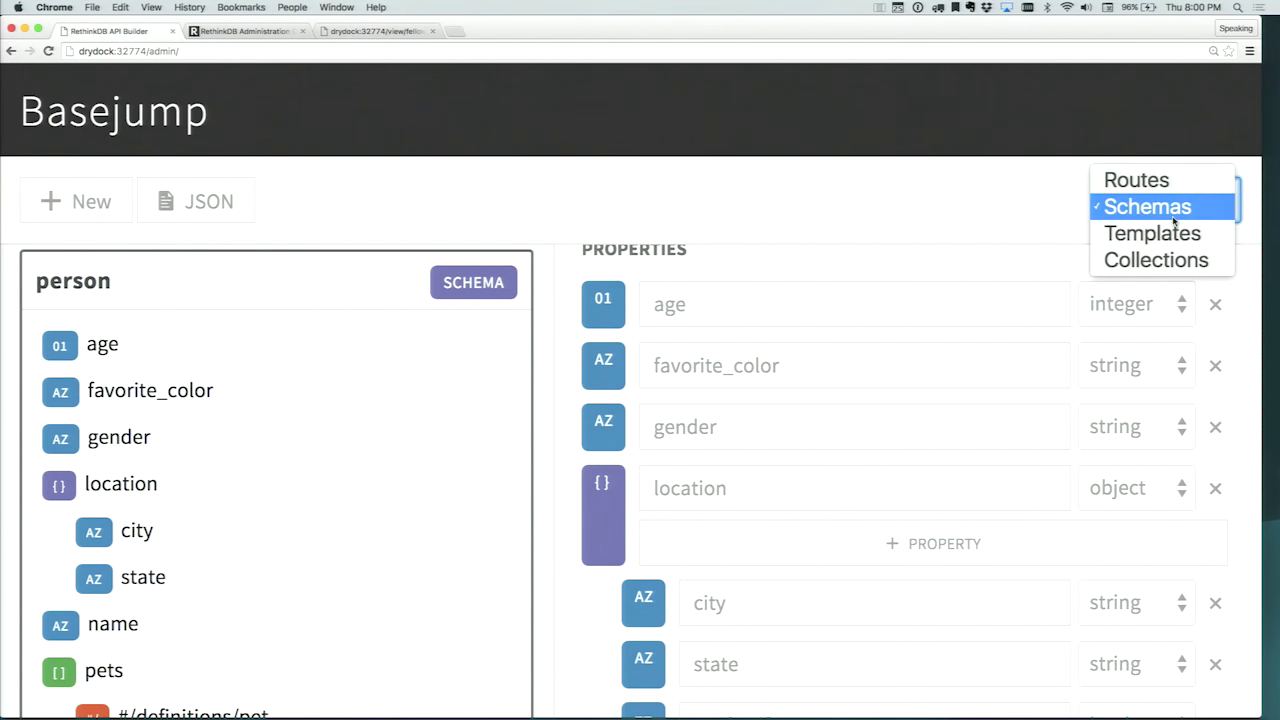
pyautogui.click(1170, 178)
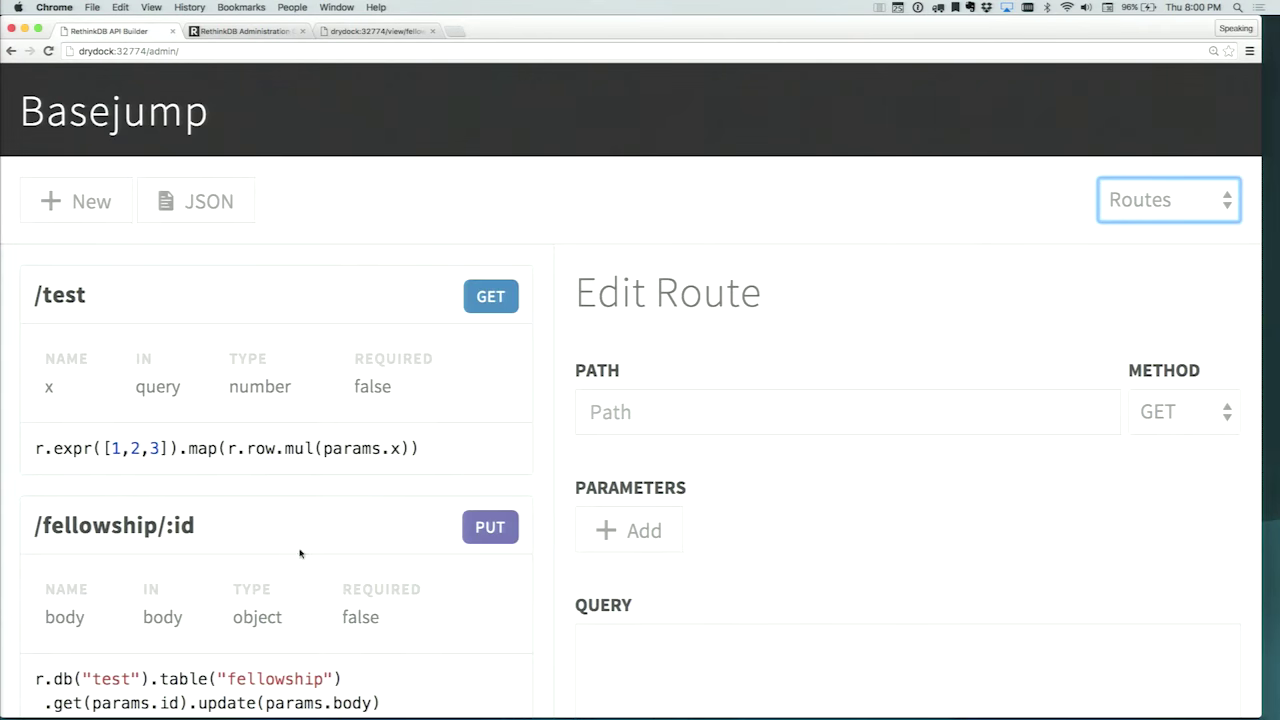
pyautogui.scroll(-12, 286, 520)
pyautogui.click(302, 556)
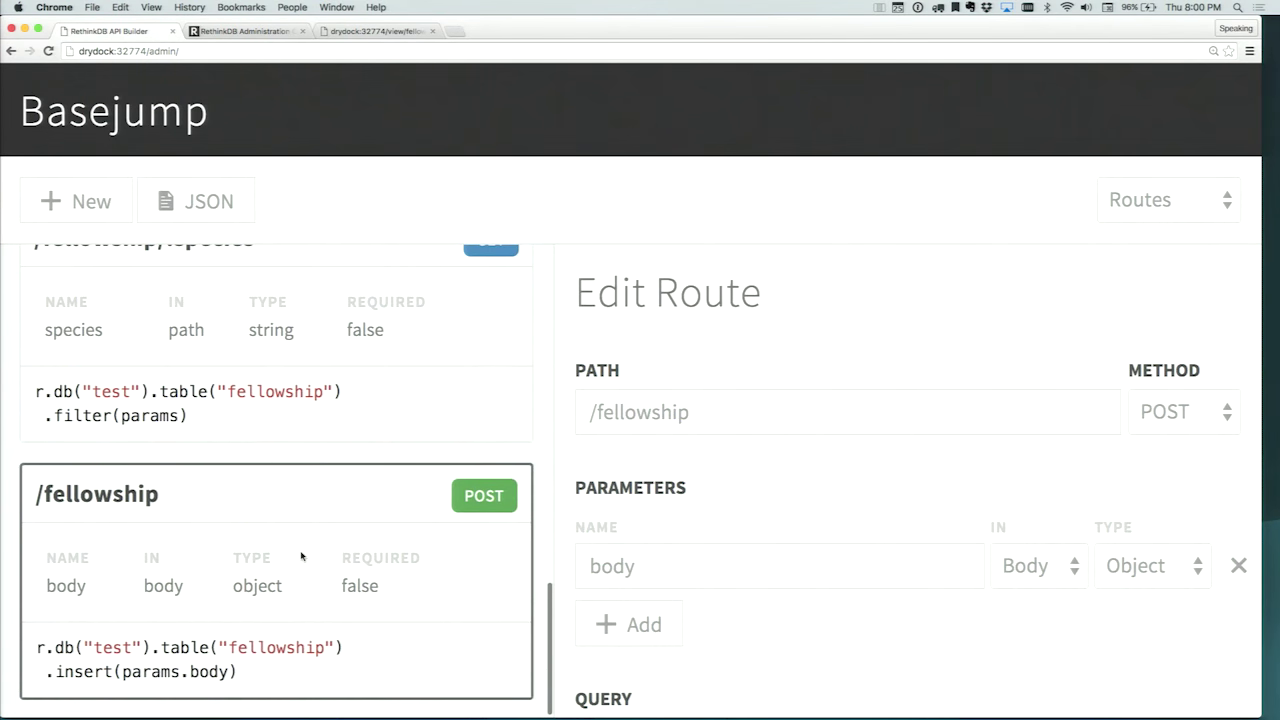
pyautogui.scroll(-2, 800, 557)
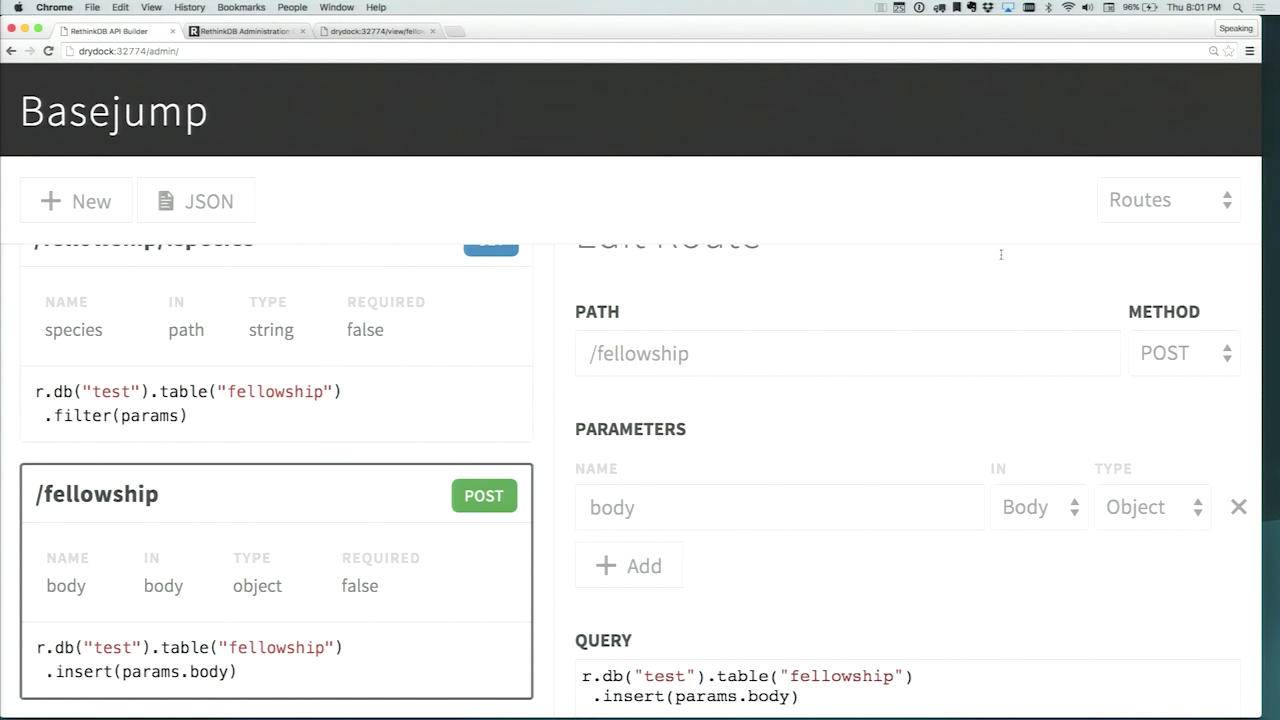
# Step: Switch from the routes to the schemas, open the person schema and review its properties alongside the pet schema
pyautogui.click(1124, 195)
pyautogui.click(1122, 228)
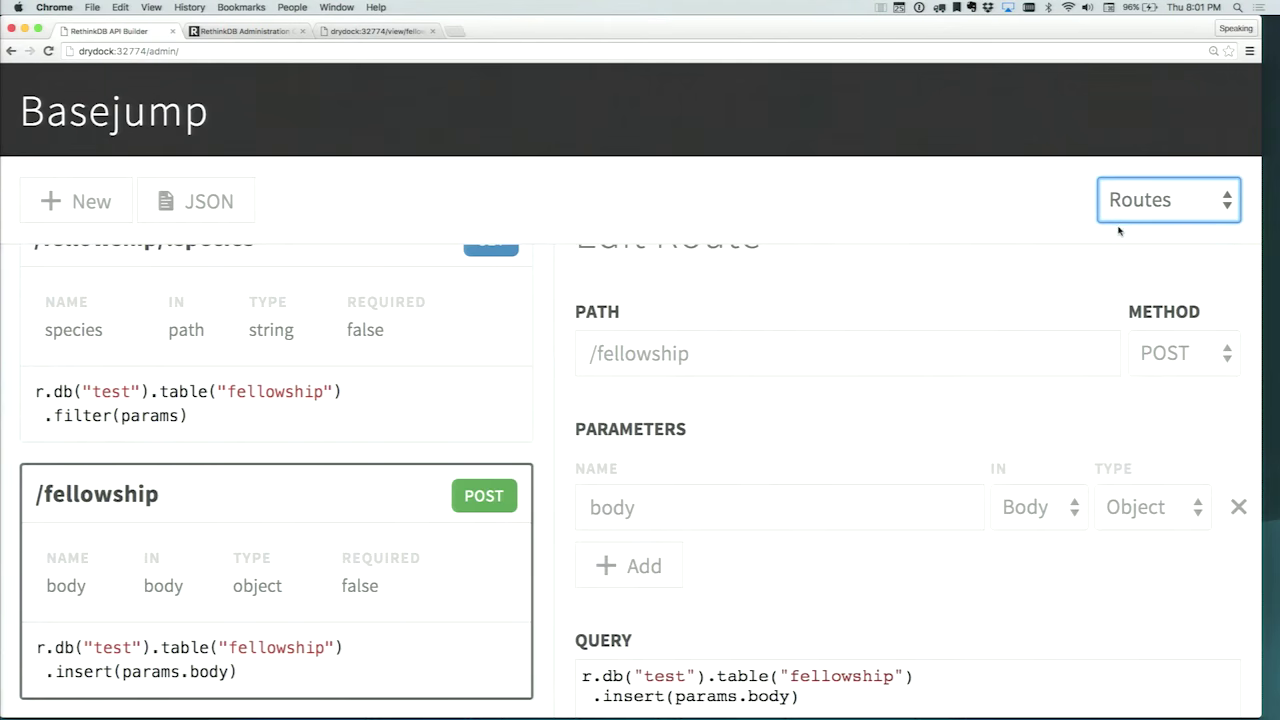
pyautogui.click(242, 526)
pyautogui.scroll(-10, 787, 472)
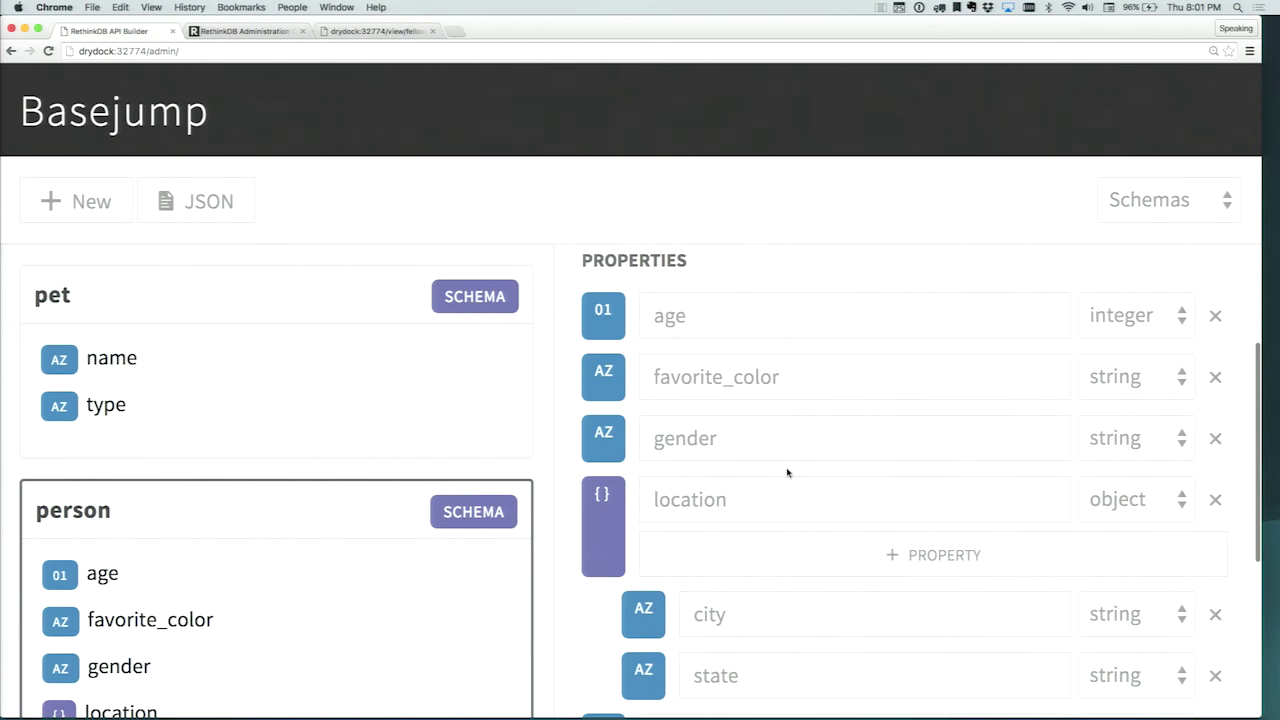
pyautogui.scroll(10, 787, 472)
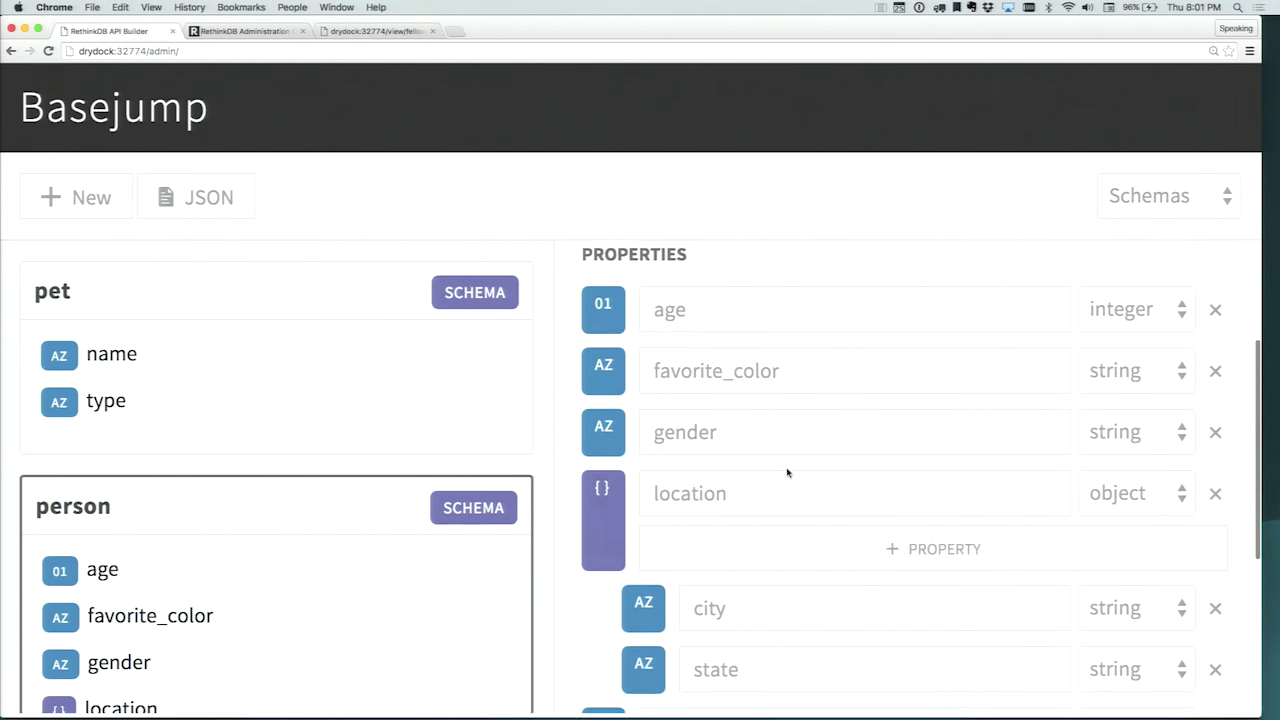
pyautogui.scroll(-10, 270, 445)
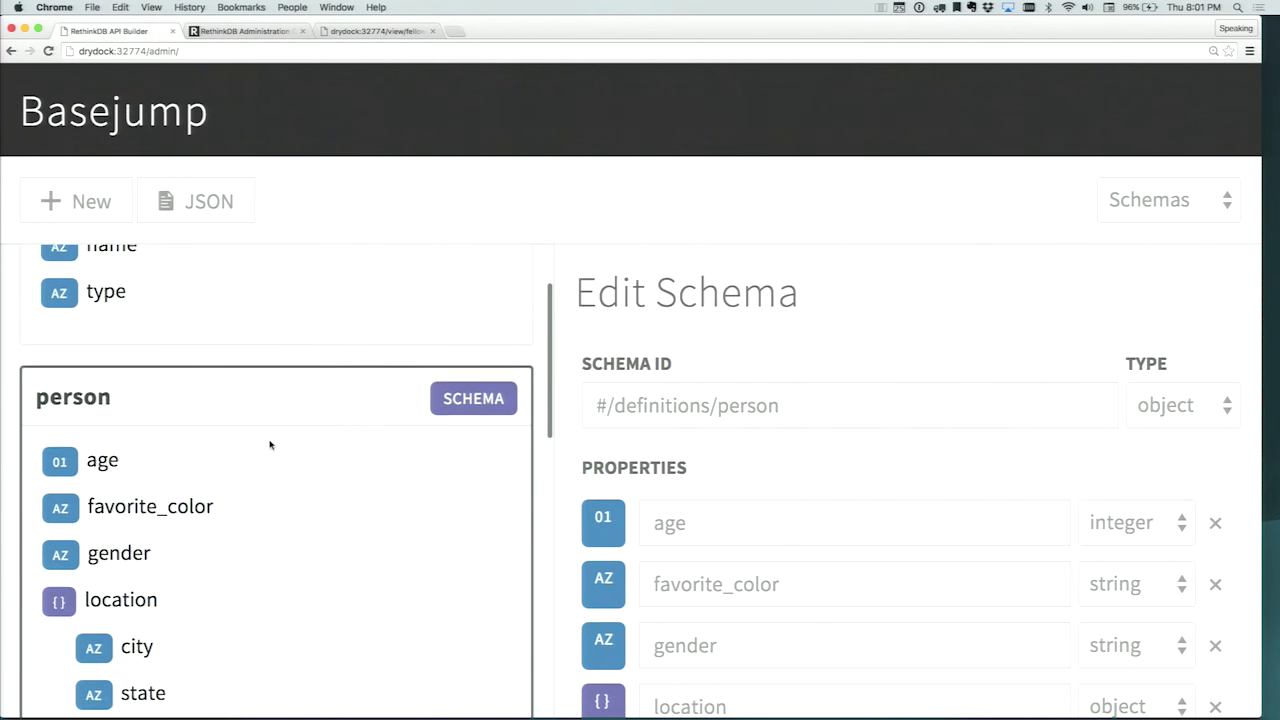
pyautogui.scroll(-15, 270, 445)
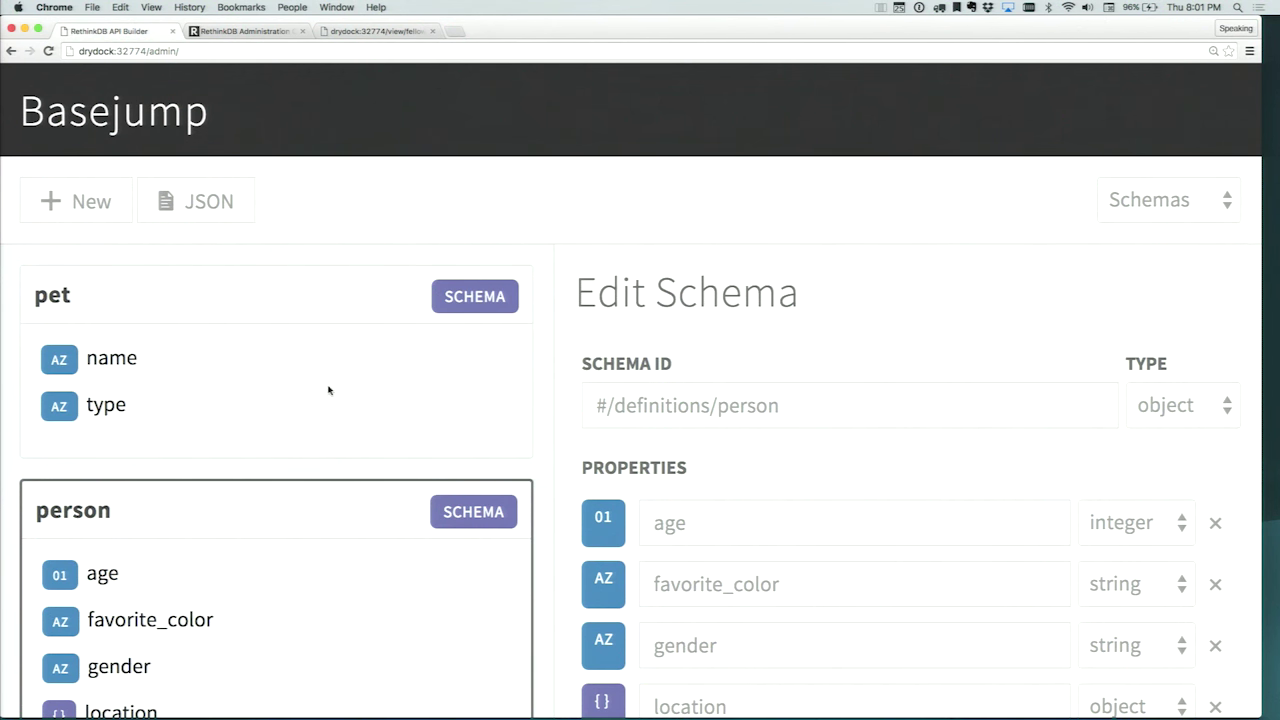
# Step: Return to the routes and open the GET /test route to view its query
pyautogui.click(1150, 203)
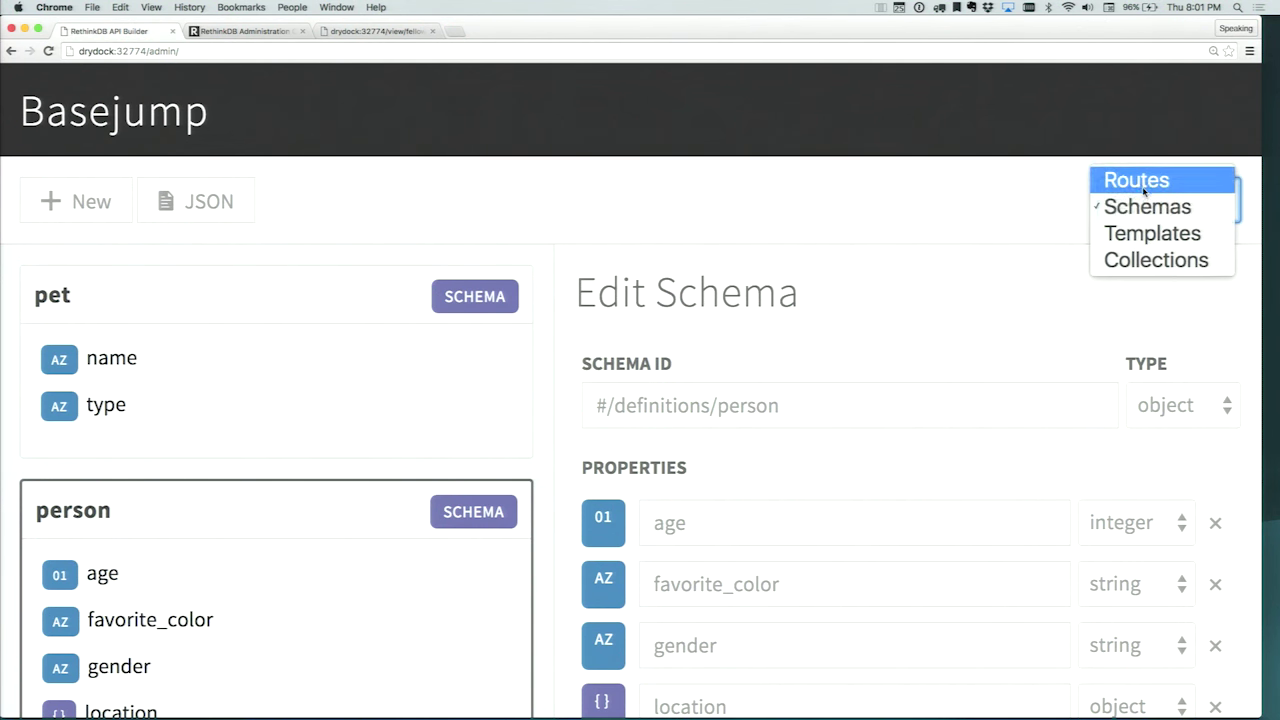
pyautogui.click(1140, 180)
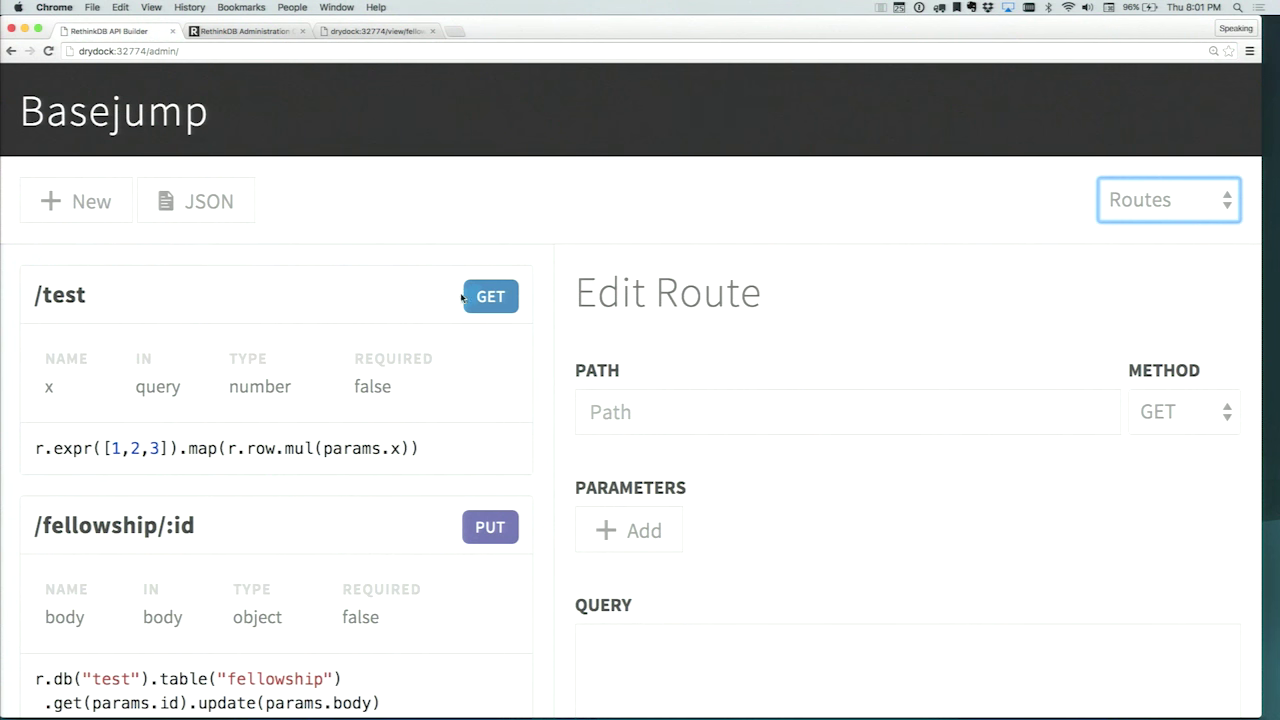
pyautogui.click(310, 352)
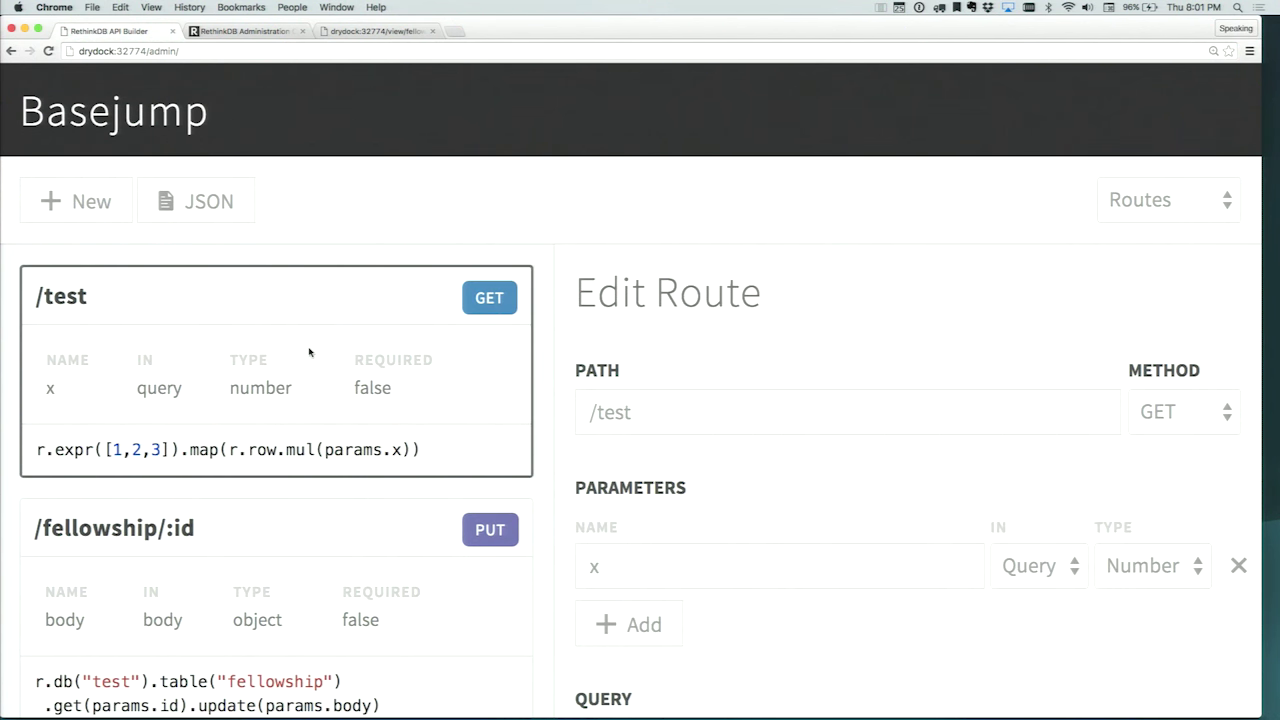
pyautogui.scroll(-5, 783, 519)
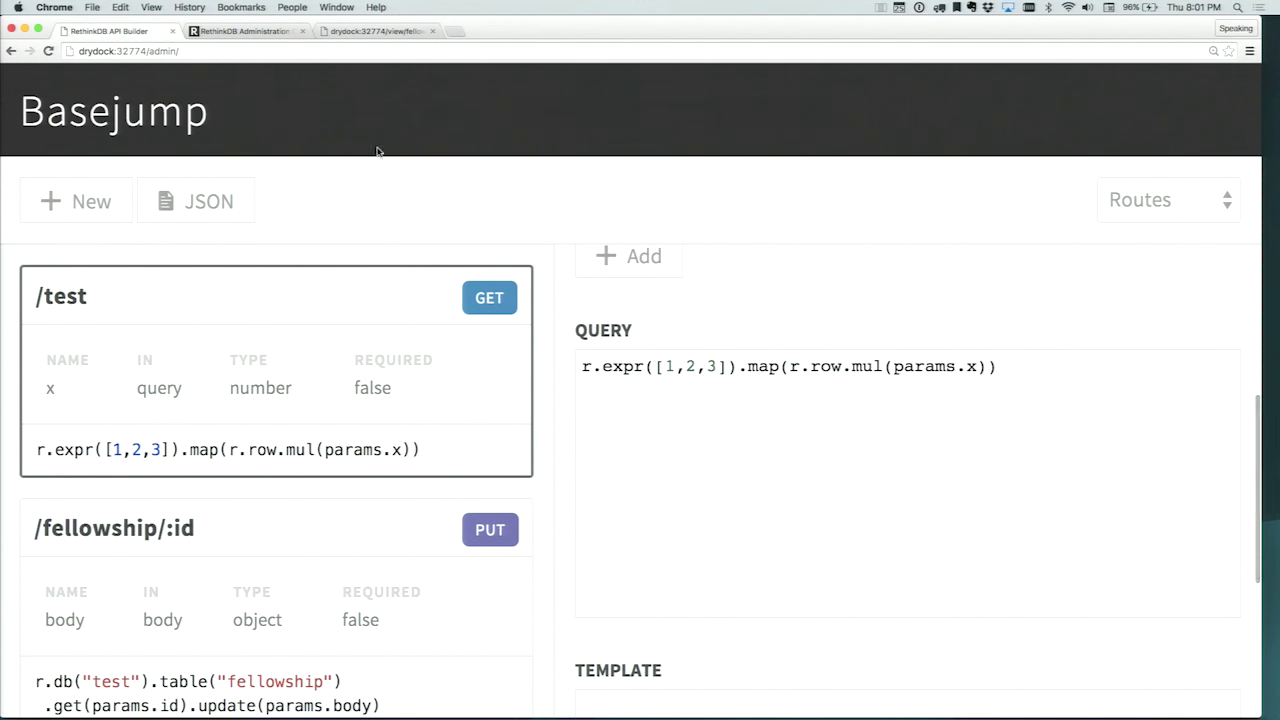
# Step: Switch to the RethinkDB Data Explorer and run the query r.db("apidemo").table("routes")
pyautogui.click(258, 32)
pyautogui.scroll(5, 358, 168)
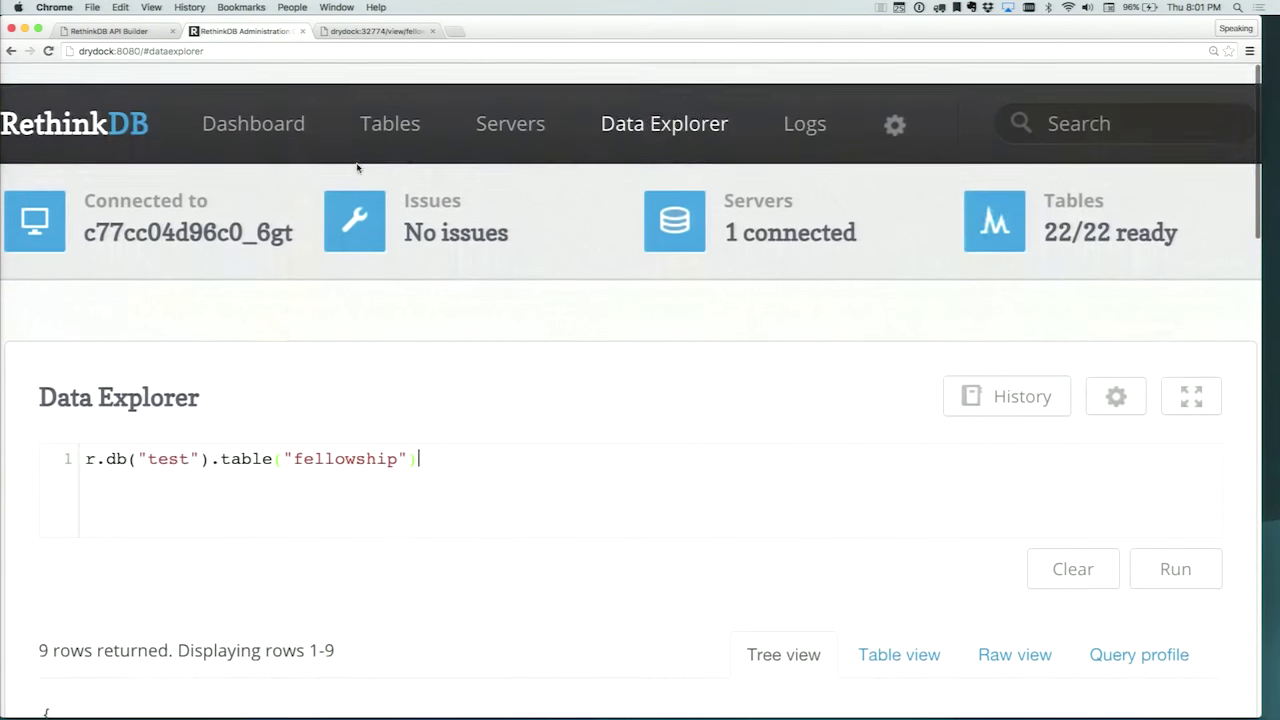
pyautogui.press('BackSpace')
pyautogui.press('BackSpace')
pyautogui.press('BackSpace')
pyautogui.press('BackSpace')
pyautogui.press('BackSpace')
pyautogui.press('BackSpace')
pyautogui.press('BackSpace')
pyautogui.press('BackSpace')
pyautogui.press('BackSpace')
pyautogui.press('BackSpace')
pyautogui.press('BackSpace')
pyautogui.press('BackSpace')
pyautogui.press('BackSpace')
pyautogui.press('BackSpace')
pyautogui.press('BackSpace')
pyautogui.press('BackSpace')
pyautogui.press('BackSpace')
pyautogui.press('BackSpace')
pyautogui.press('BackSpace')
pyautogui.press('BackSpace')
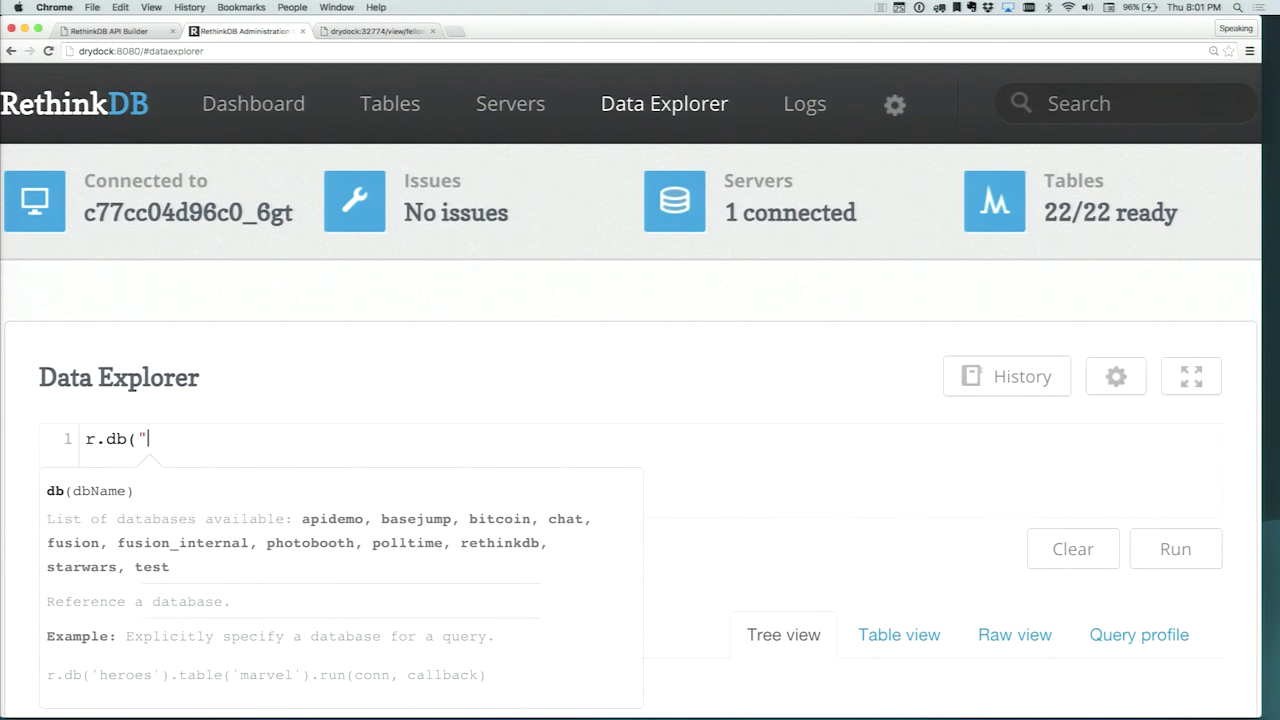
pyautogui.write('apidemo").table("routes")')
pyautogui.hotkey('shift', 'Return')
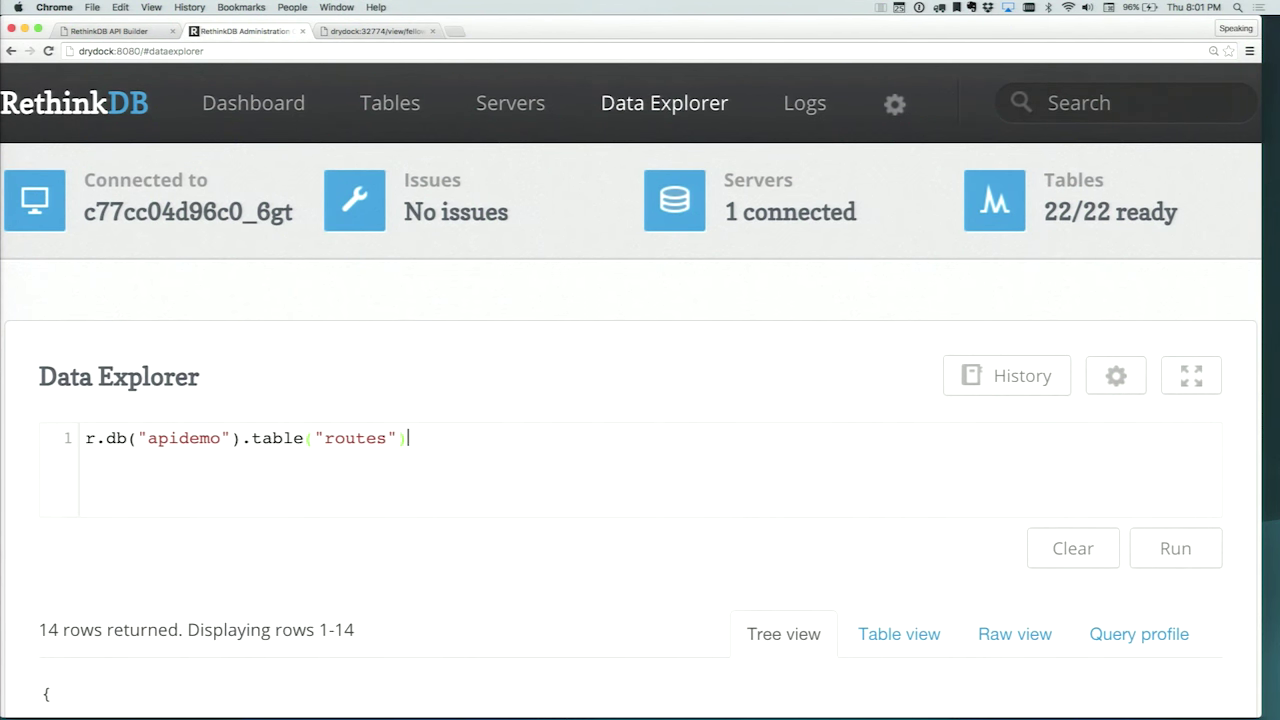
# Step: Examine the stored route documents returned from the apidemo database, including their parameters
pyautogui.scroll(-2, 640, 400)
pyautogui.scroll(-3, 640, 400)
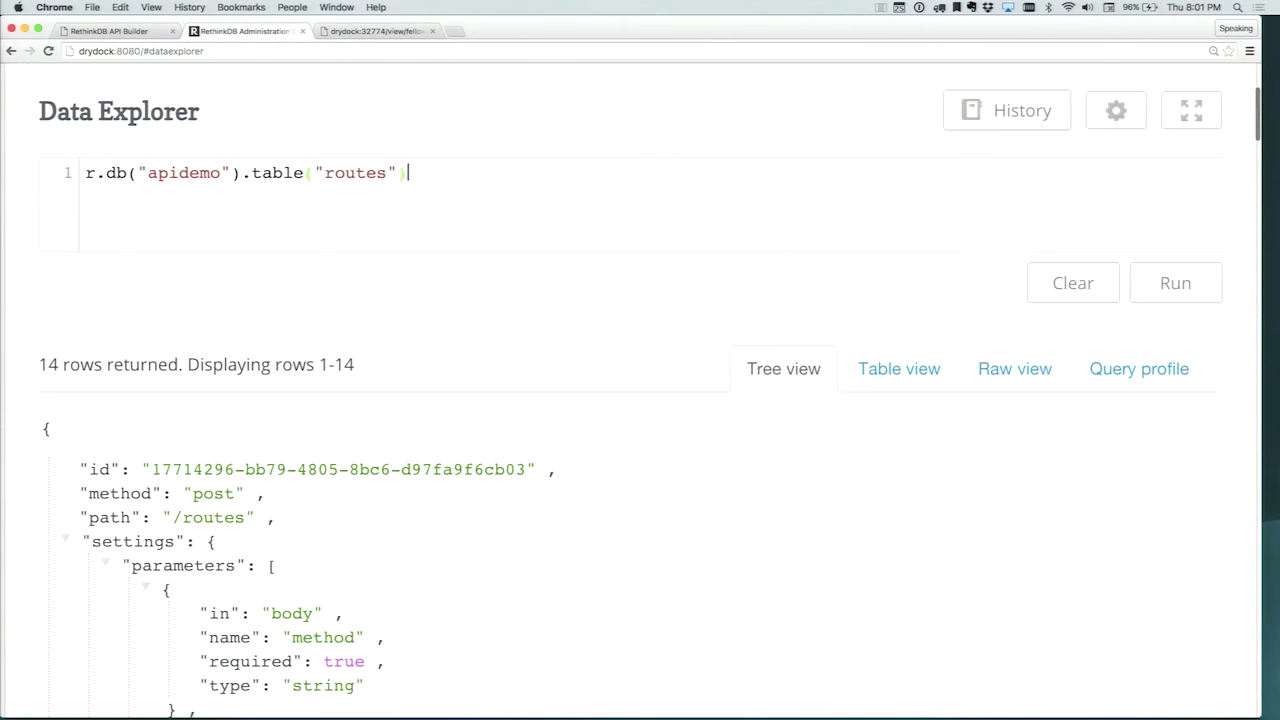
pyautogui.scroll(-10, 357, 302)
pyautogui.scroll(-3, 357, 302)
pyautogui.moveTo(121, 420); pyautogui.dragTo(582, 422)
pyautogui.scroll(13, 577, 420)
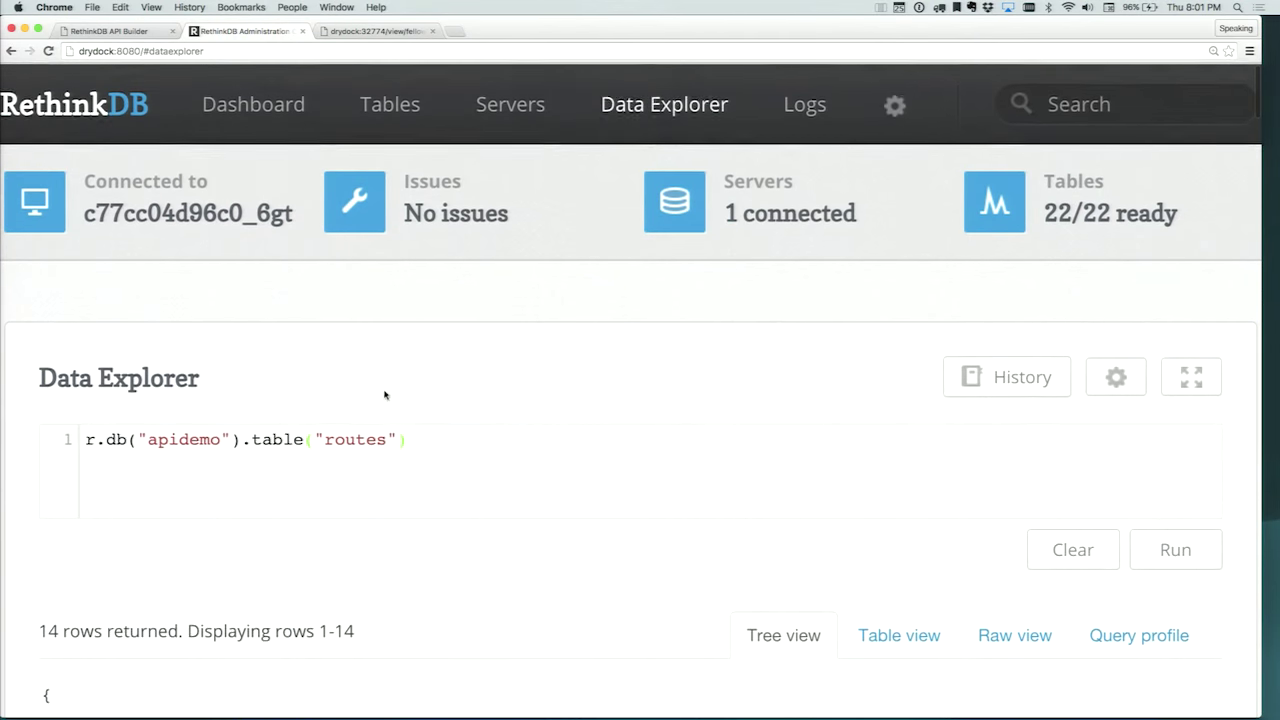
# Step: Change the query to r.db("basejump").table("route") and run it
pyautogui.hotkey('shift', 'Return')
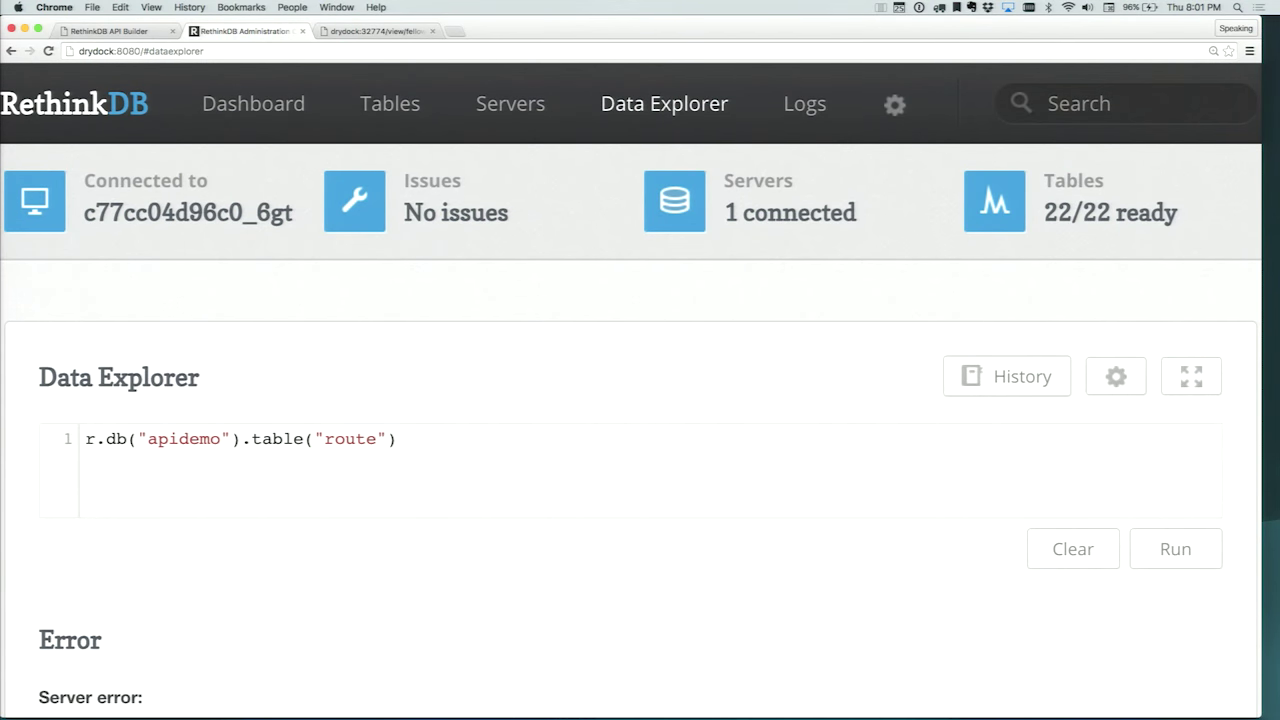
pyautogui.scroll(-3, 640, 400)
pyautogui.click(220, 161)
pyautogui.doubleClick(195, 161)
pyautogui.write('basejump"')
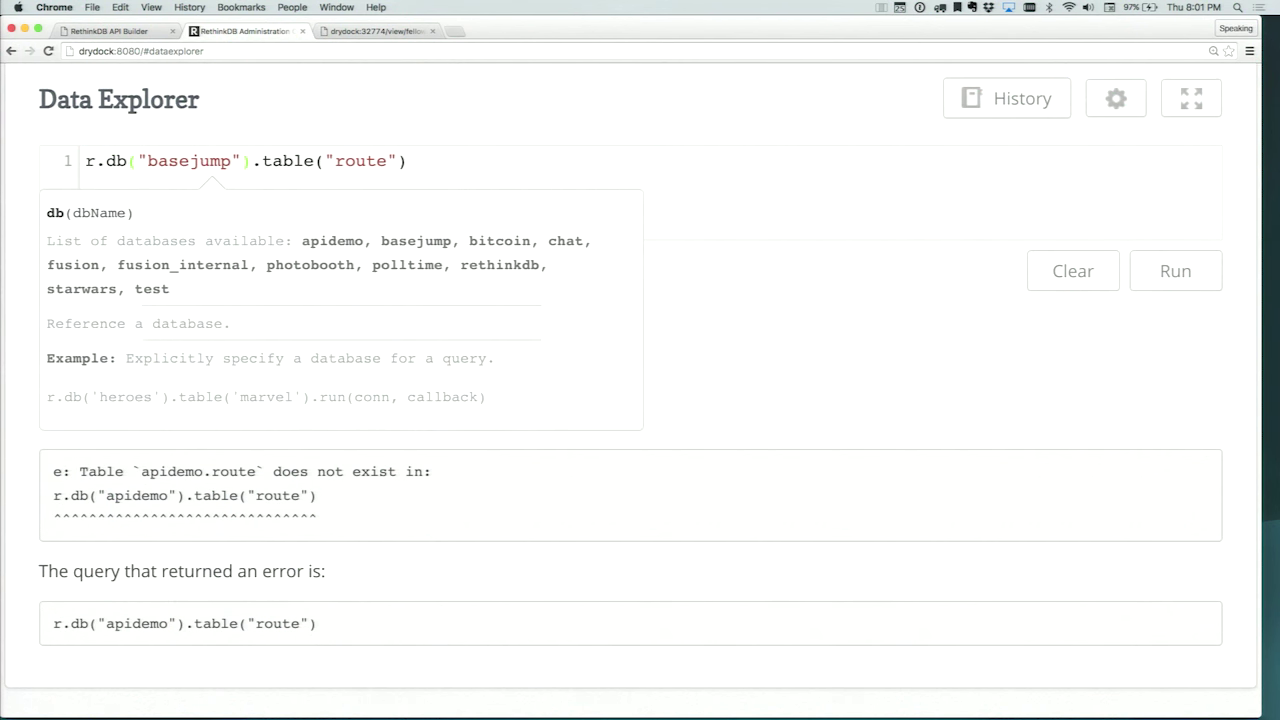
pyautogui.hotkey('shift', 'Return')
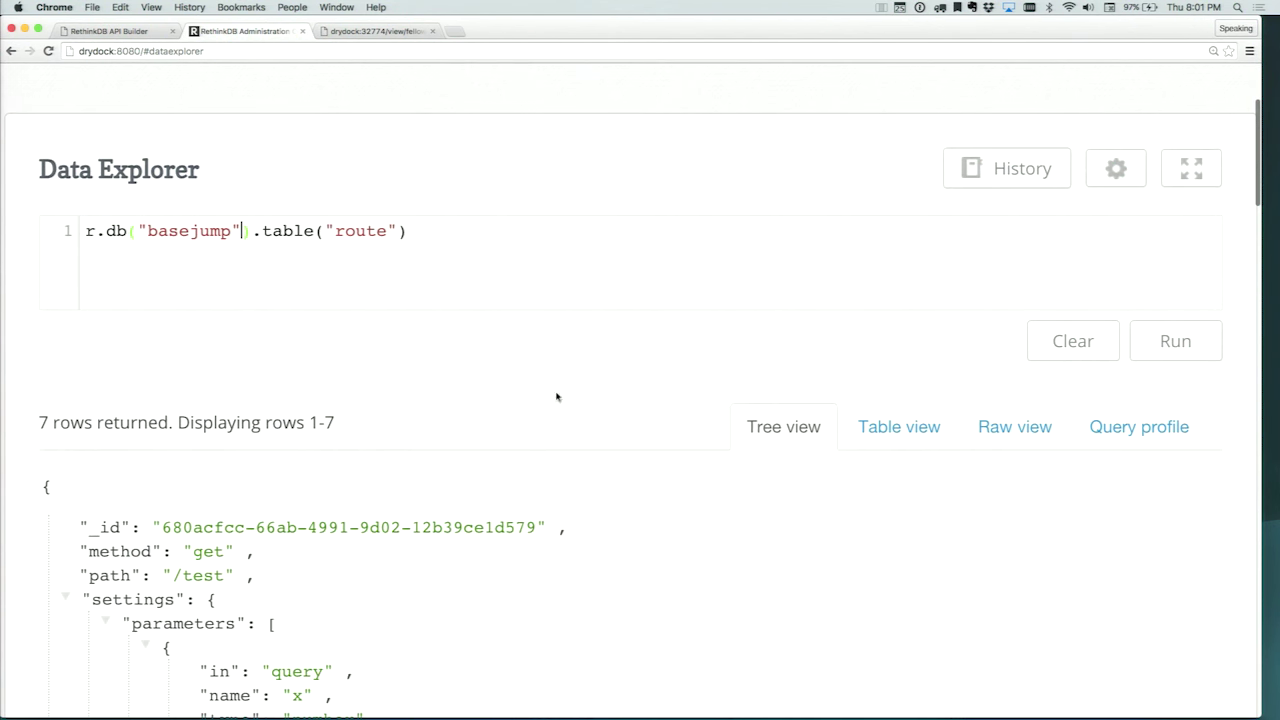
# Step: Examine the /test route document, highlighting its x-action query and its path
pyautogui.scroll(-5, 557, 397)
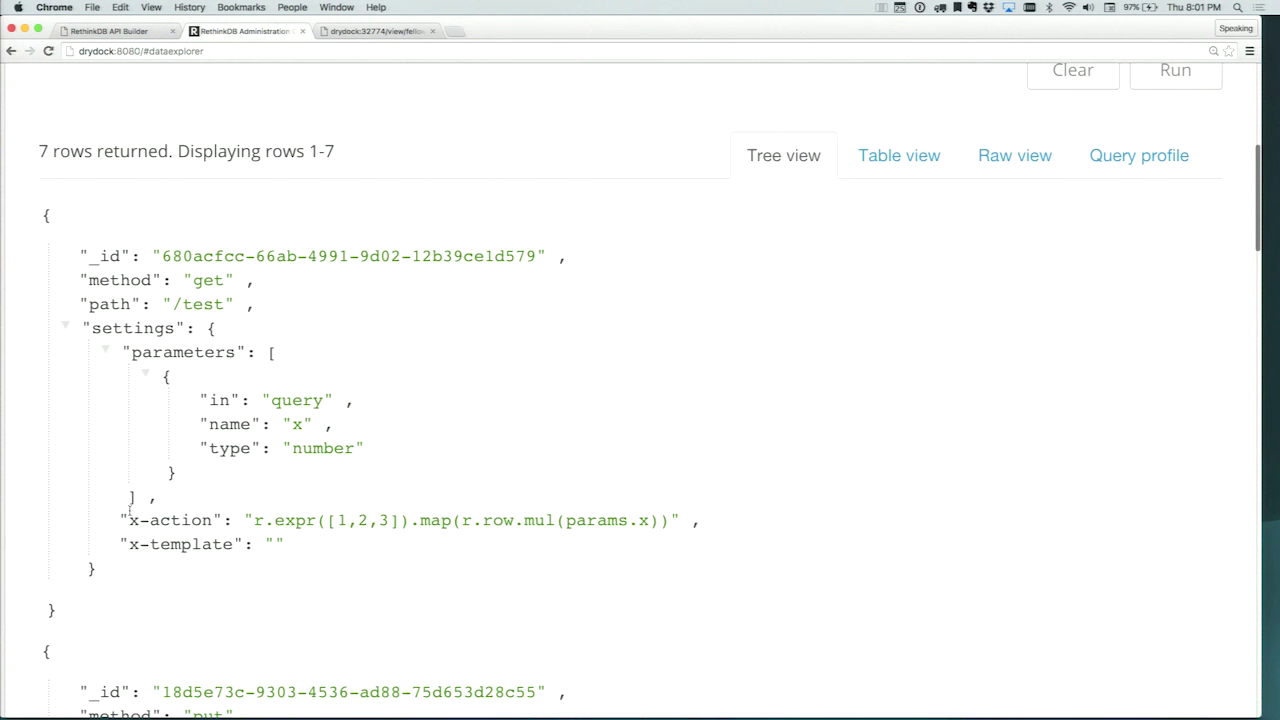
pyautogui.moveTo(120, 520); pyautogui.dragTo(693, 515)
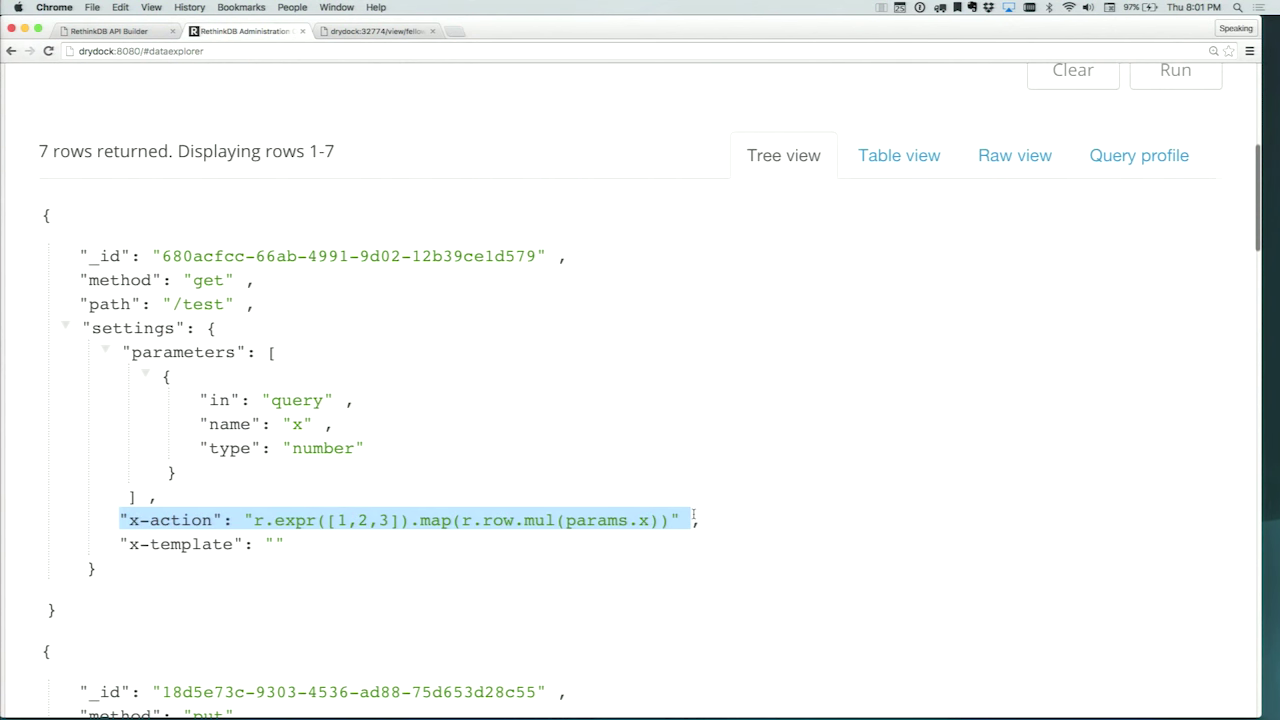
pyautogui.click(256, 370)
pyautogui.moveTo(80, 303); pyautogui.dragTo(256, 303)
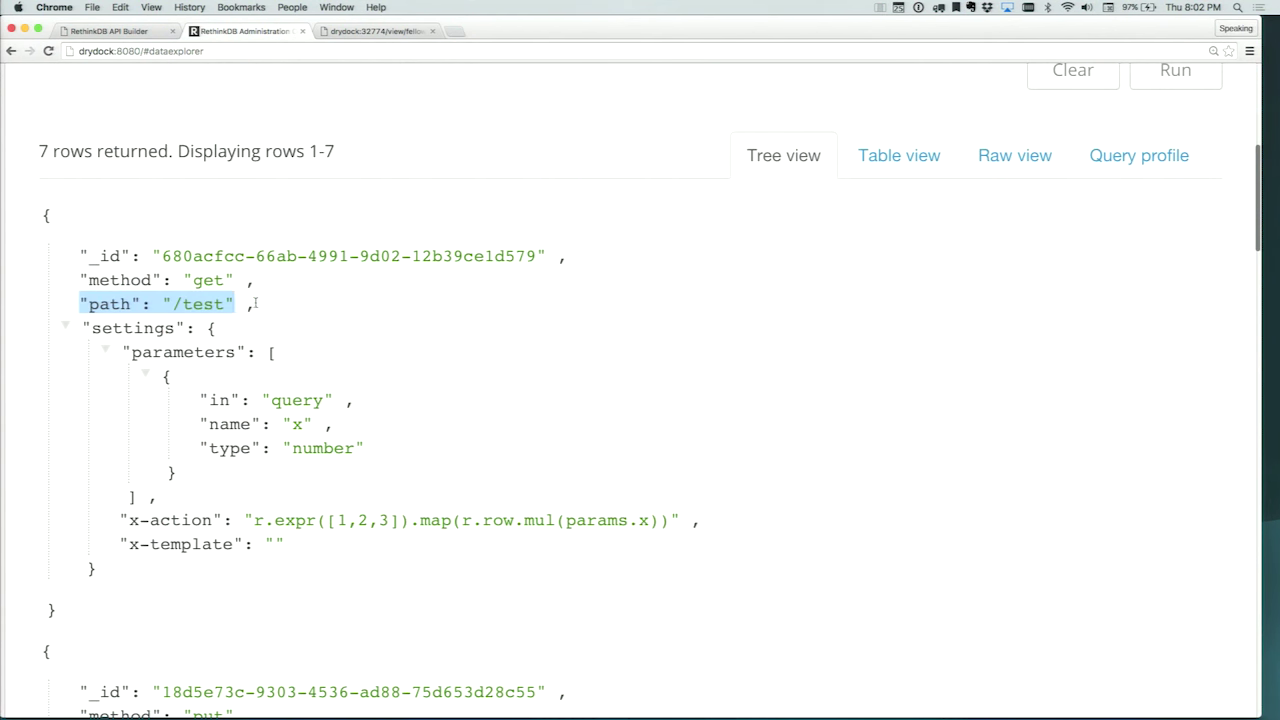
pyautogui.click(258, 305)
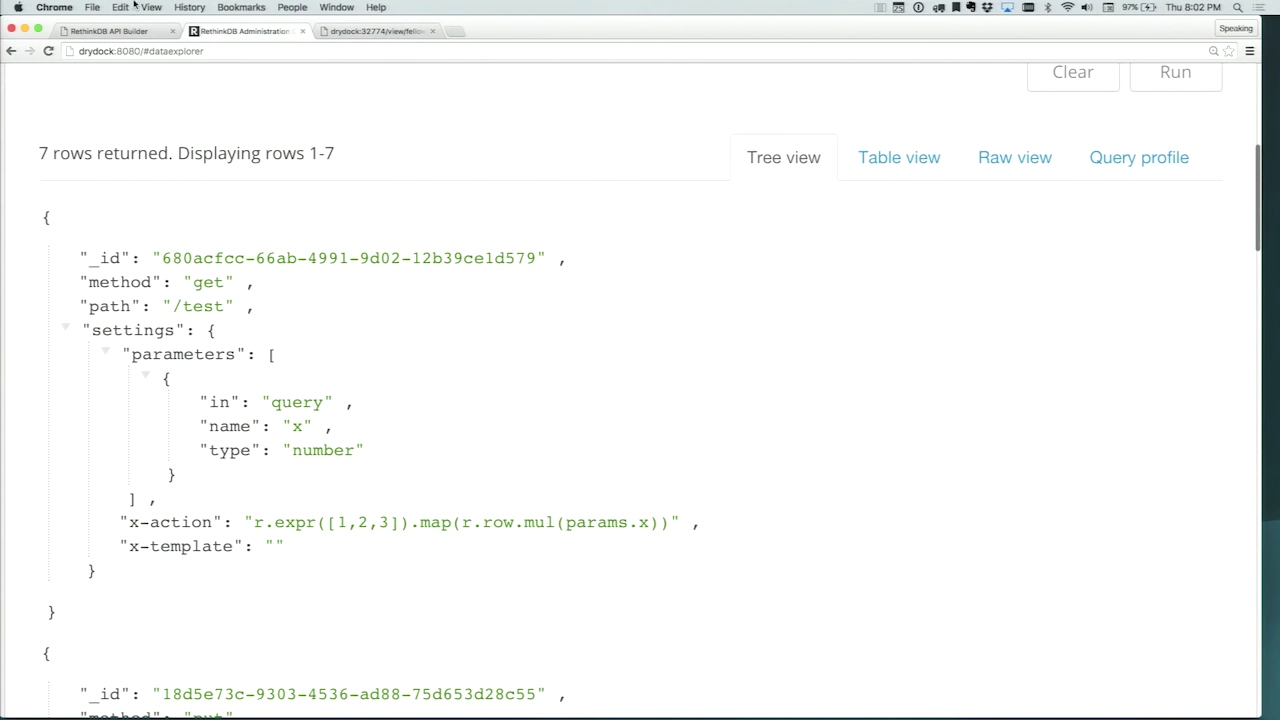
# Step: Return to the Basejump admin, open the routes' Swagger JSON and look through its paths and parameters
pyautogui.click(116, 31)
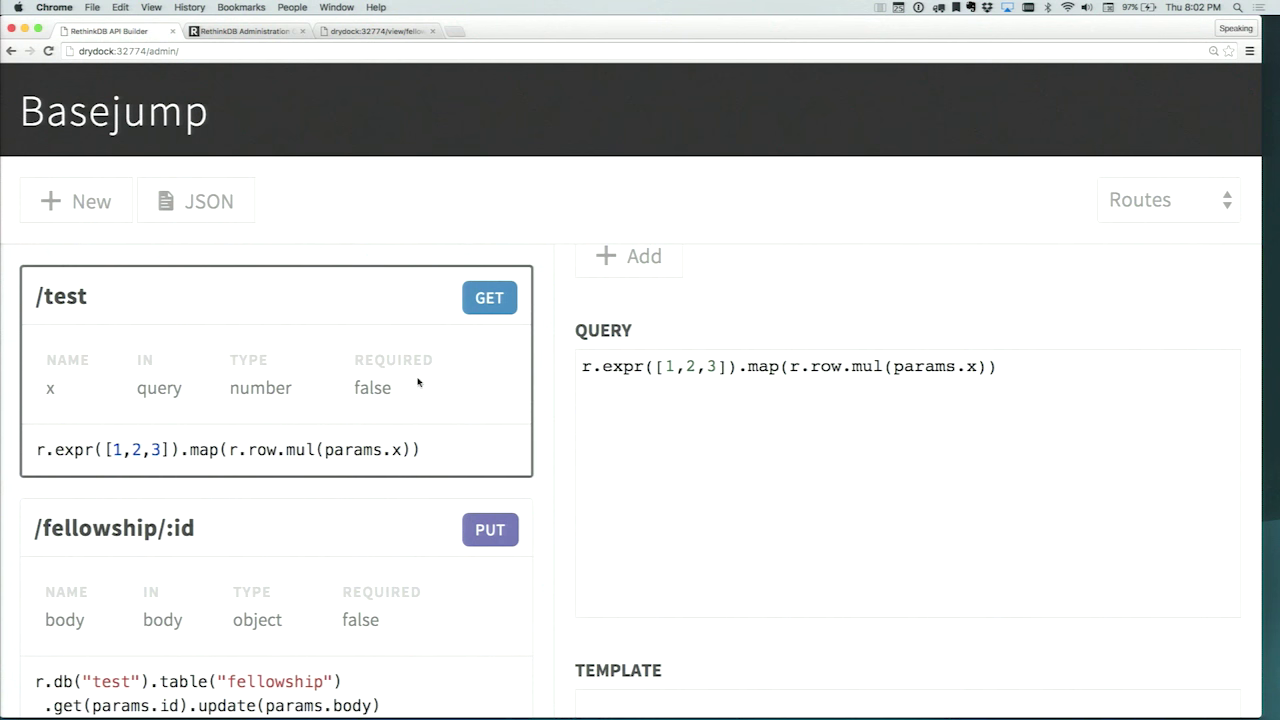
pyautogui.scroll(4, 885, 454)
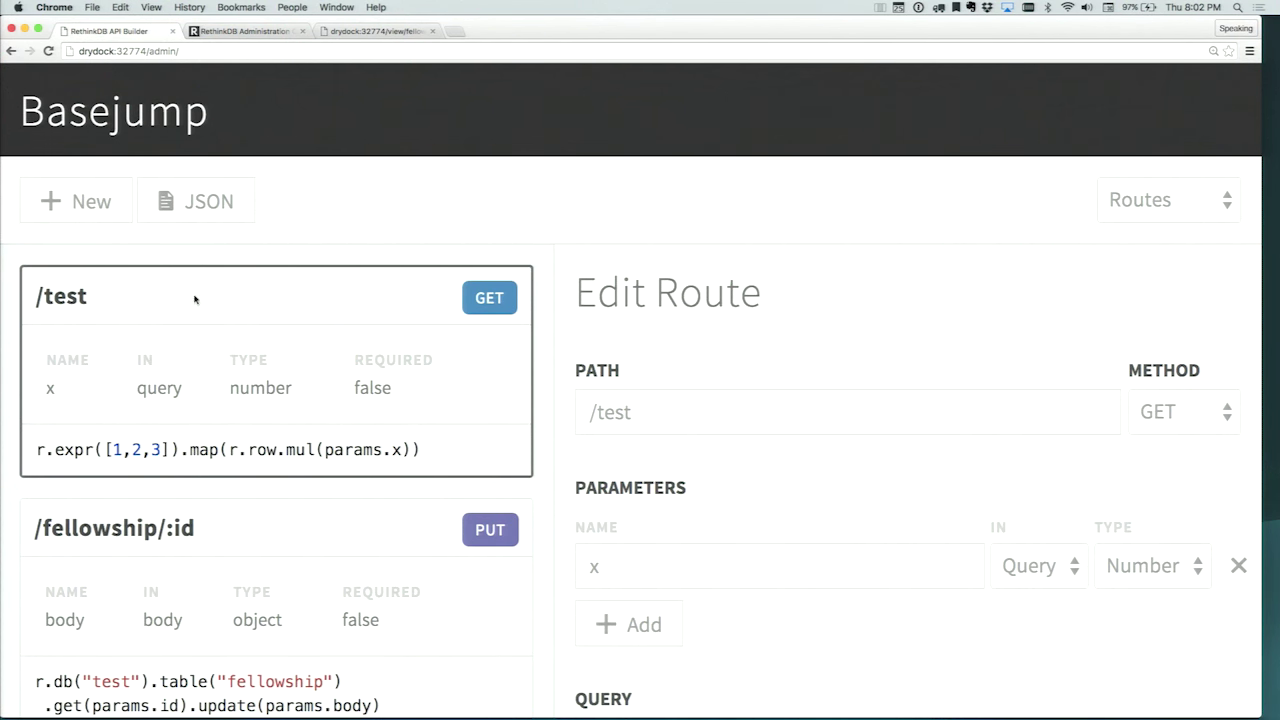
pyautogui.click(236, 195)
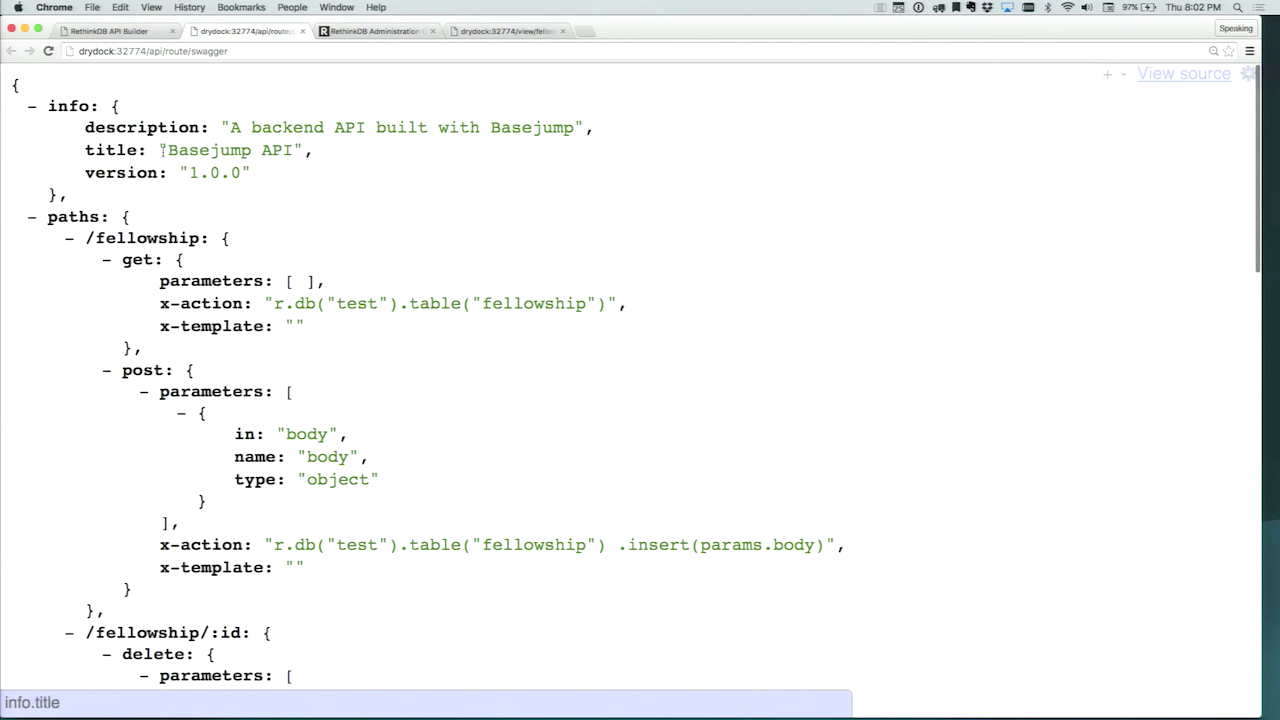
pyautogui.scroll(-10, 175, 210)
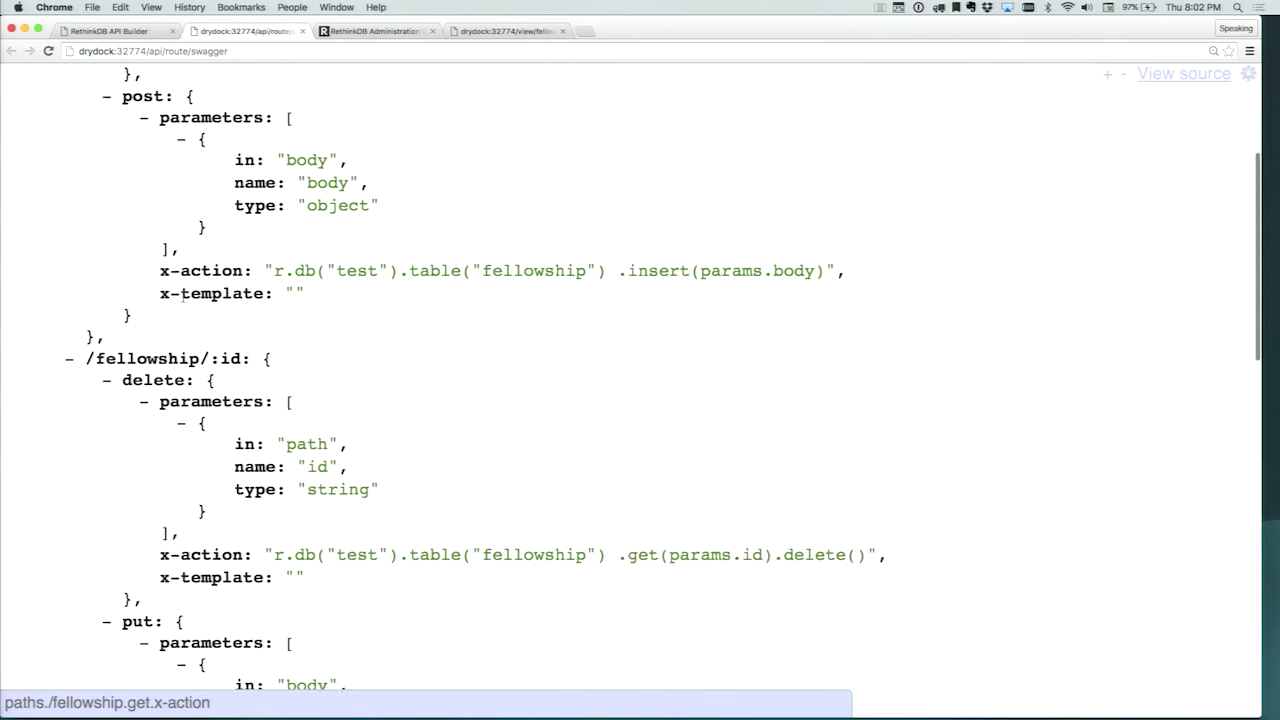
pyautogui.scroll(4, 183, 297)
pyautogui.scroll(6, 183, 297)
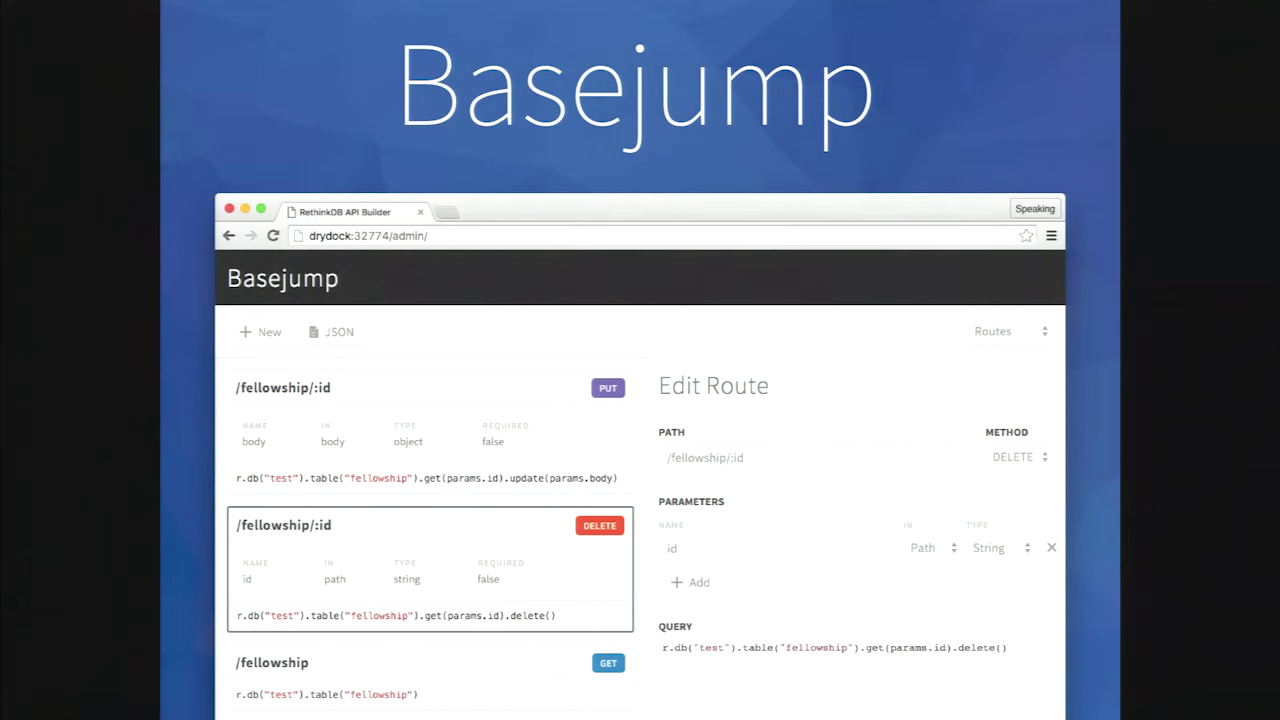
pyautogui.press('Right')
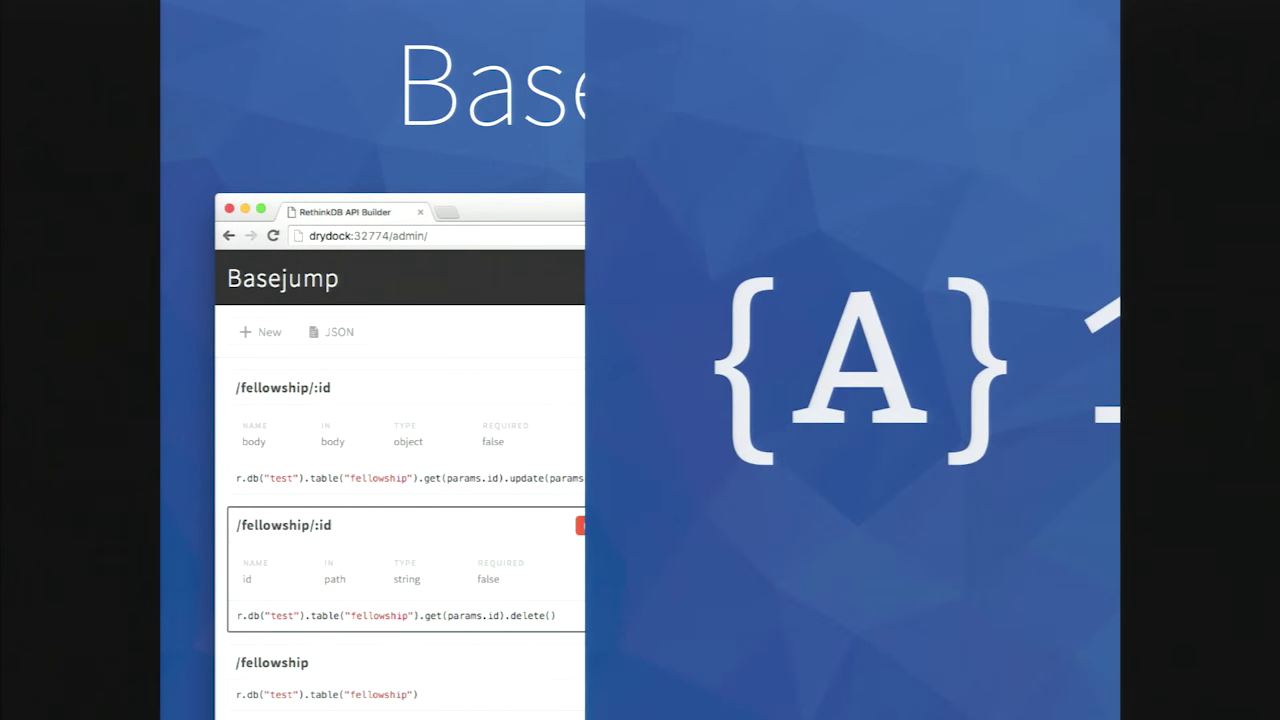